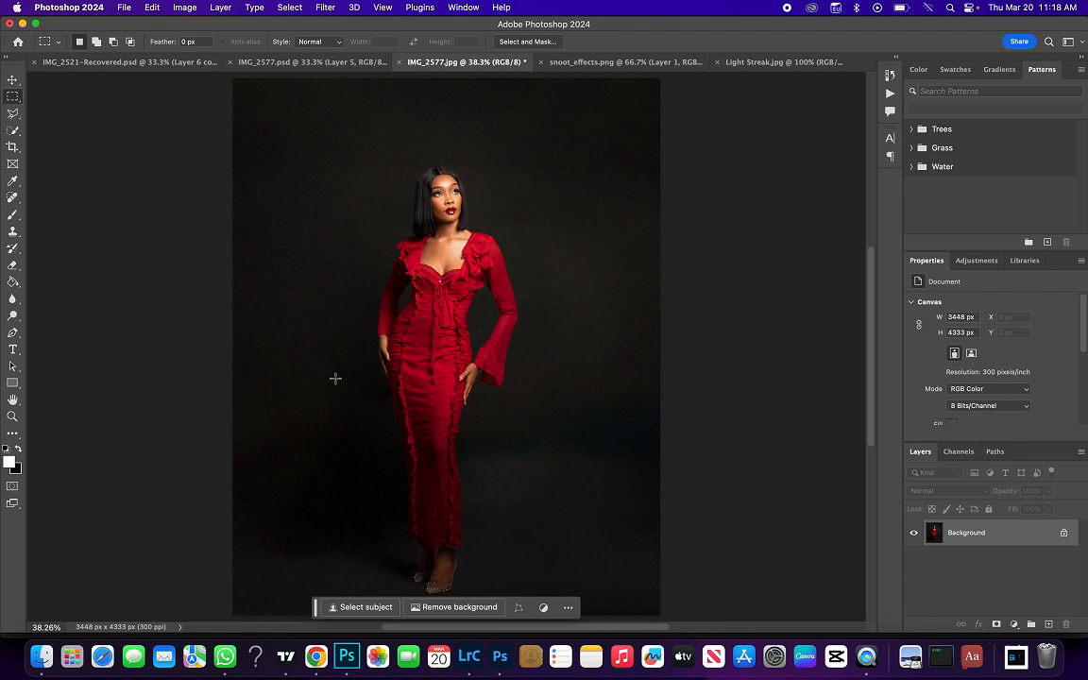
Select the woman in the red dress with Select Subject and move the floating task bar off the figure
click(12, 132)
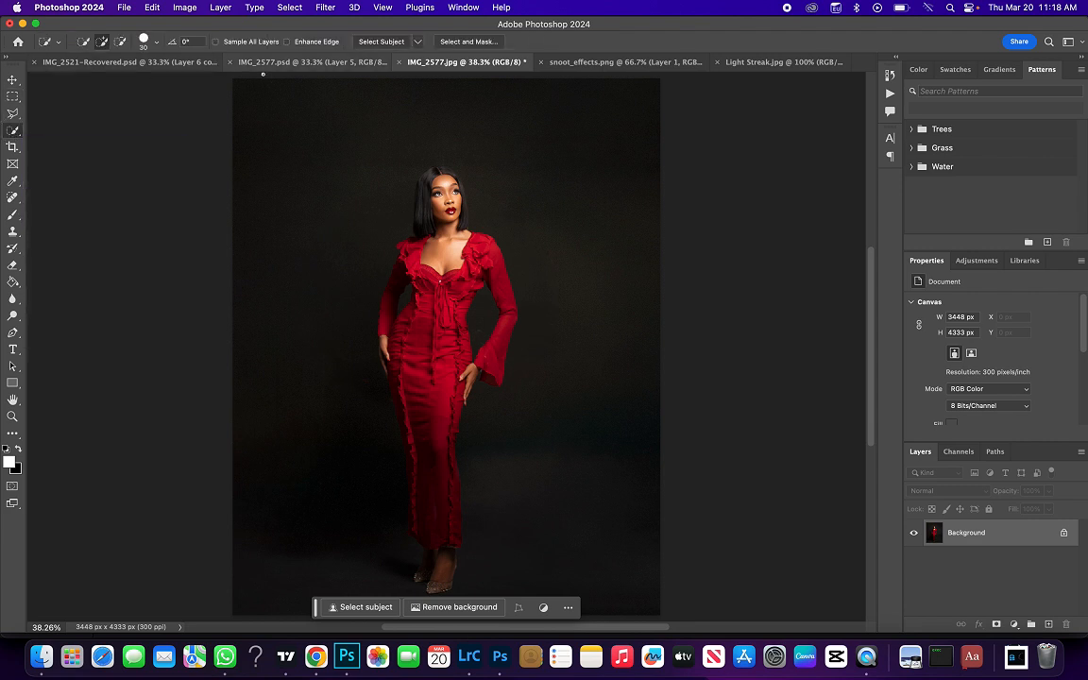
click(377, 43)
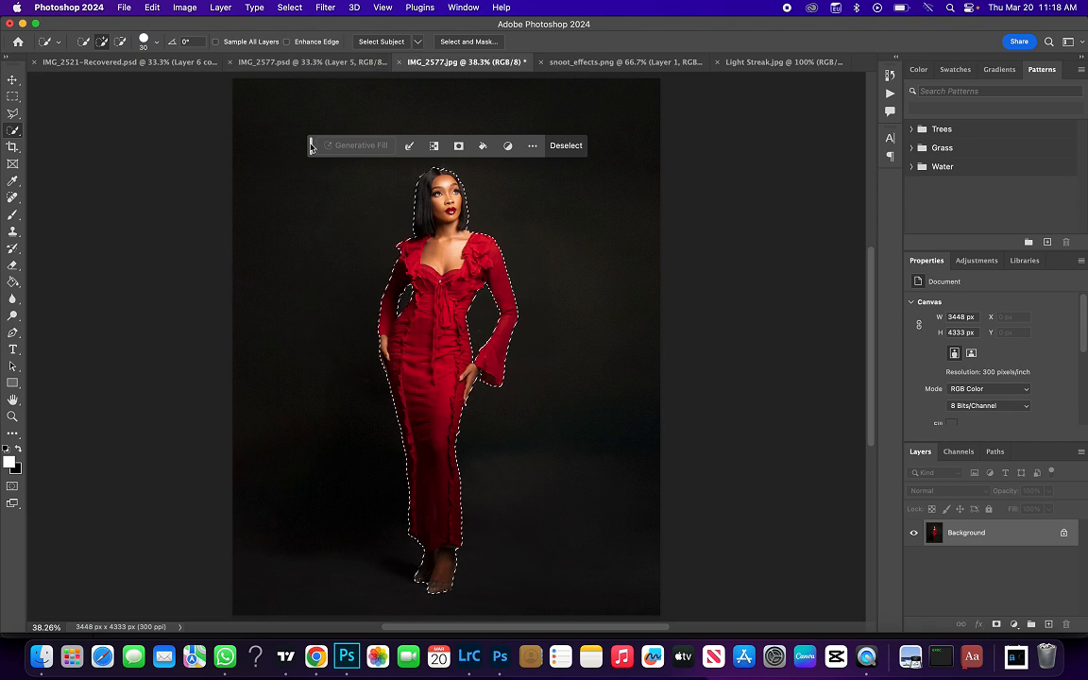
drag(309, 149, 57, 606)
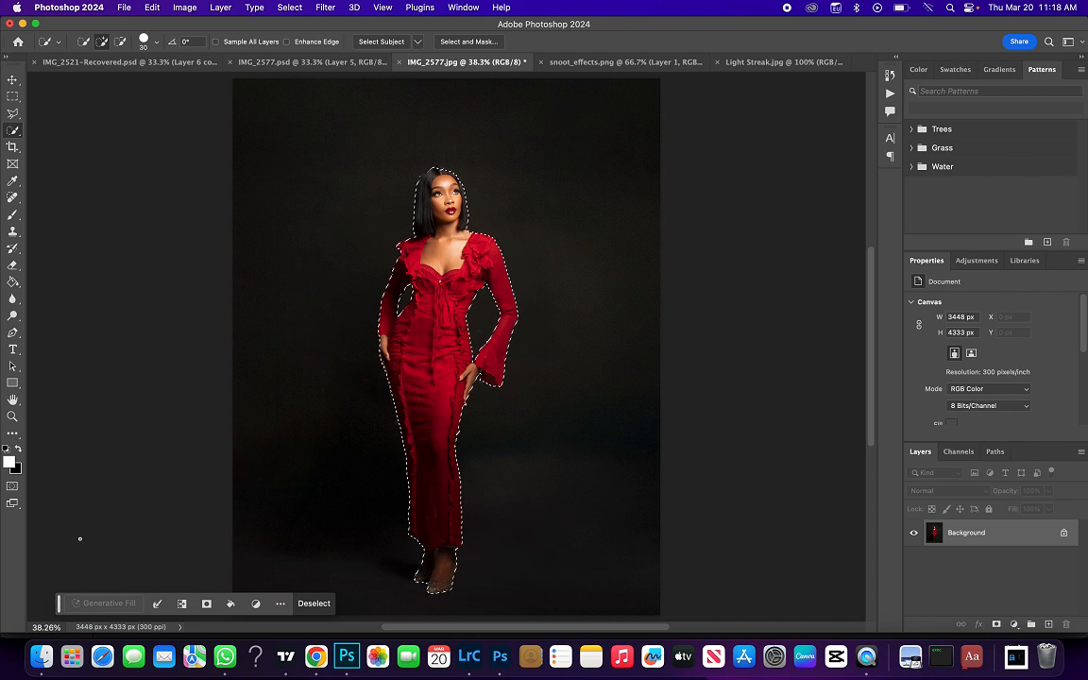
Feather the subject selection by 0.3 pixels
right_click(505, 255)
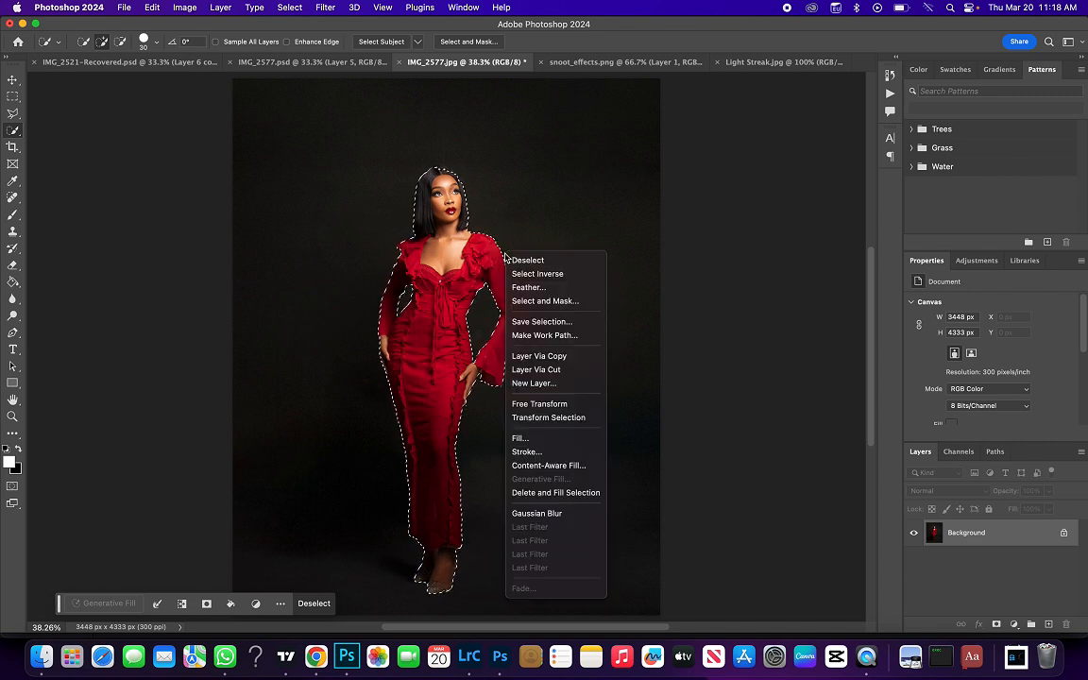
click(528, 287)
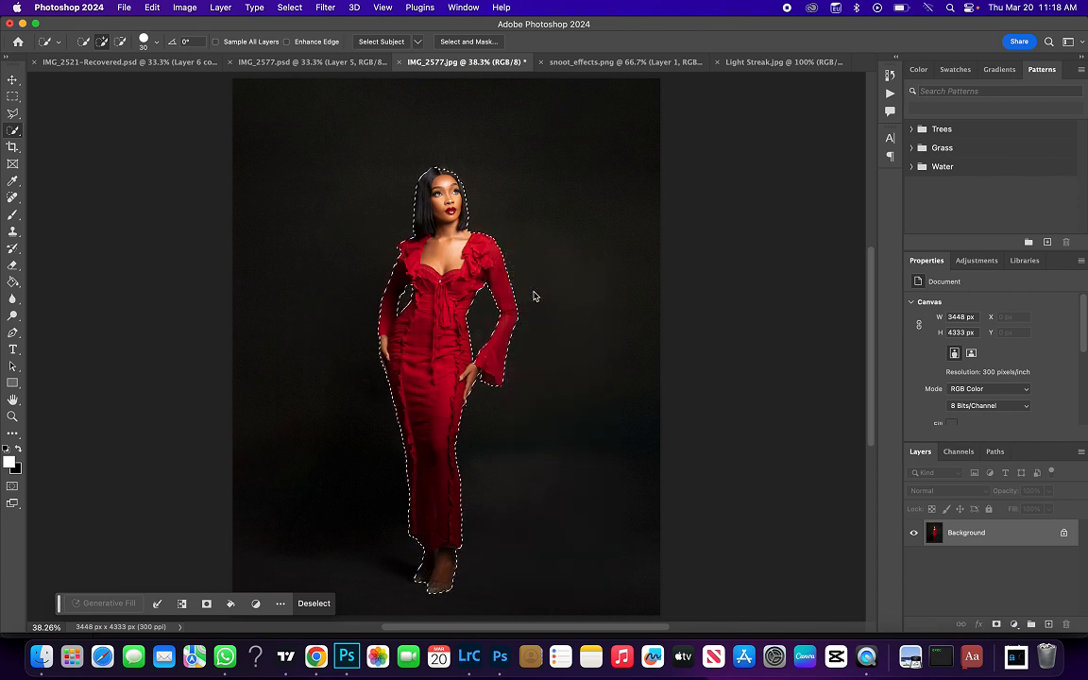
text(0.5)
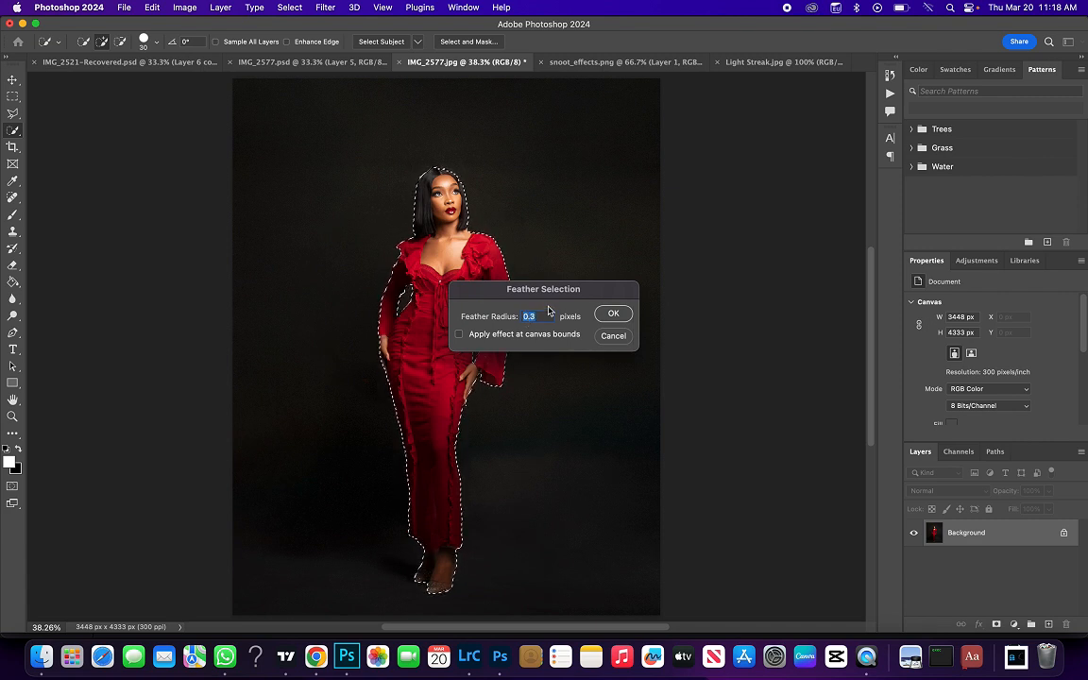
key(Down)
click(609, 314)
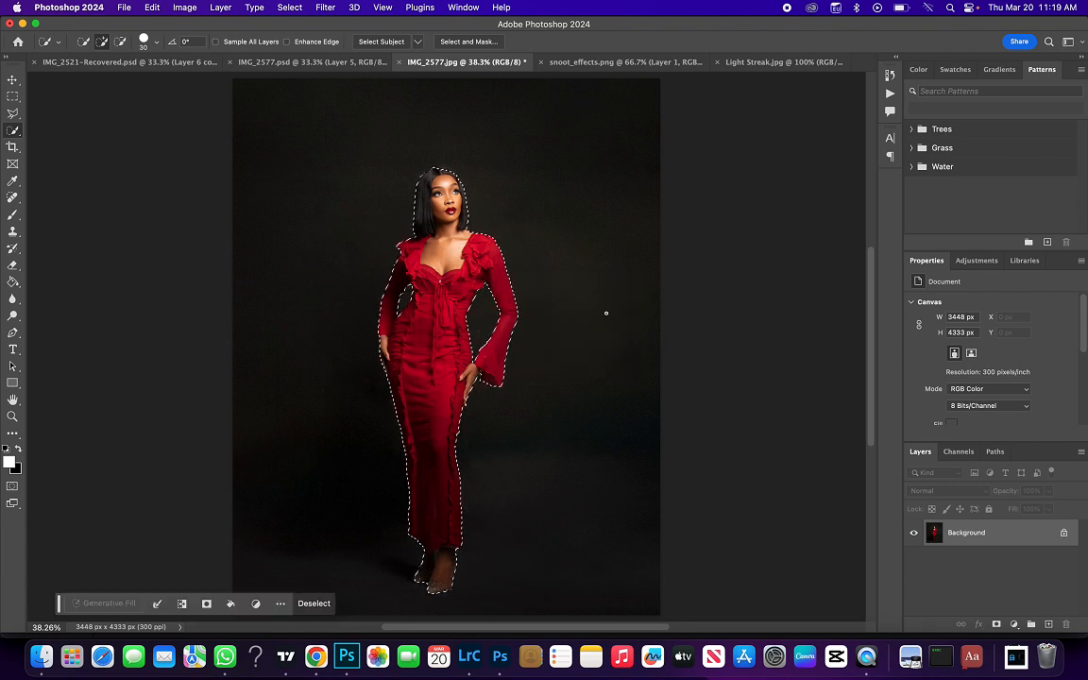
Copy the selected woman to a new layer and check the cutout by briefly hiding the Background layer
key(super+j)
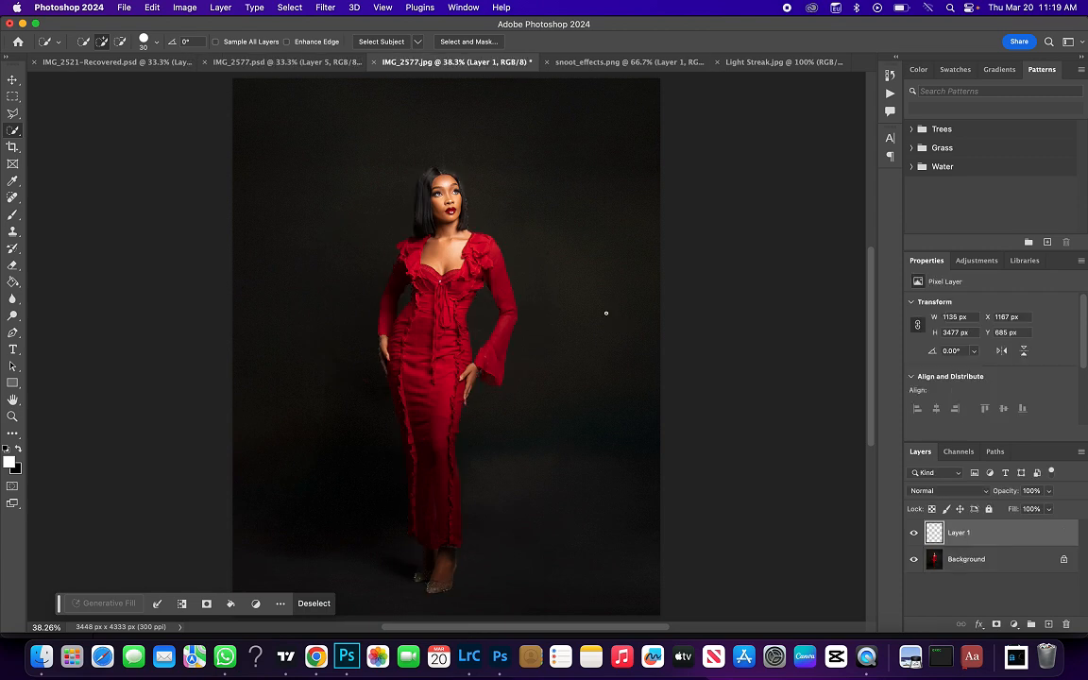
click(914, 560)
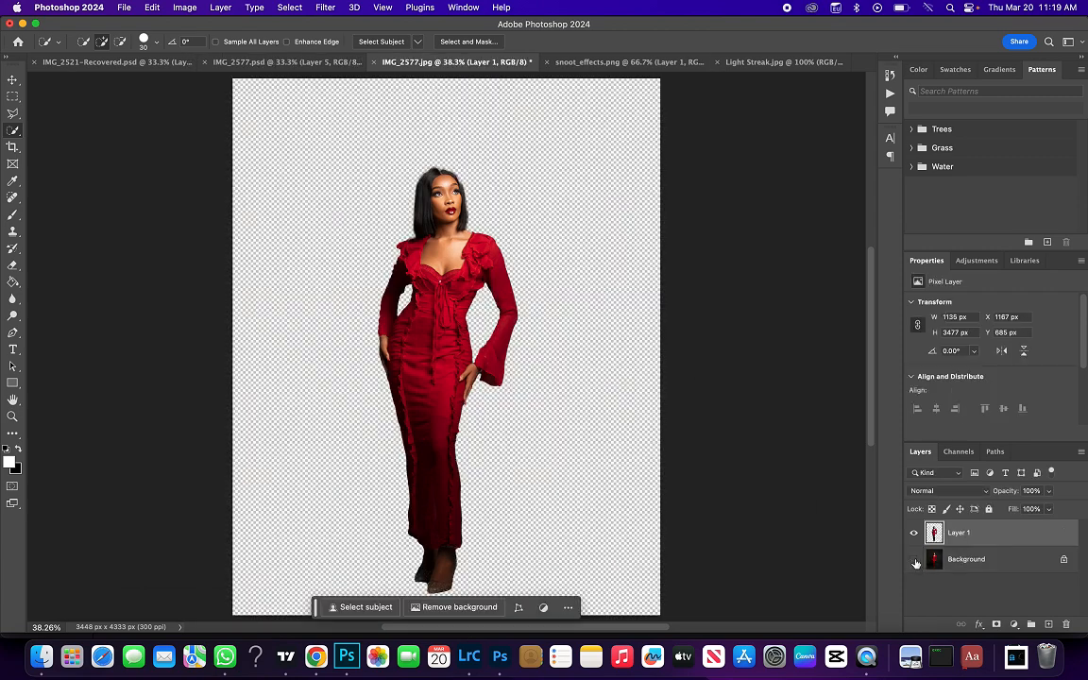
click(914, 560)
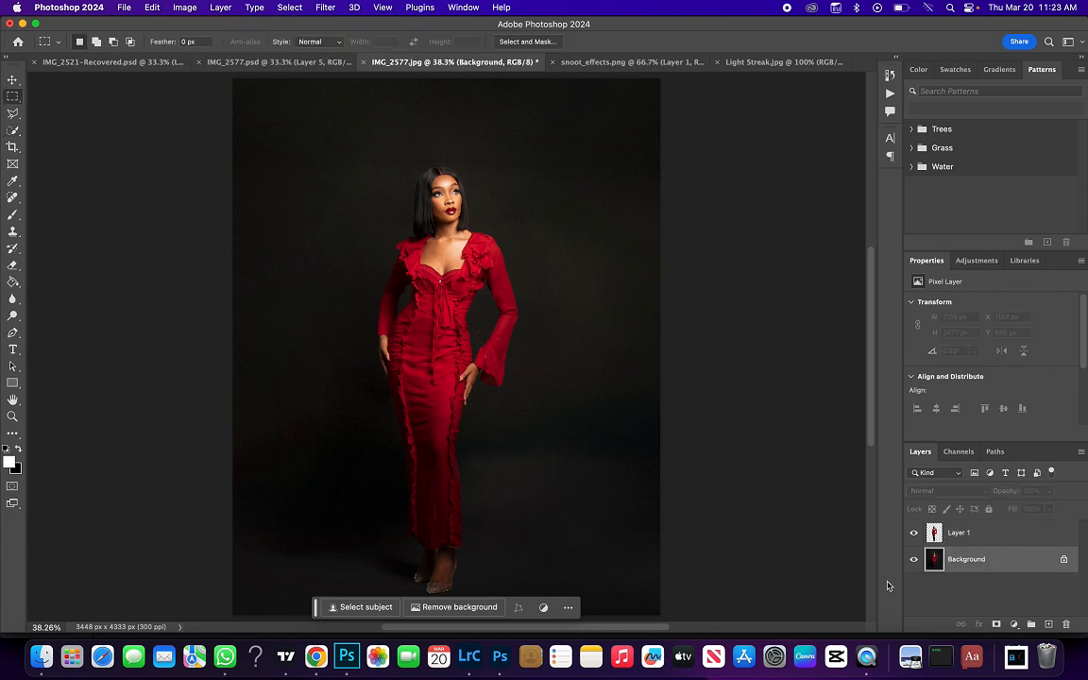
Duplicate the cutout layer, Layer 1, and hide the copy
click(990, 533)
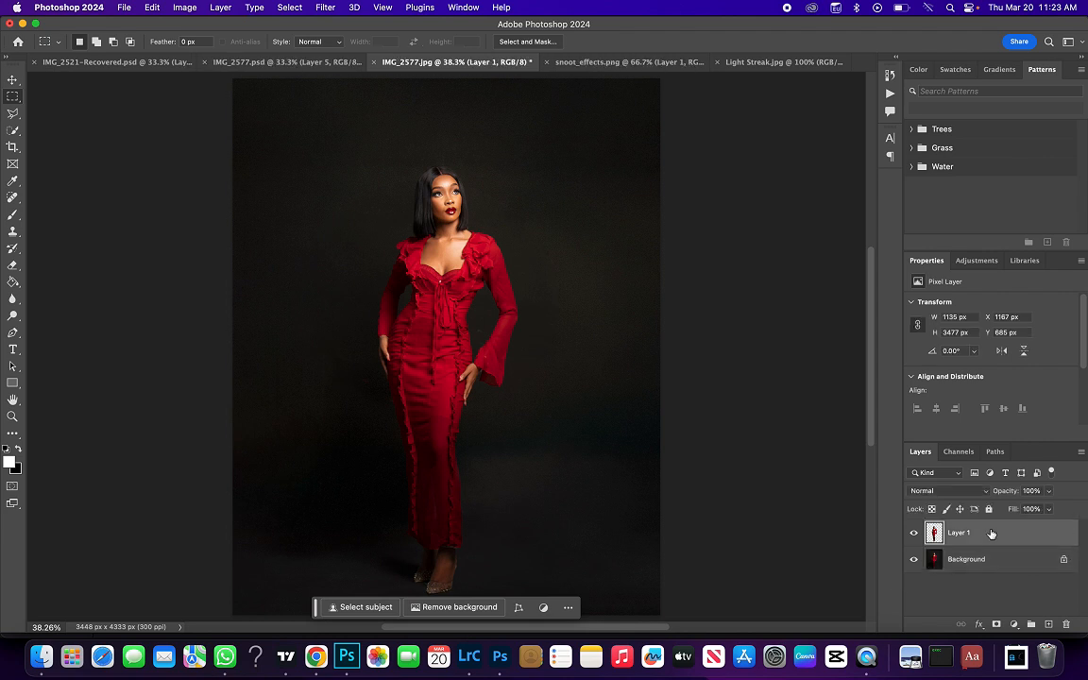
key(super+j)
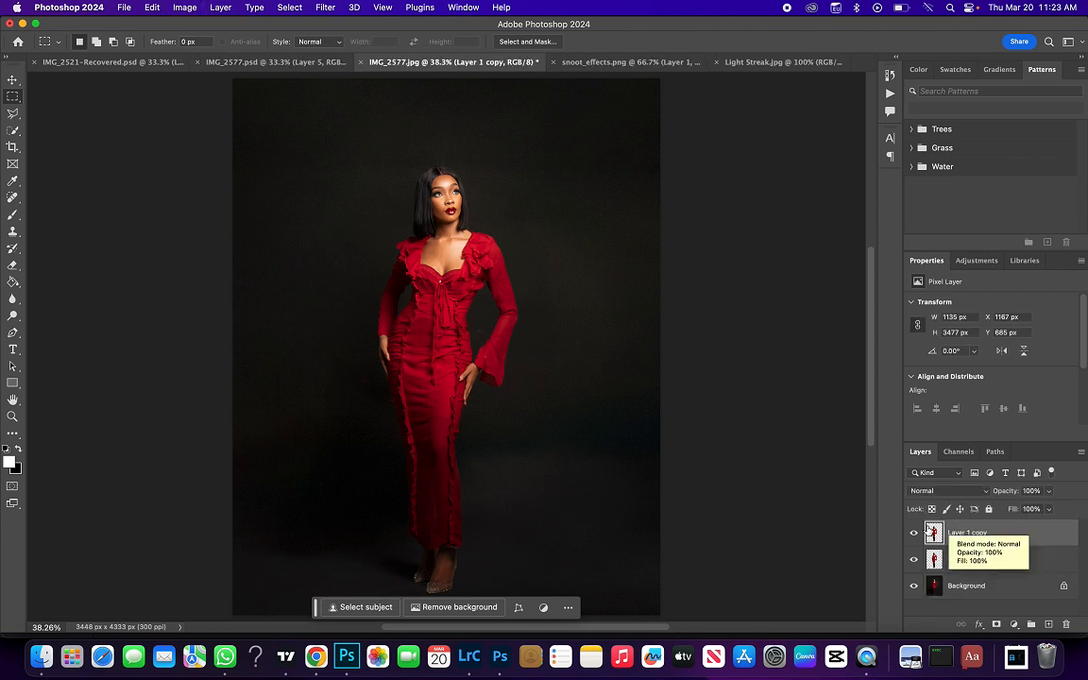
click(912, 535)
Turn Layer 1 into a black silhouette using Hue/Saturation with Lightness -100, and show Layer 1 copy again
click(968, 564)
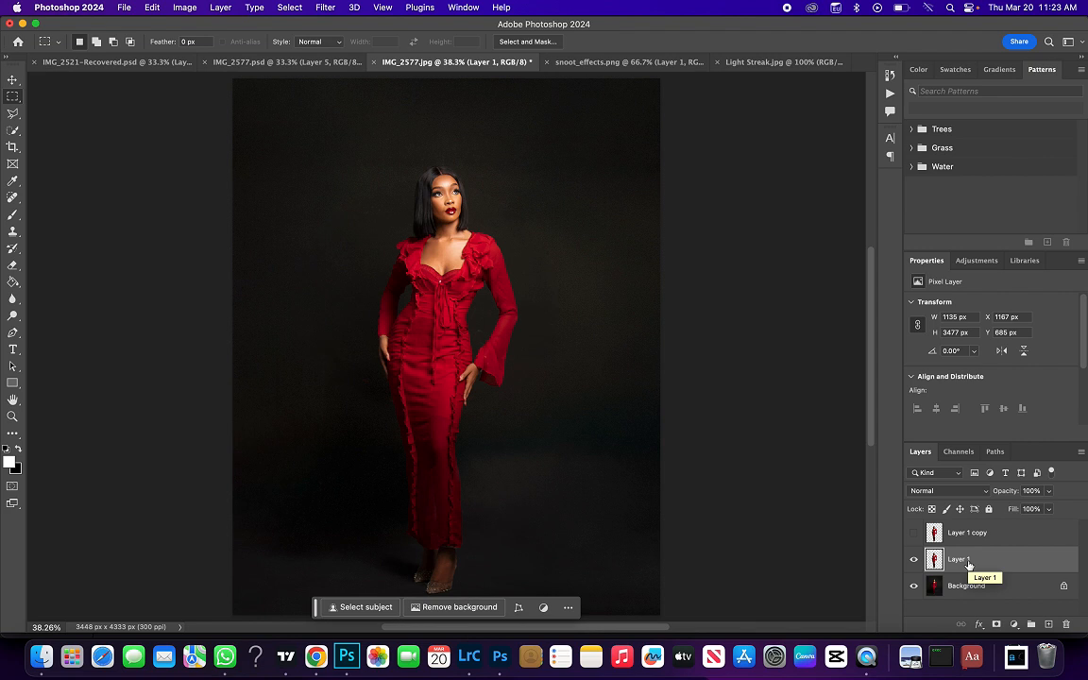
key(super+u)
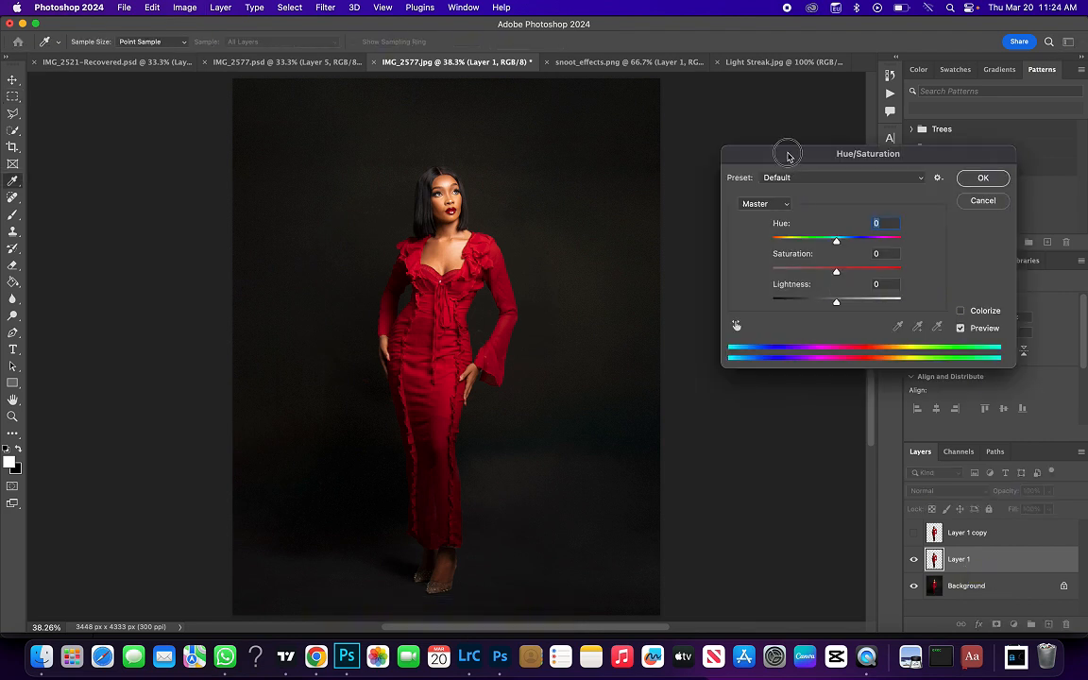
drag(787, 156, 883, 157)
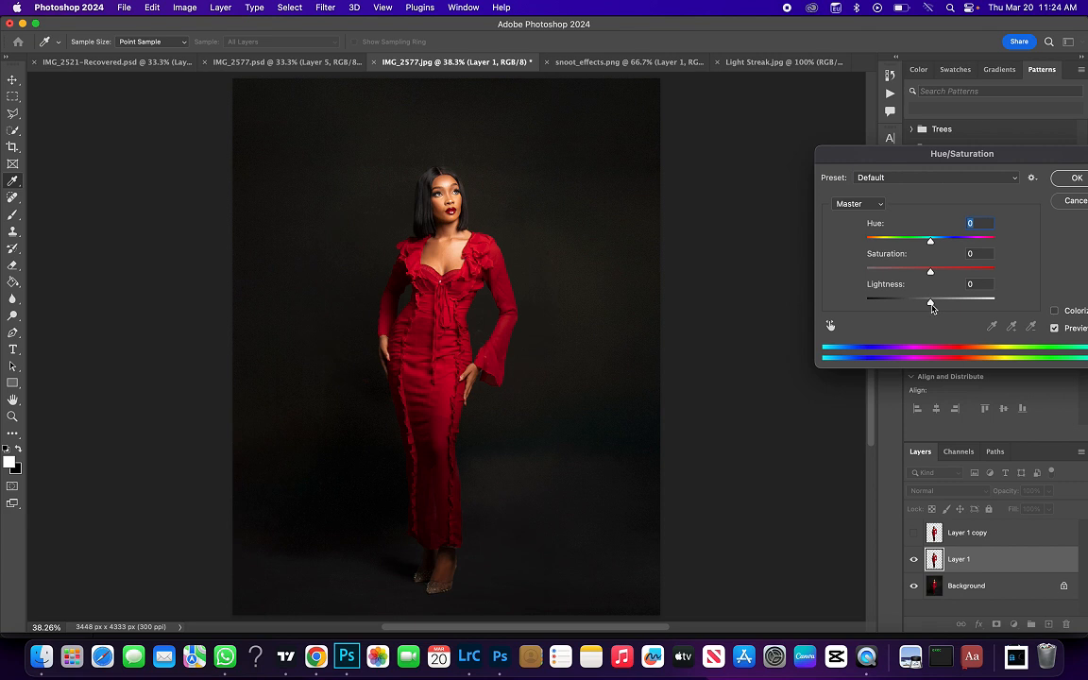
drag(931, 307, 825, 297)
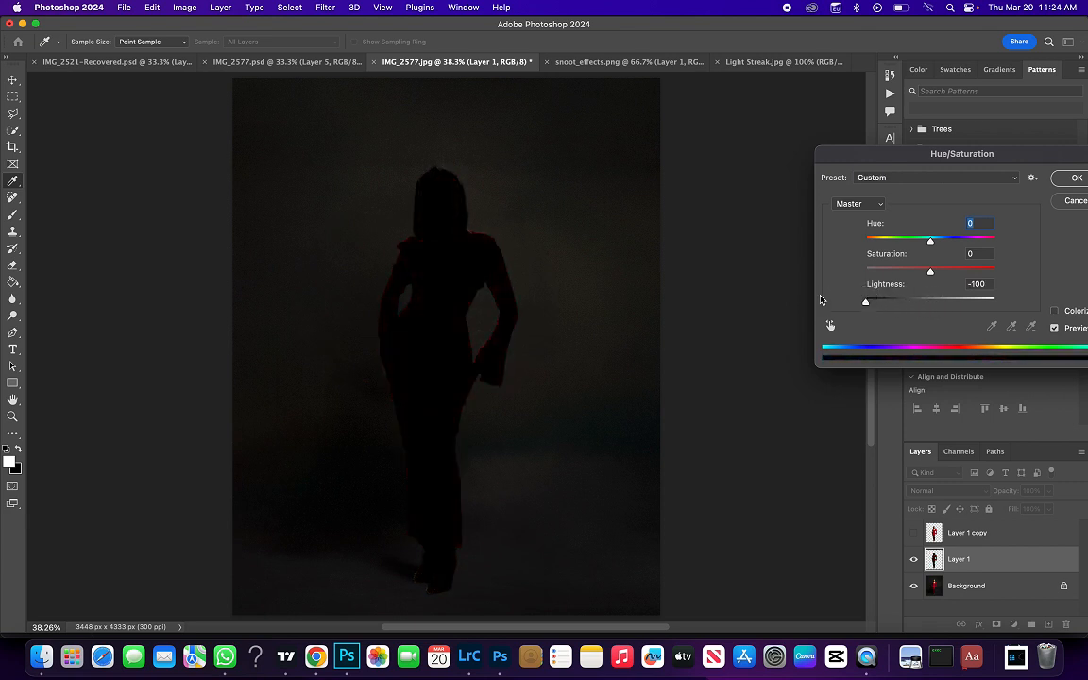
drag(932, 158, 831, 142)
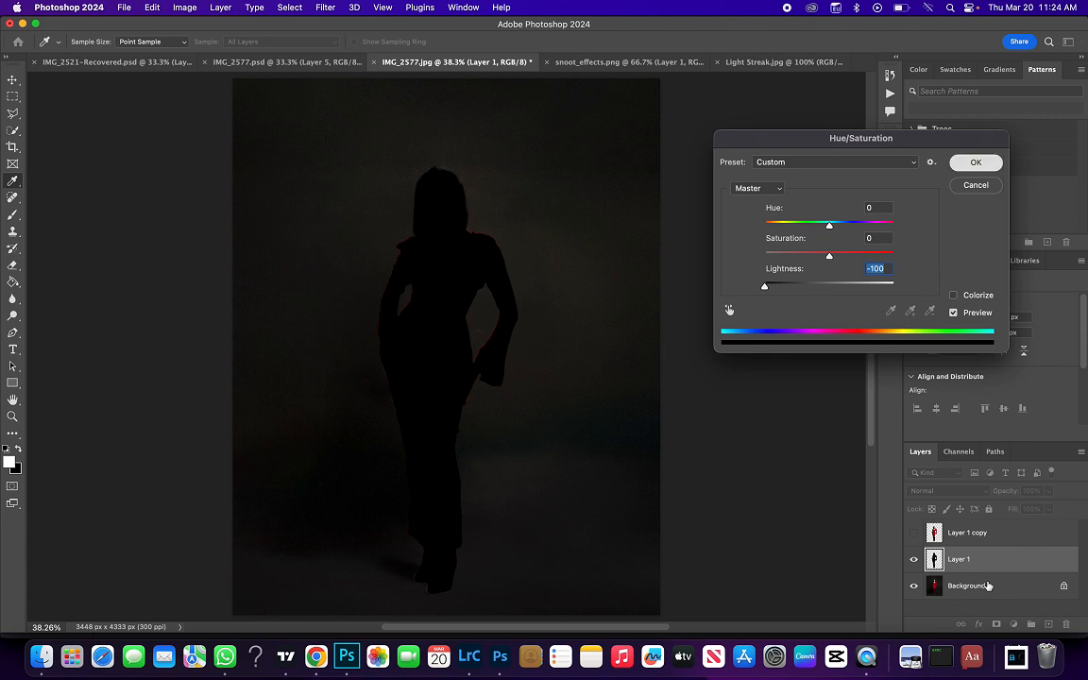
key(Return)
key(m)
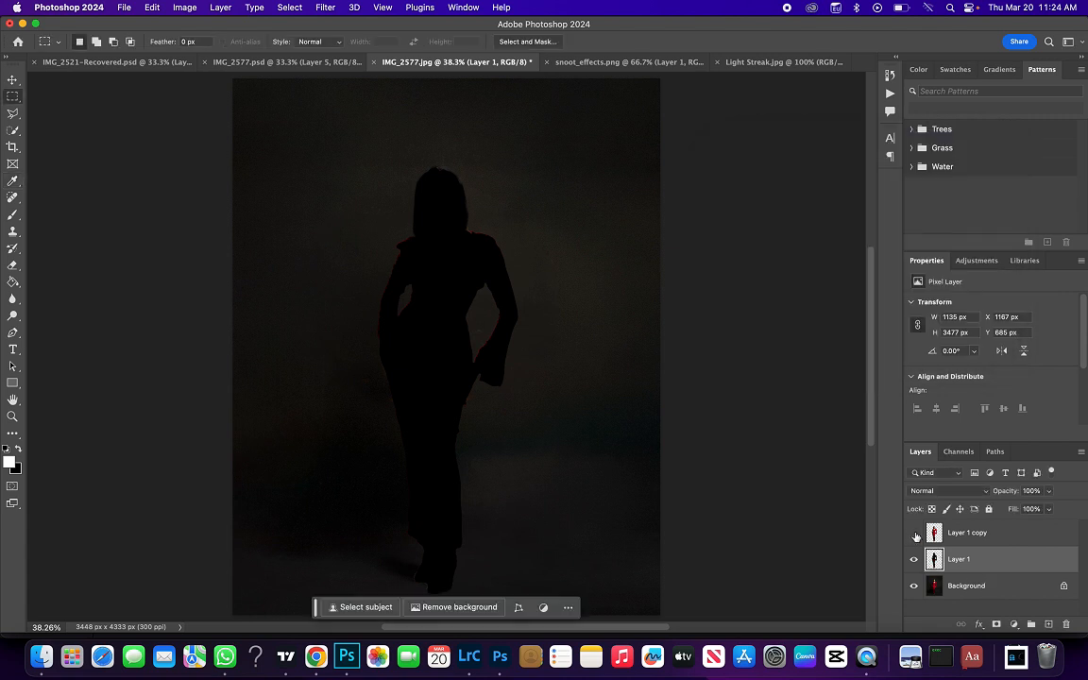
click(913, 532)
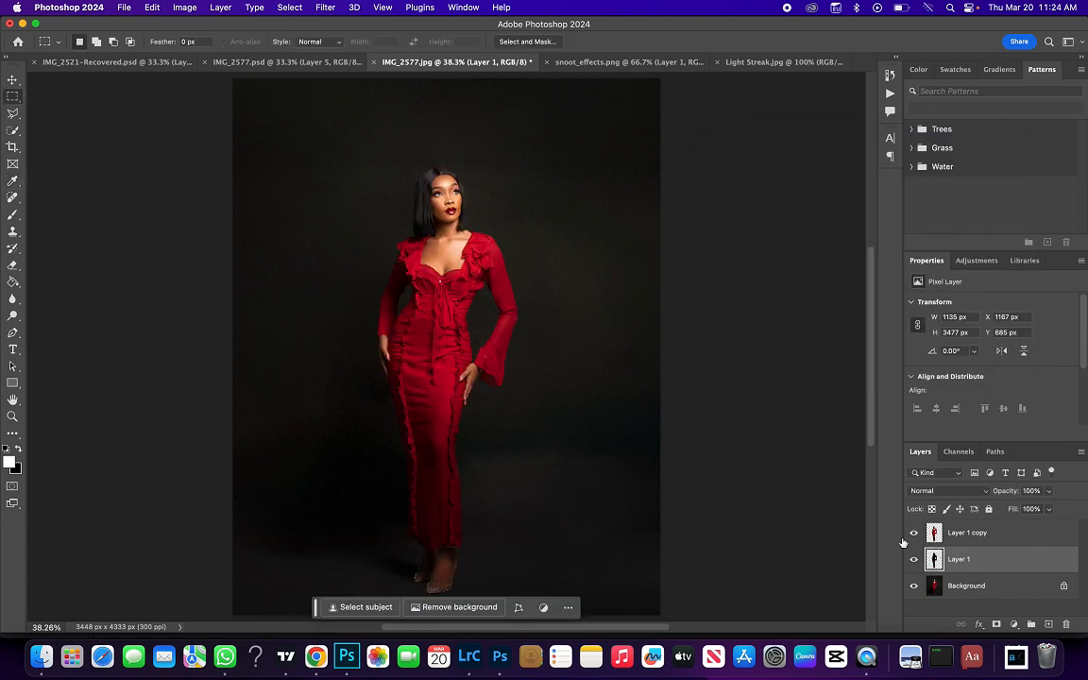
Offset the black silhouette on Layer 1 to about X 1125 px, Y 695 px and set its opacity to 80%
click(12, 82)
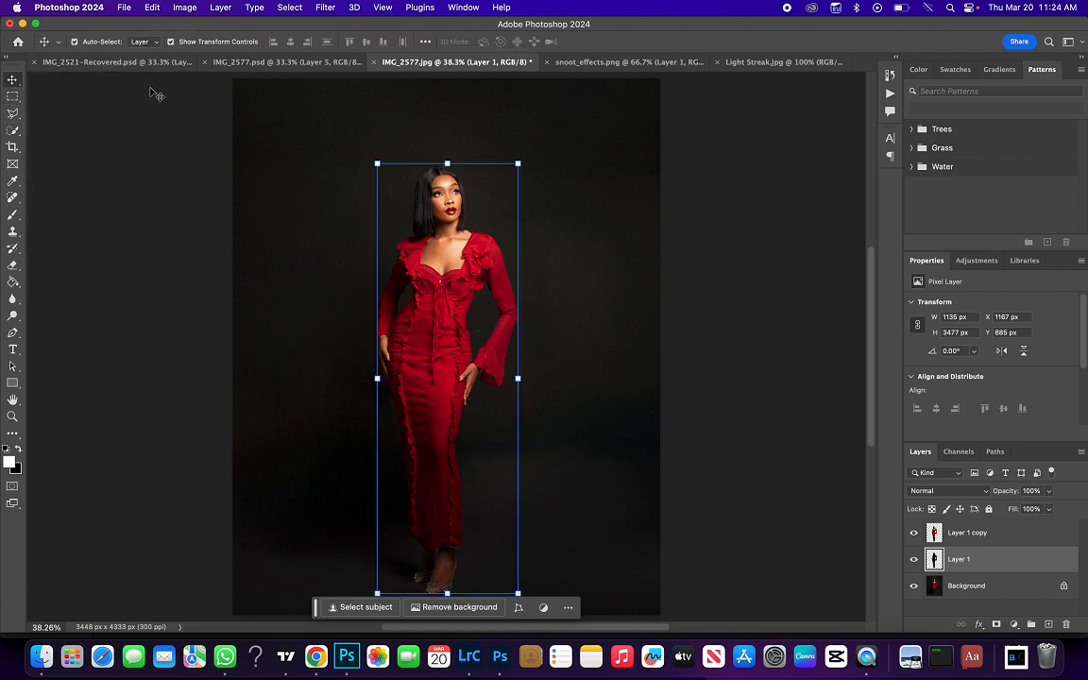
click(259, 284)
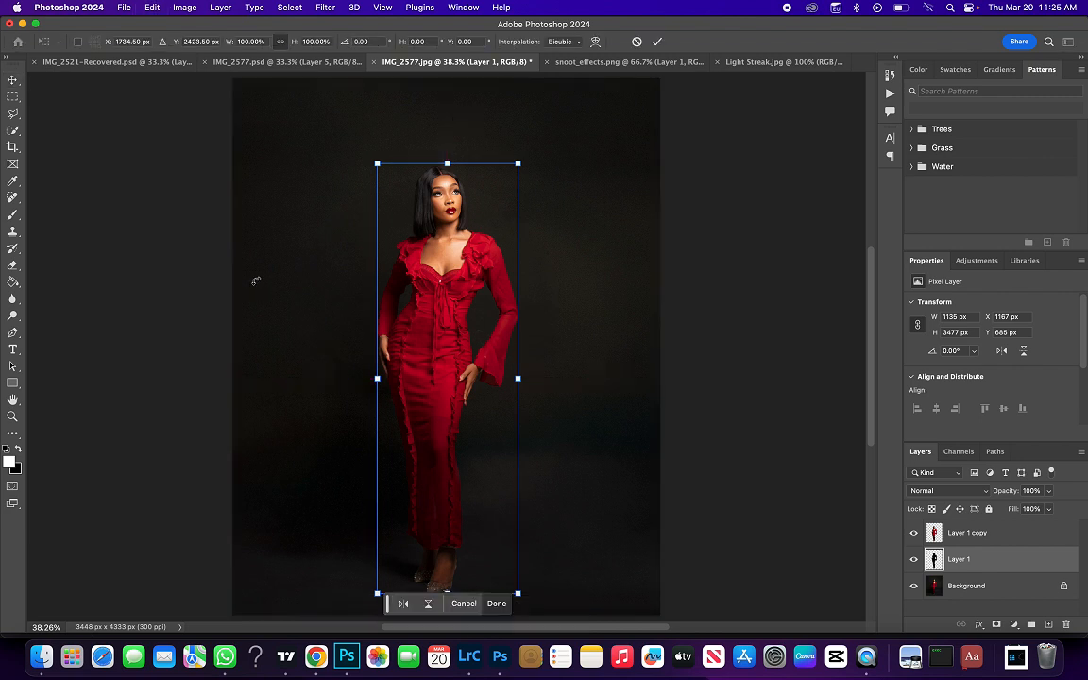
drag(254, 280, 255, 281)
key(Return)
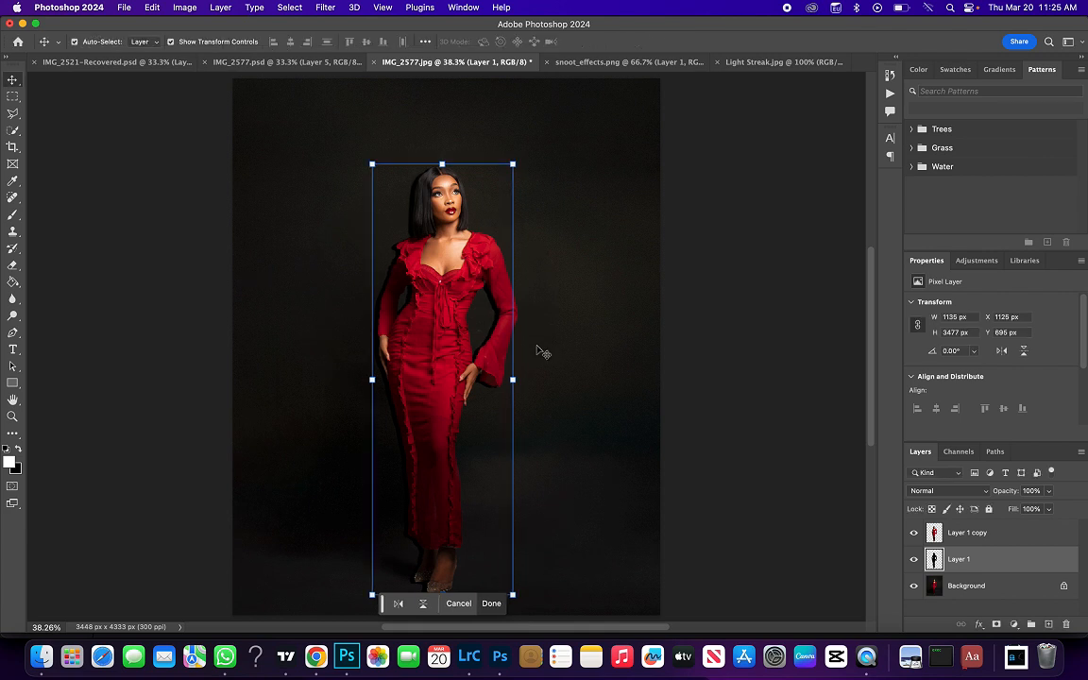
click(12, 97)
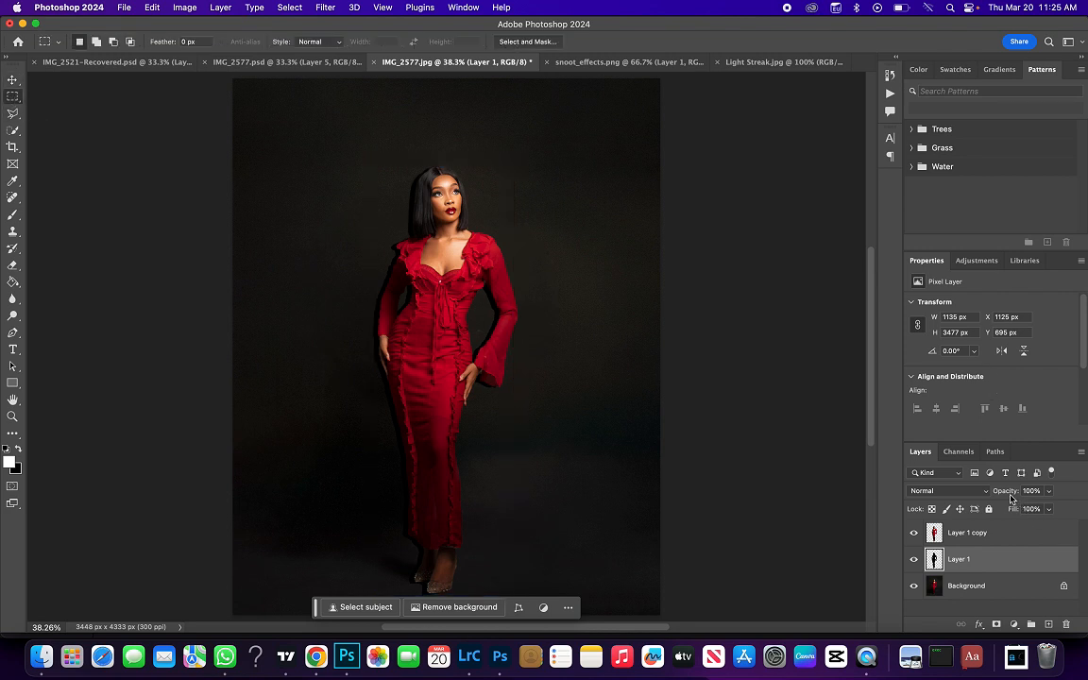
drag(1006, 492, 992, 487)
In snoot_effects.png, clear the old selection and copy the slanted-blinds tile, framed at about 363 by 372 px
click(595, 63)
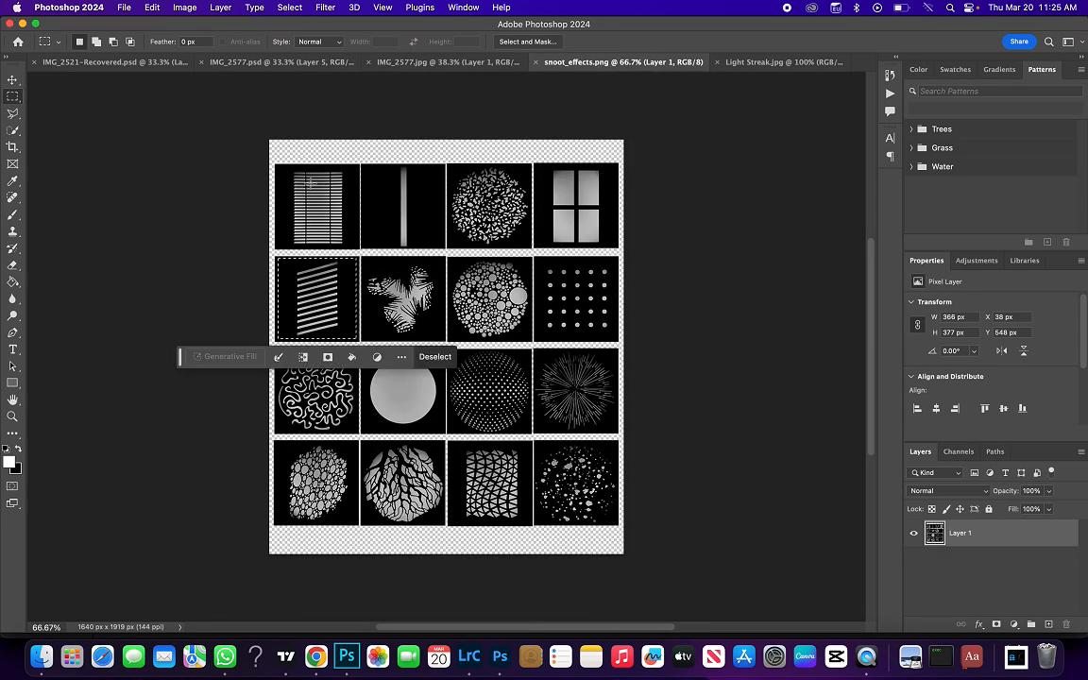
key(super+d)
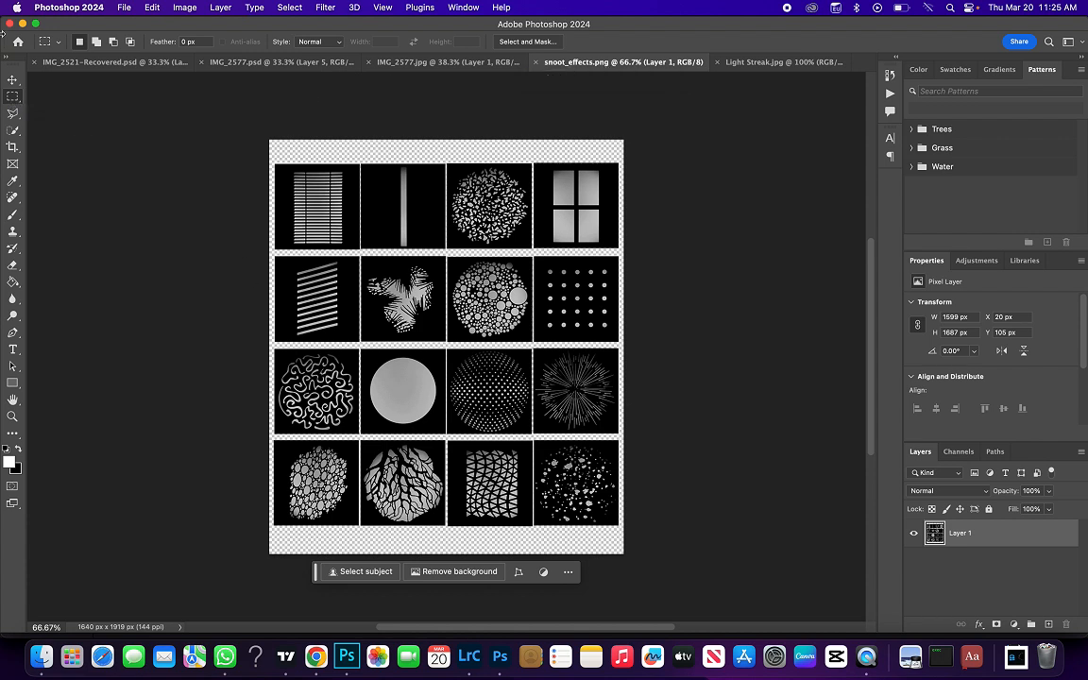
click(13, 97)
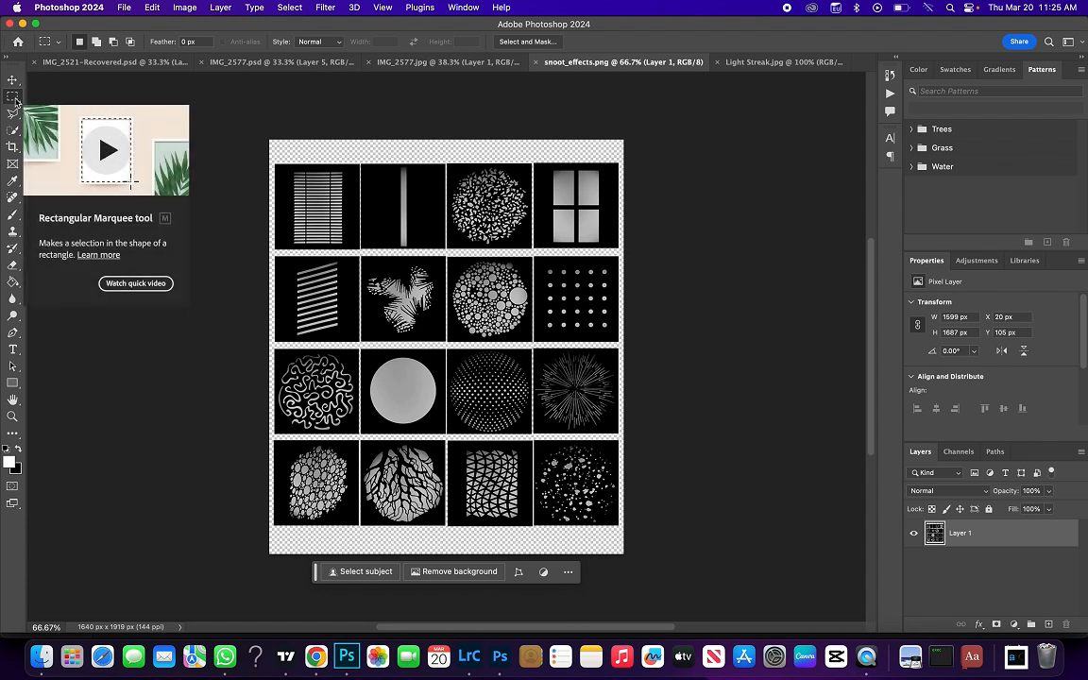
drag(277, 261, 357, 338)
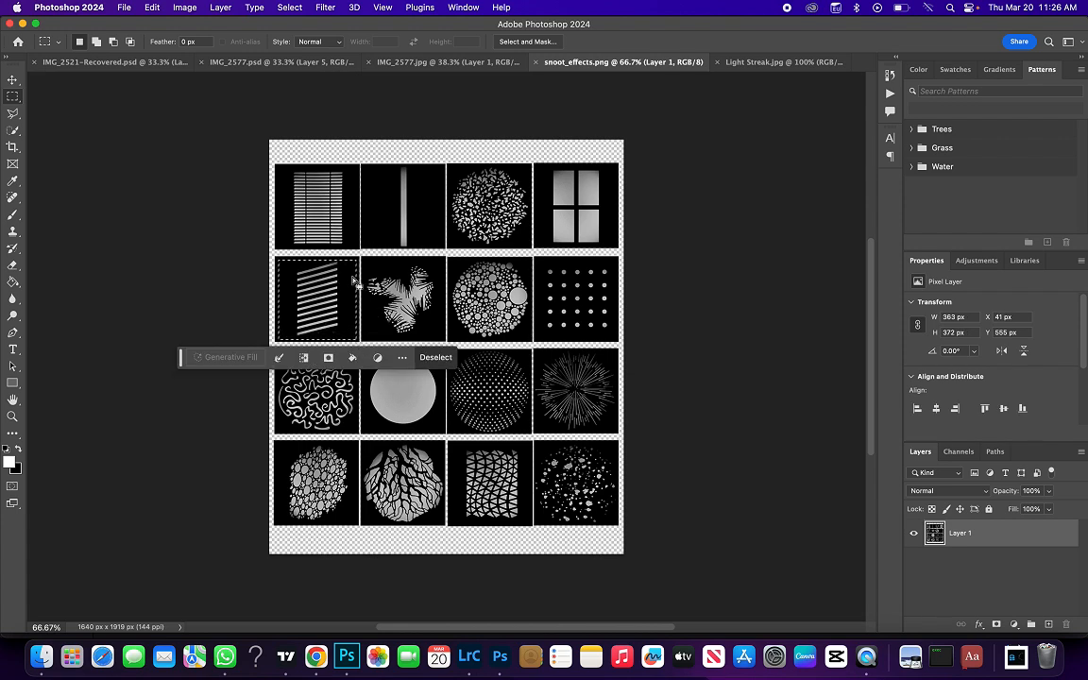
key(super+c)
click(149, 8)
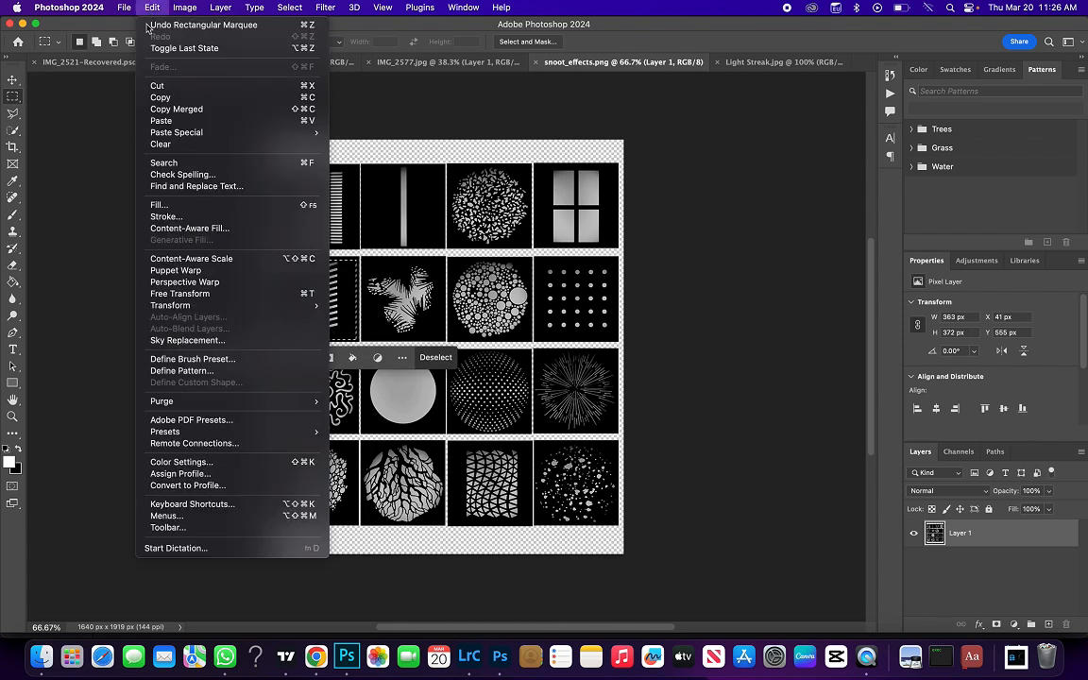
click(166, 98)
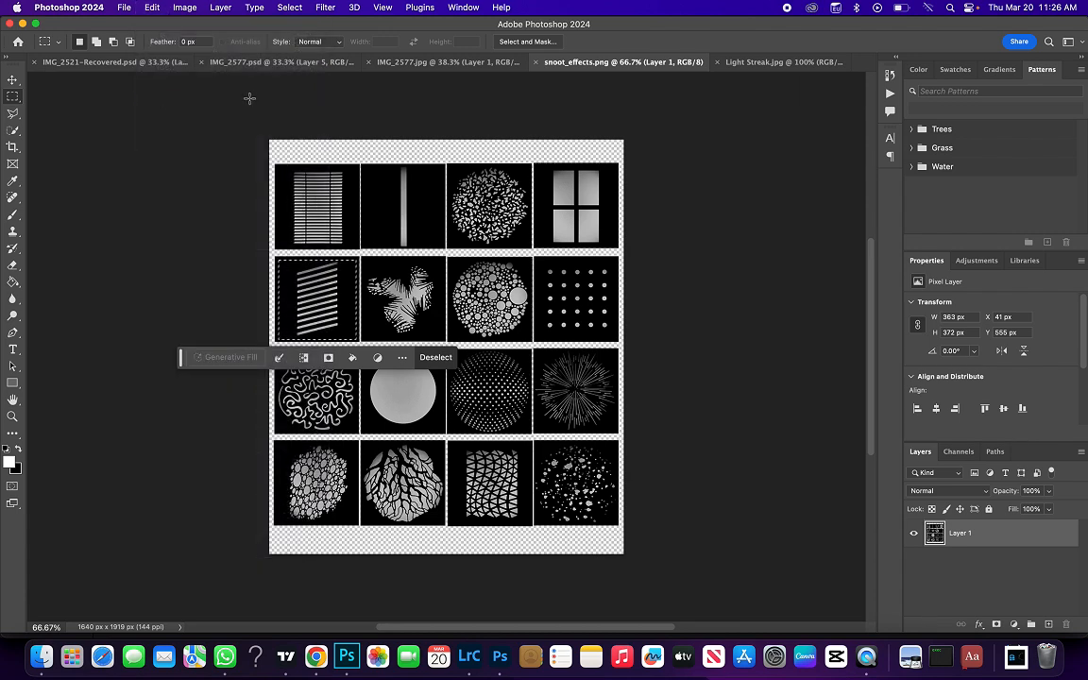
Paste the slanted-blinds tile into IMG_2577.jpg above Layer 1 and rename its layer "Snooth 1"
click(424, 63)
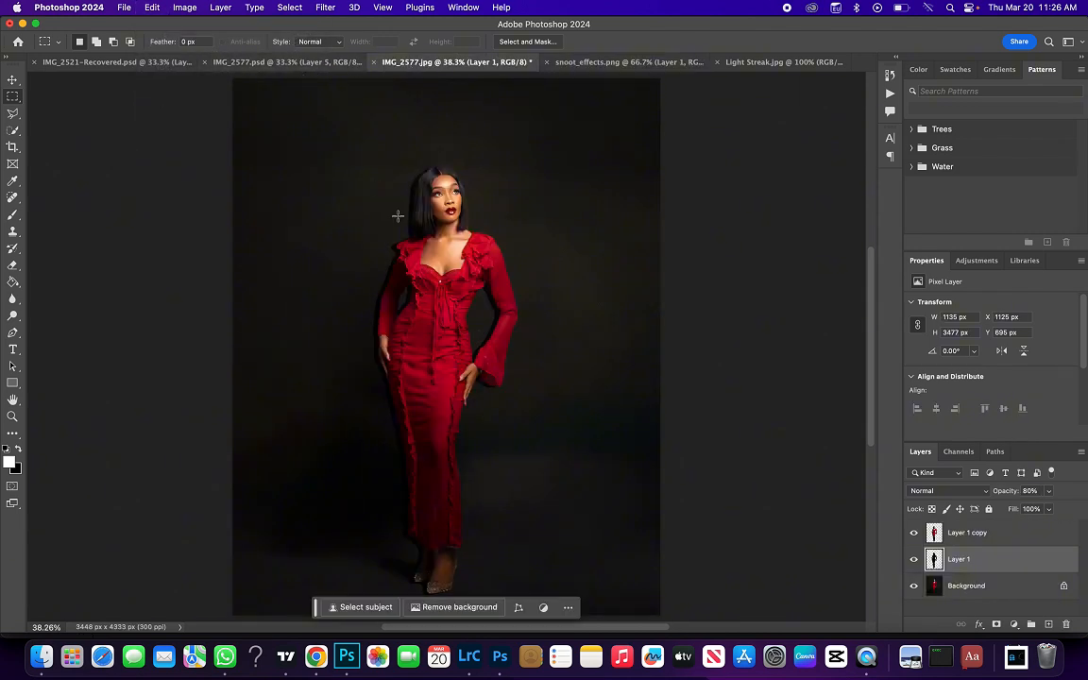
click(148, 8)
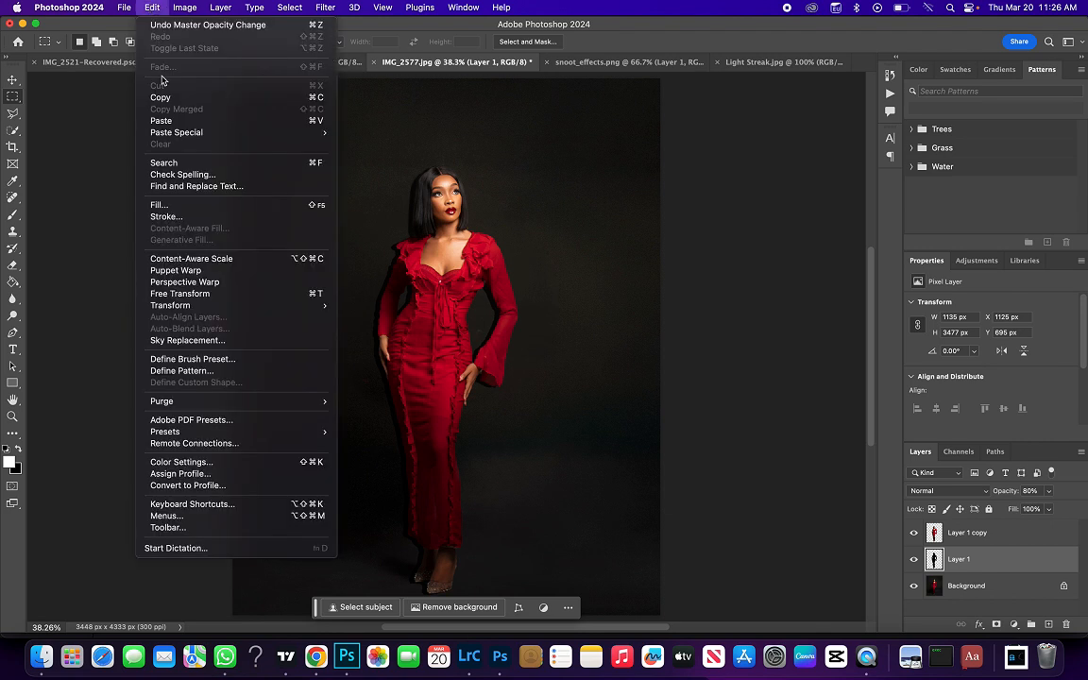
click(170, 120)
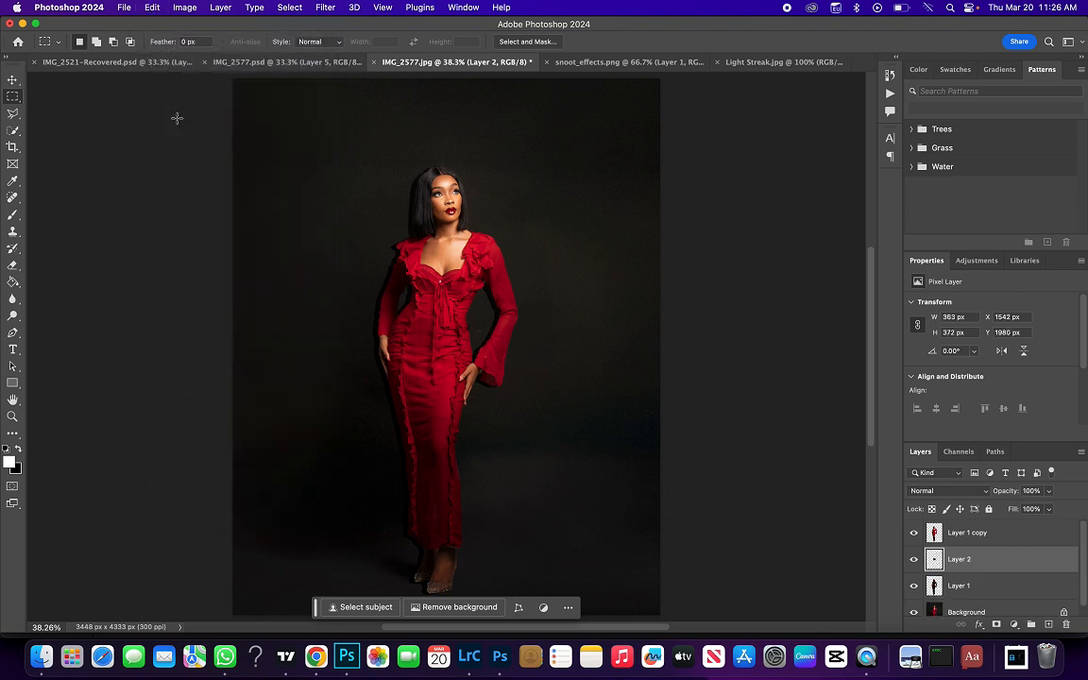
double_click(960, 559)
text(Smooth 1)
key(Return)
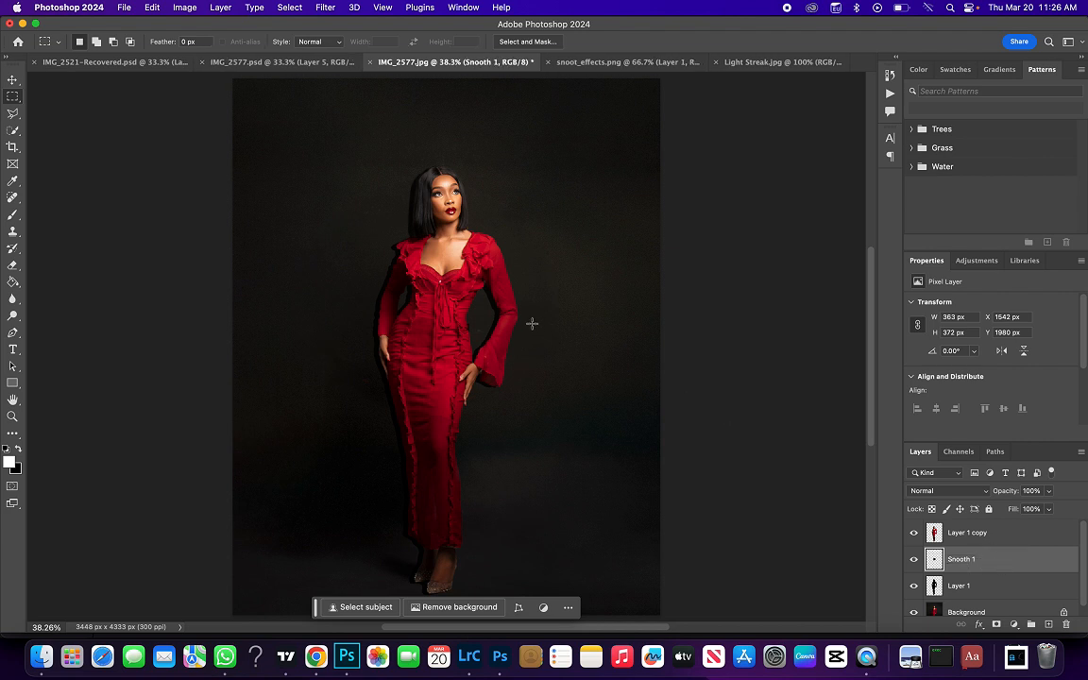
Enlarge the blinds tile on the Snooth 1 layer to about 2133 by 2186 px and place it behind the woman's upper body
key(super+t)
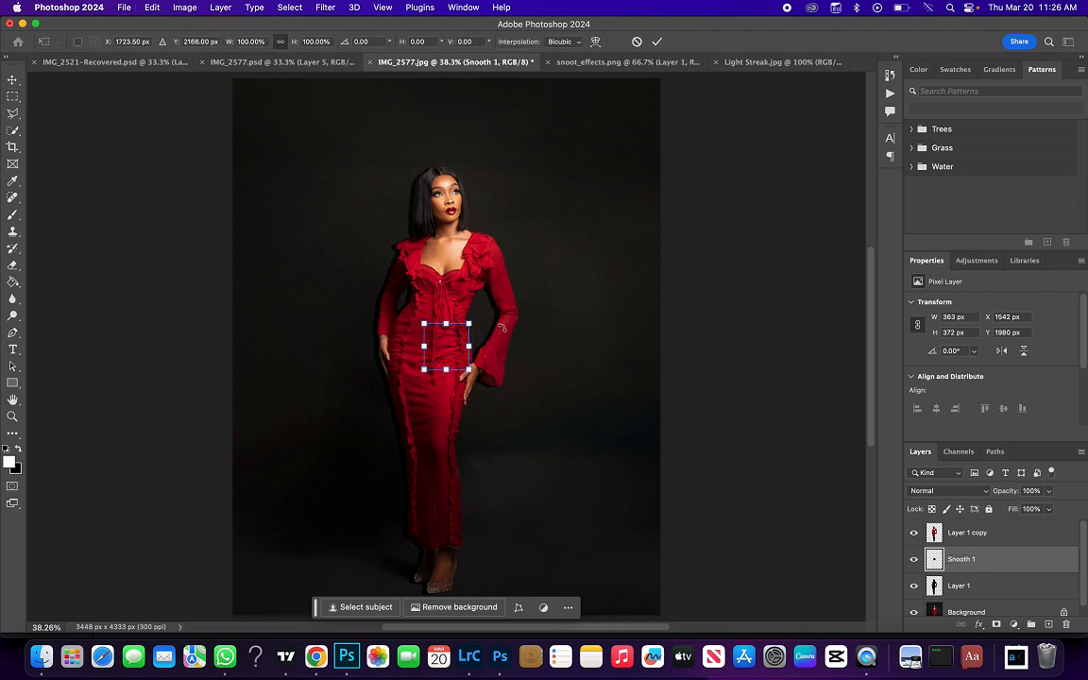
drag(470, 323, 595, 223)
drag(449, 354, 426, 256)
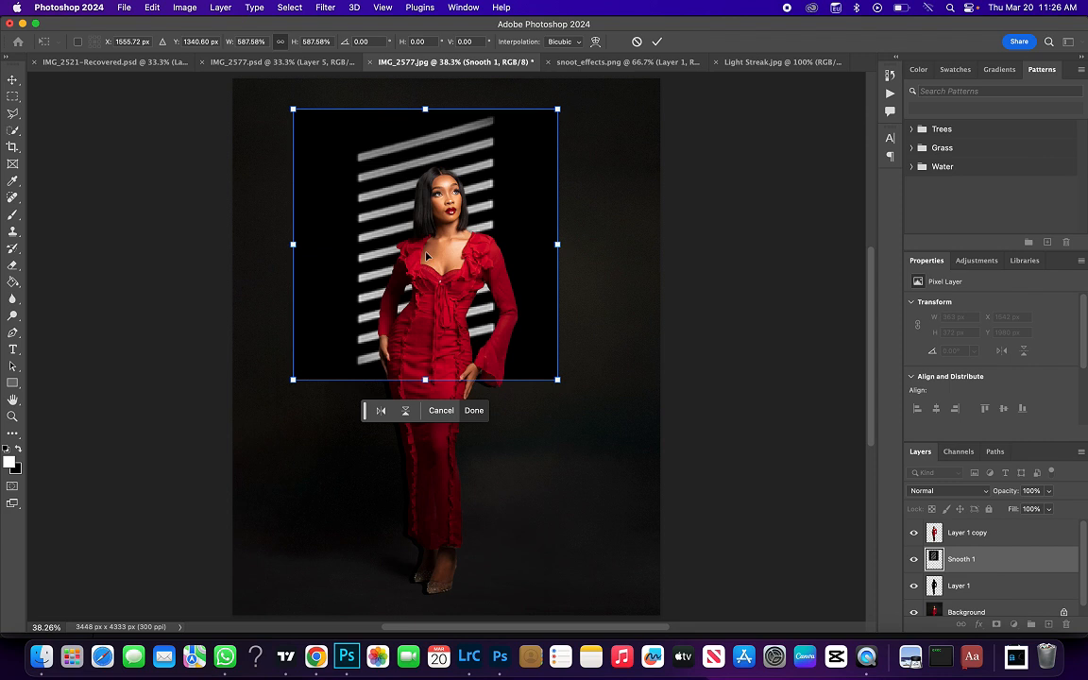
key(Return)
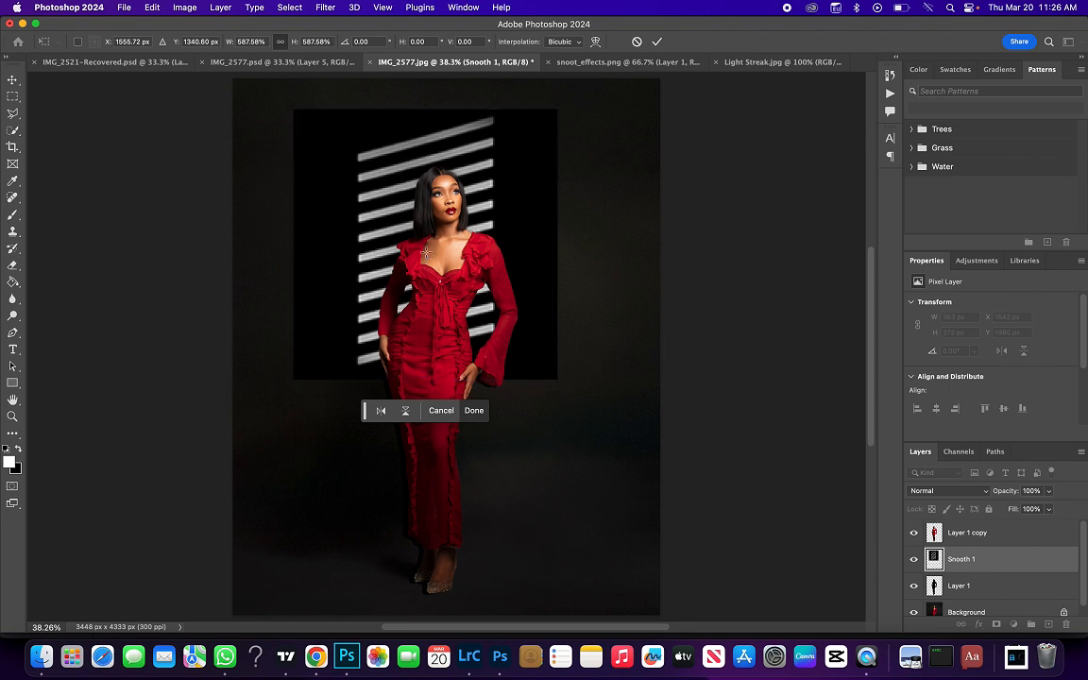
key(m)
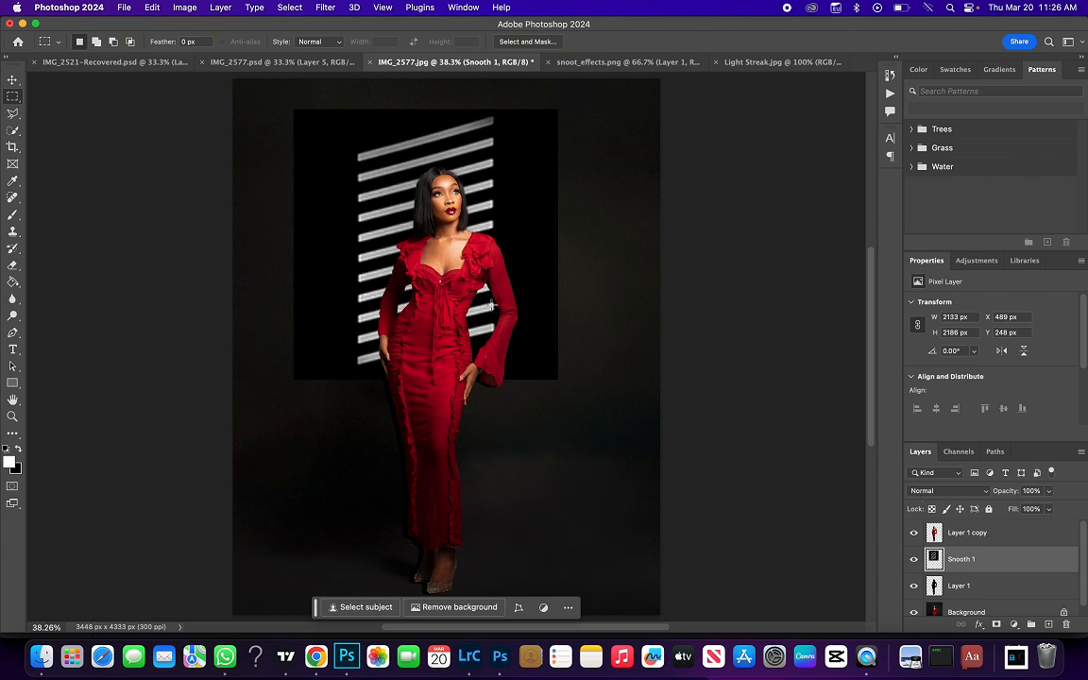
Set the Snooth 1 layer's blend mode to Screen and move the layer below Layer 1
click(941, 492)
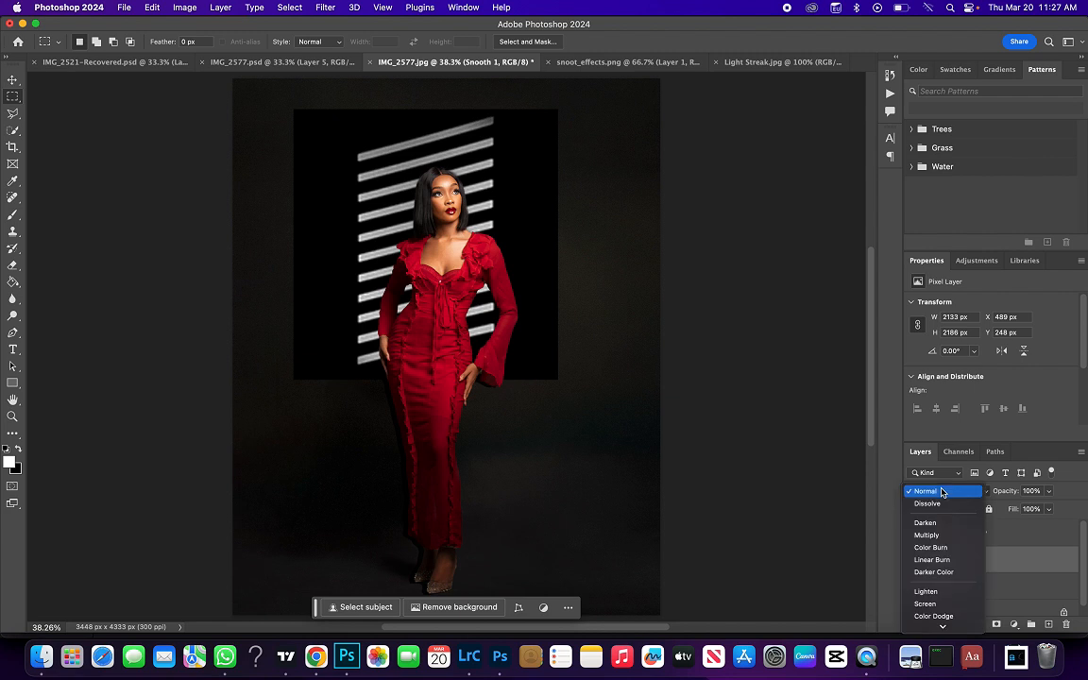
click(942, 604)
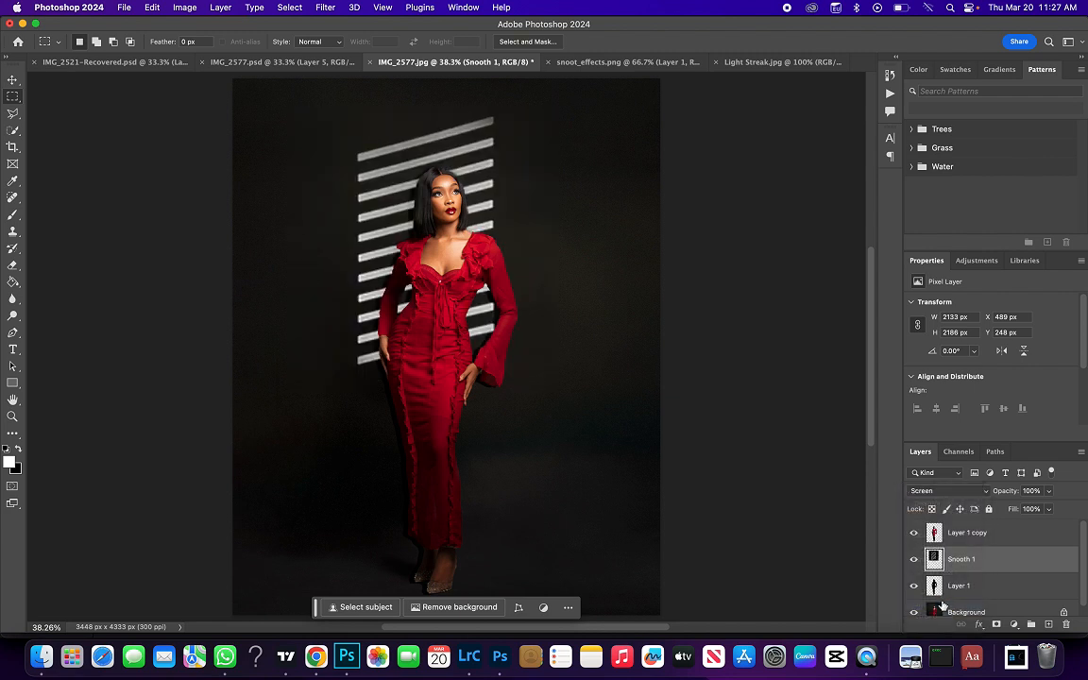
click(965, 560)
drag(965, 559, 968, 597)
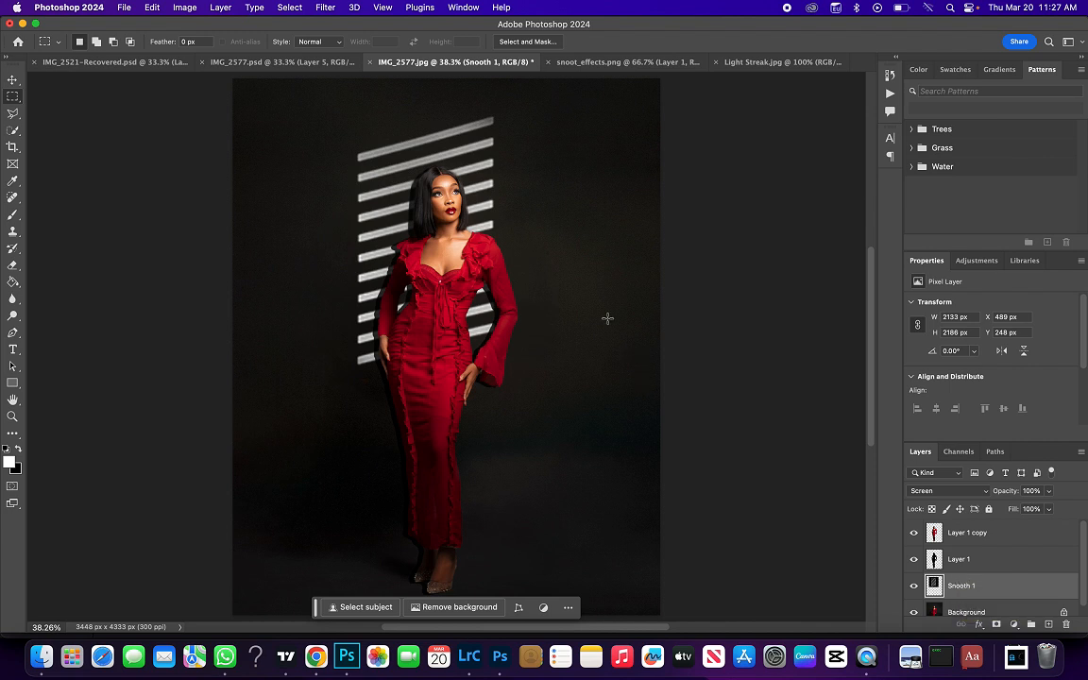
Hide and show Layer 1 to check its shadow against the blinds light, and try adjusting the layer's opacity
click(919, 564)
click(916, 562)
click(935, 563)
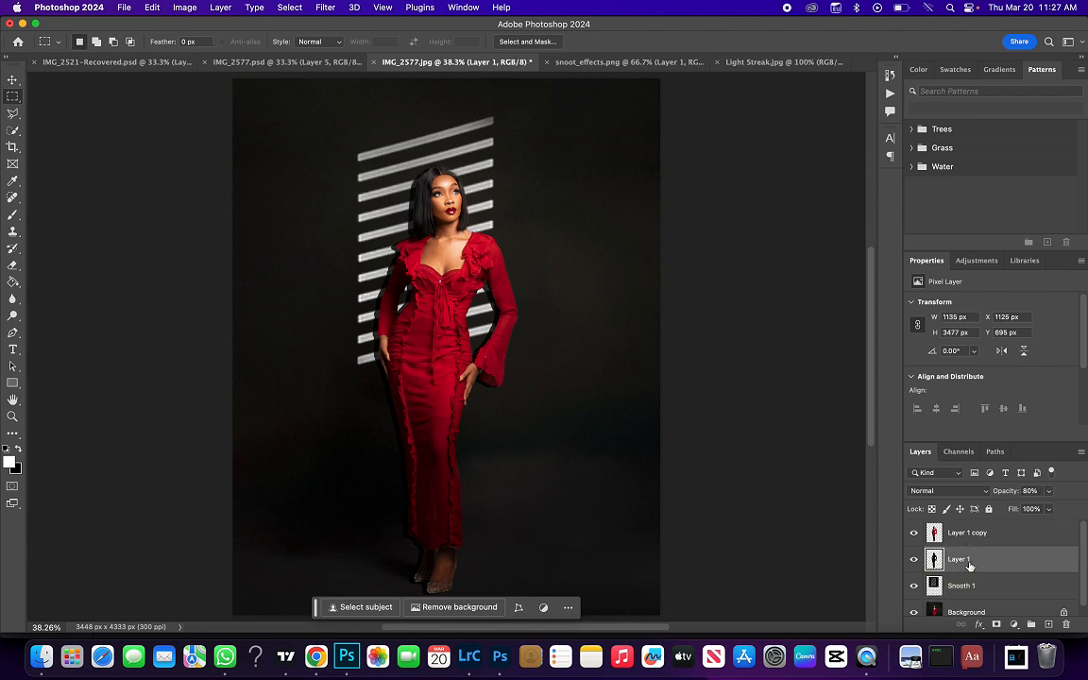
drag(1005, 491, 998, 491)
Enlarge the blinds light on Snooth 1 to about 2464 by 2525 px and reposition it at about X 382 px, Y 120 px
click(962, 586)
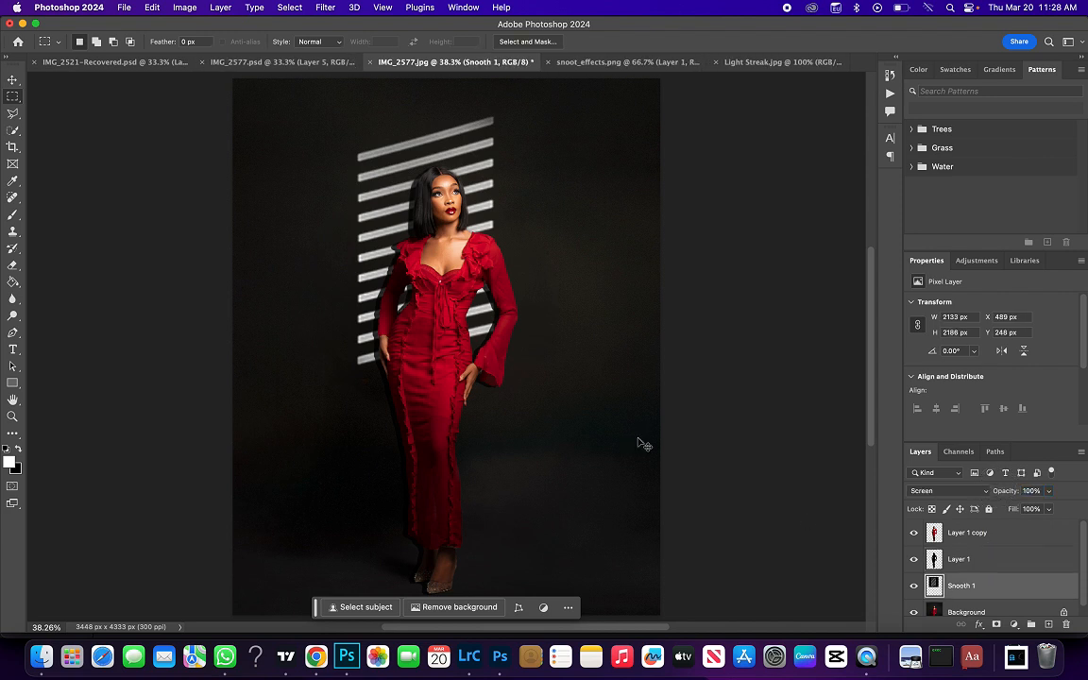
key(super+t)
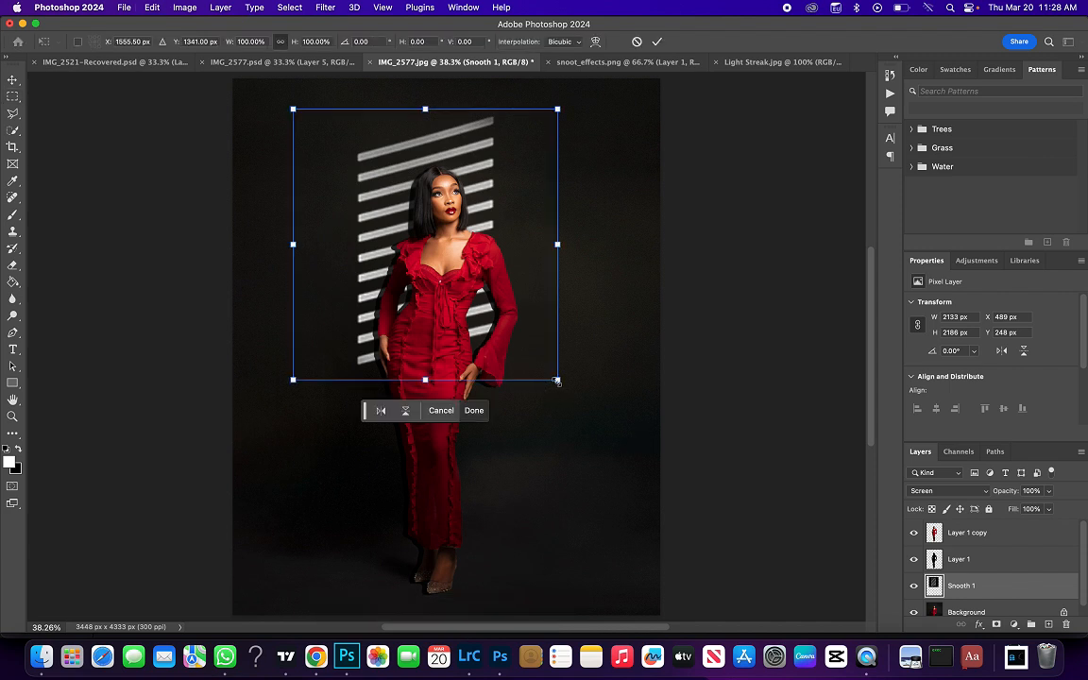
drag(557, 381, 585, 425)
drag(470, 332, 456, 316)
drag(579, 400, 585, 406)
key(Return)
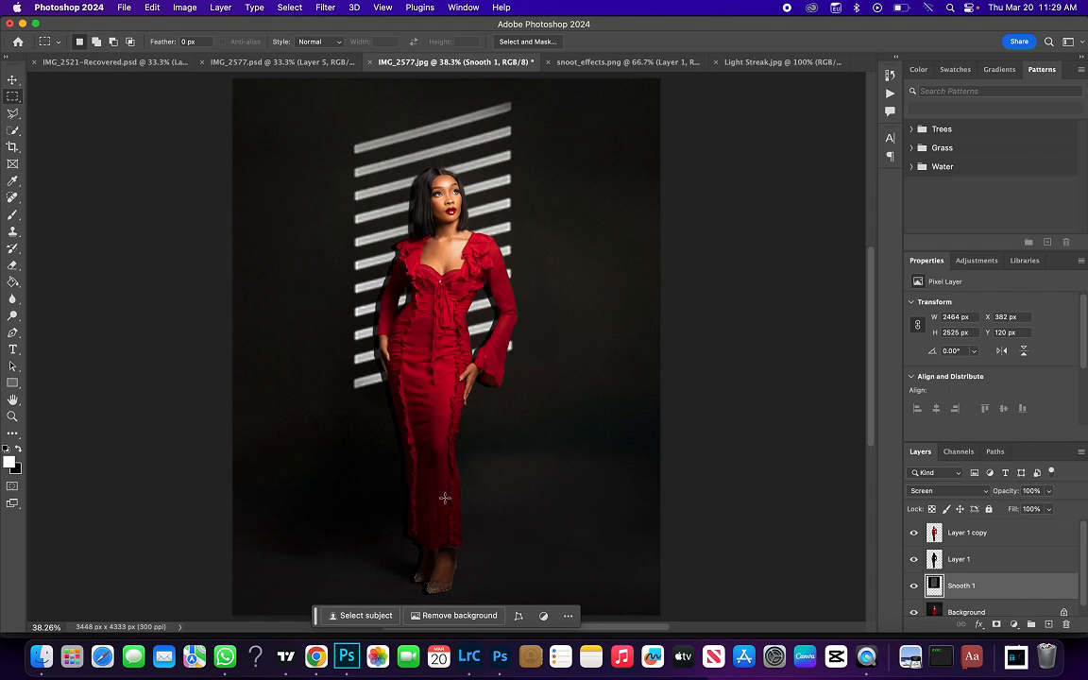
Add a Hue/Saturation adjustment layer above Snooth 1 and clip it to that layer
click(1015, 624)
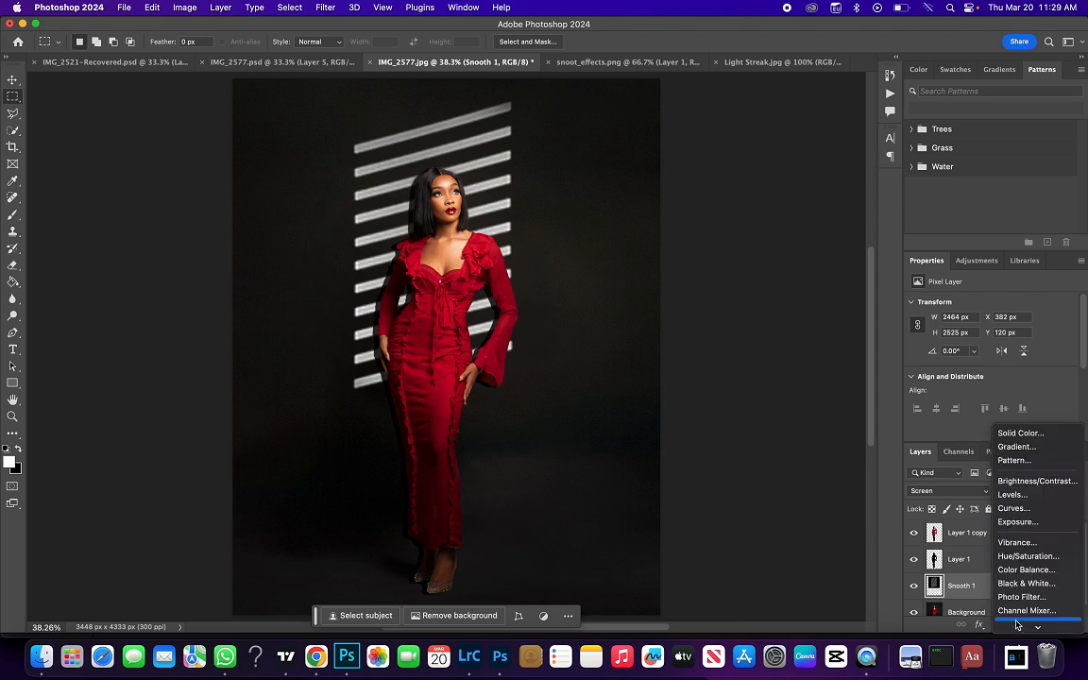
click(1028, 559)
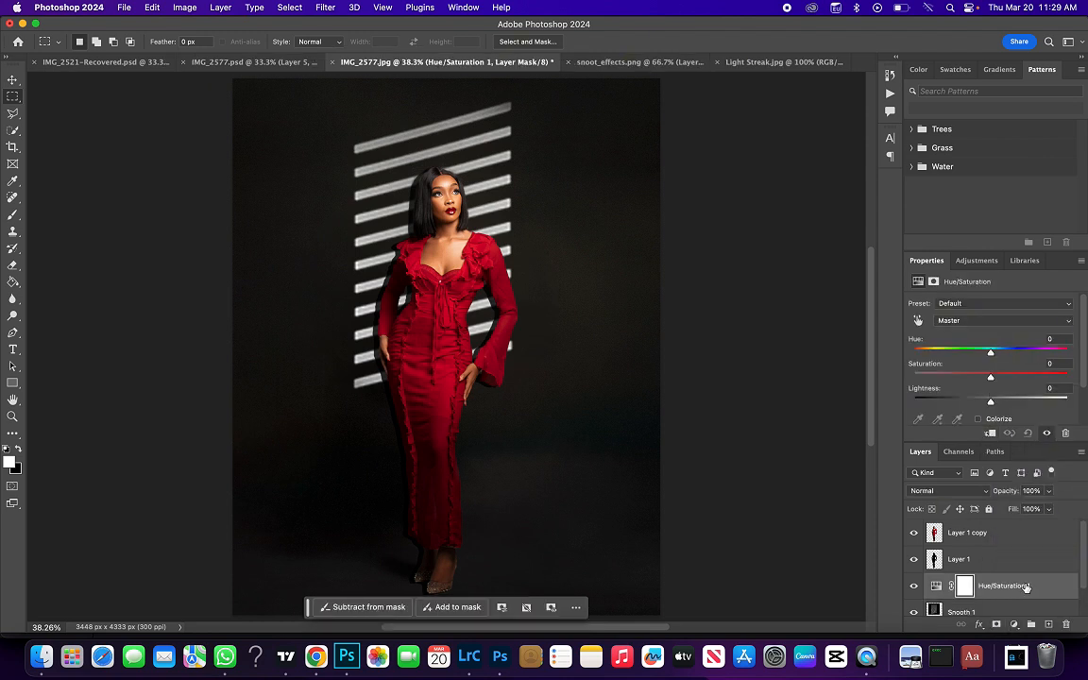
scroll(1019, 585, down, 1)
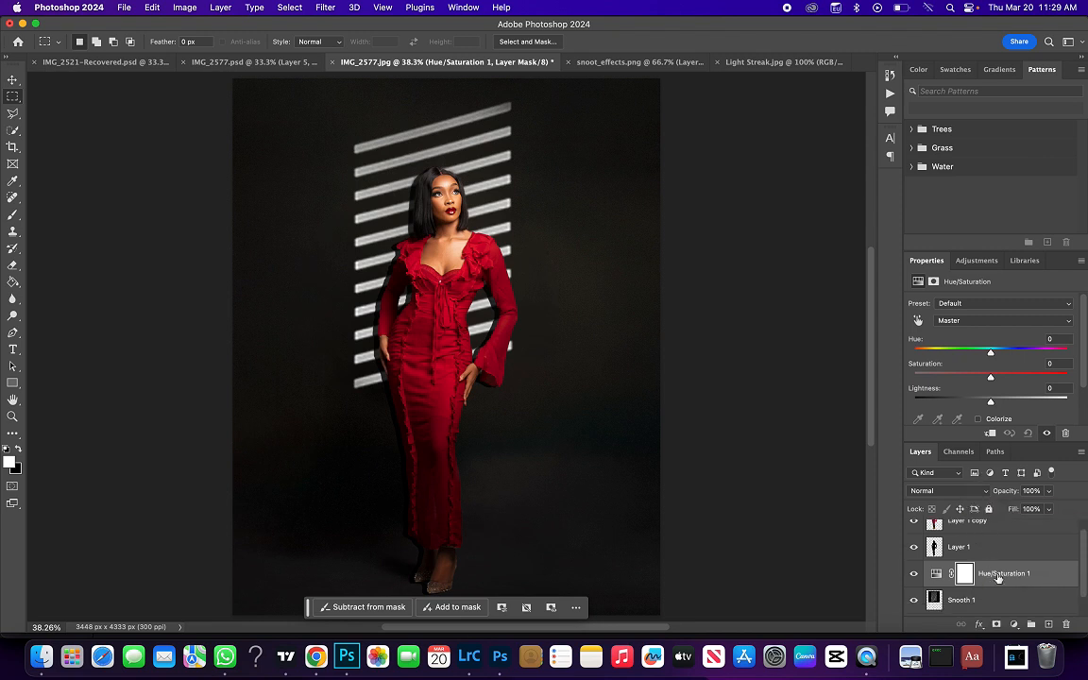
click(990, 434)
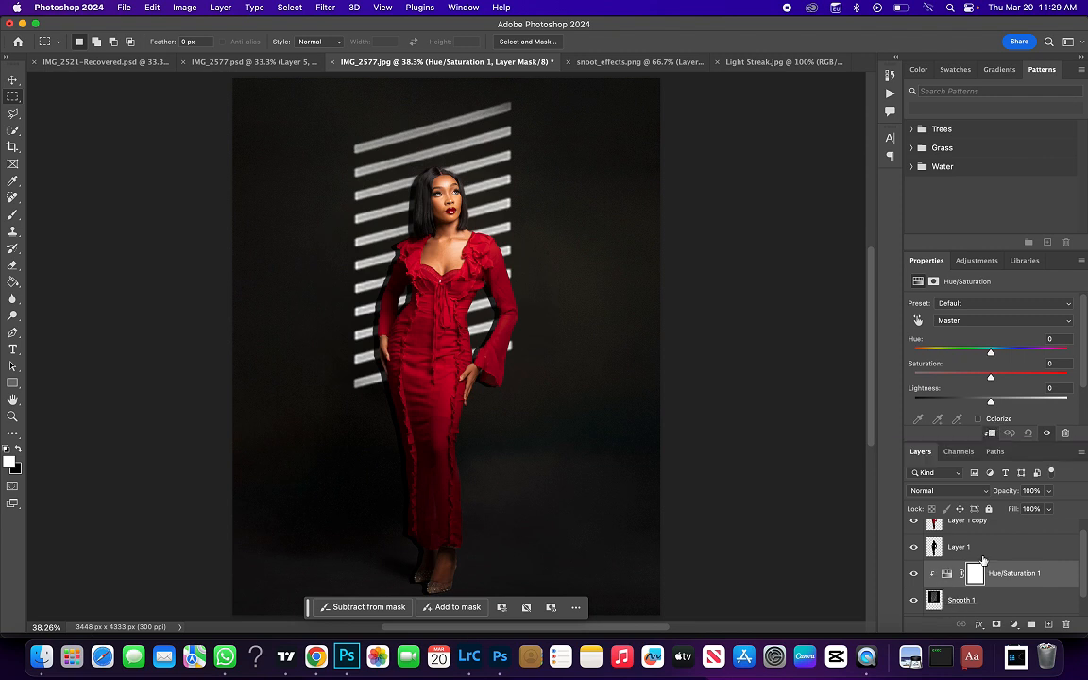
Colorize the blinds light with Hue 35 and Saturation 25, and compare it with the adjustment off and on
scroll(992, 369, down, 1)
scroll(993, 369, down, 3)
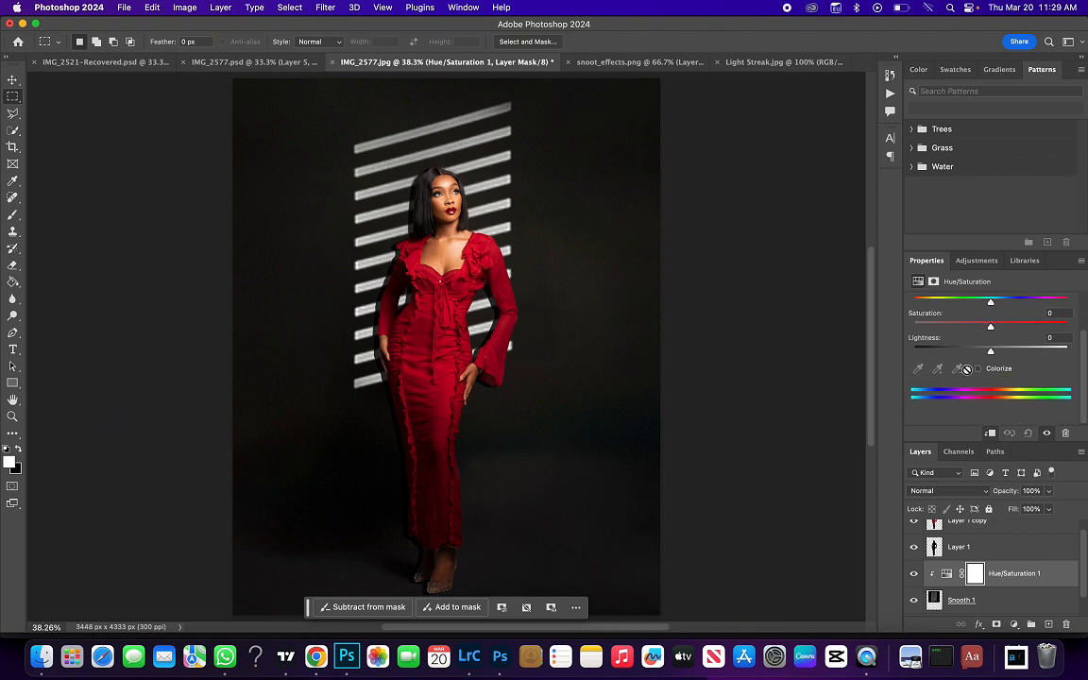
click(978, 369)
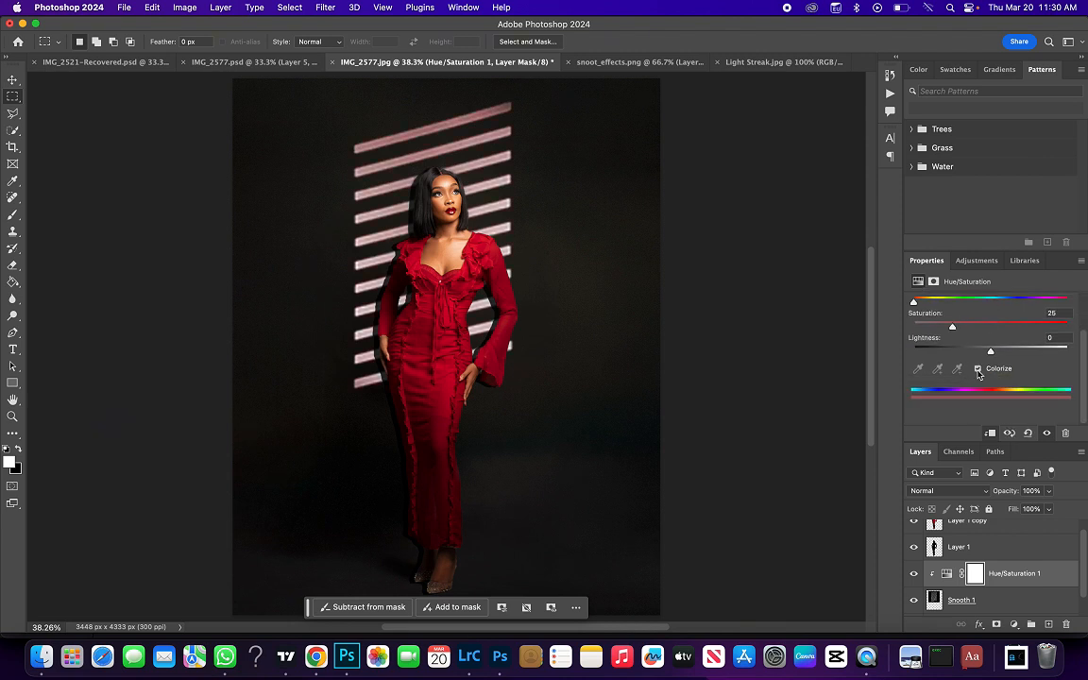
scroll(979, 373, up, 4)
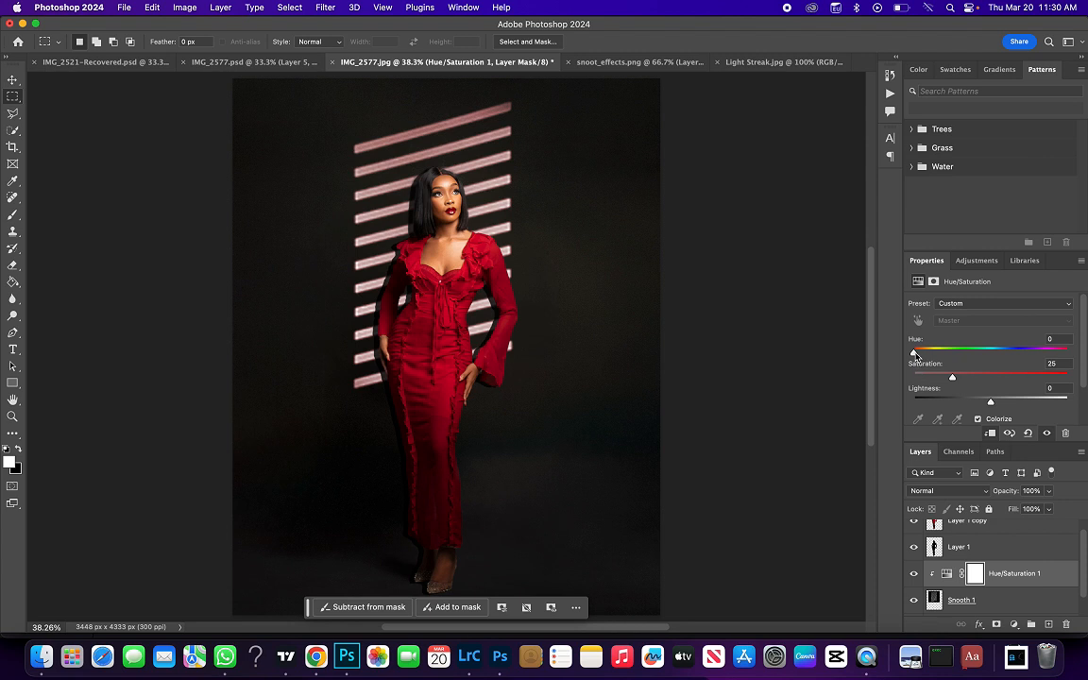
mouse_move(914, 353)
mouse_down()
mouse_move(938, 352)
mouse_move(928, 353)
mouse_up()
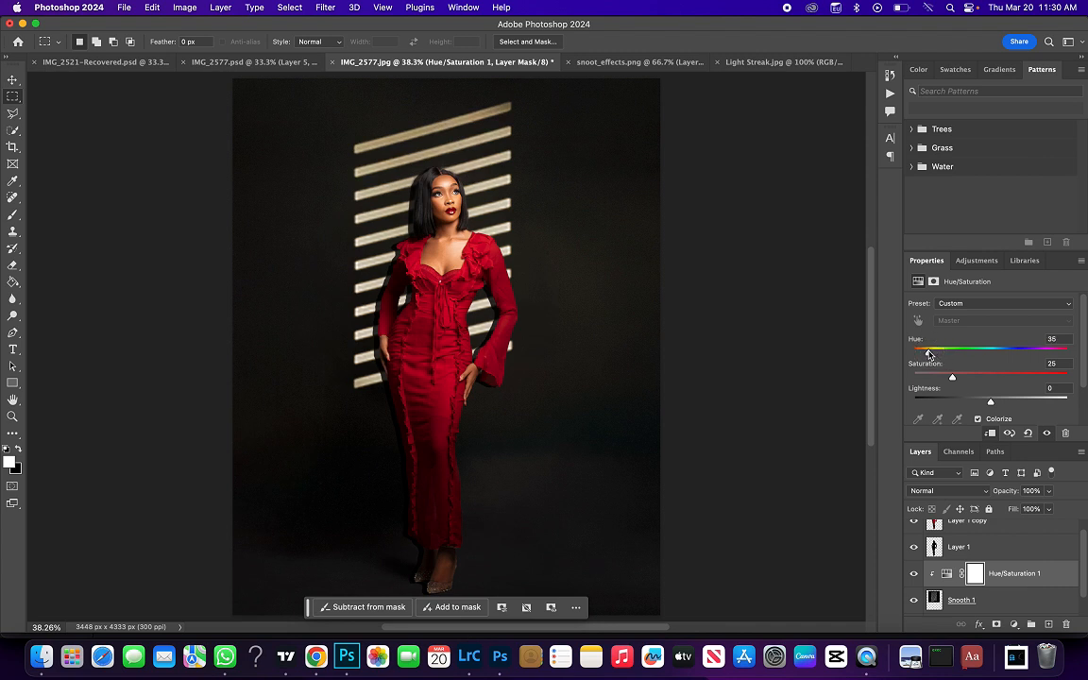
click(914, 574)
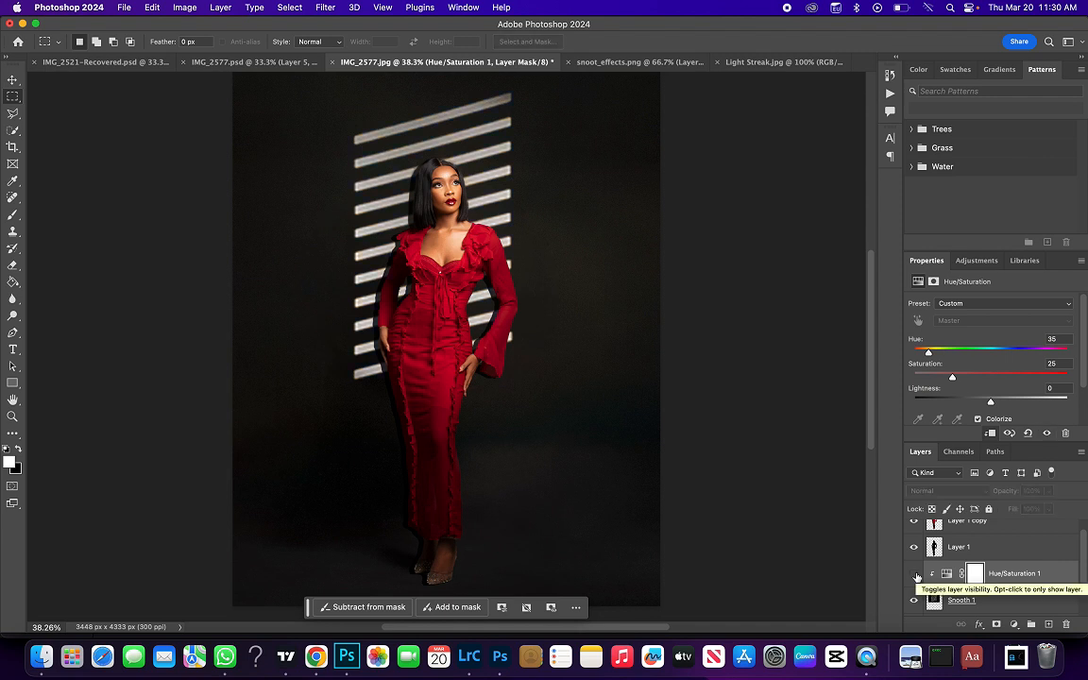
click(914, 574)
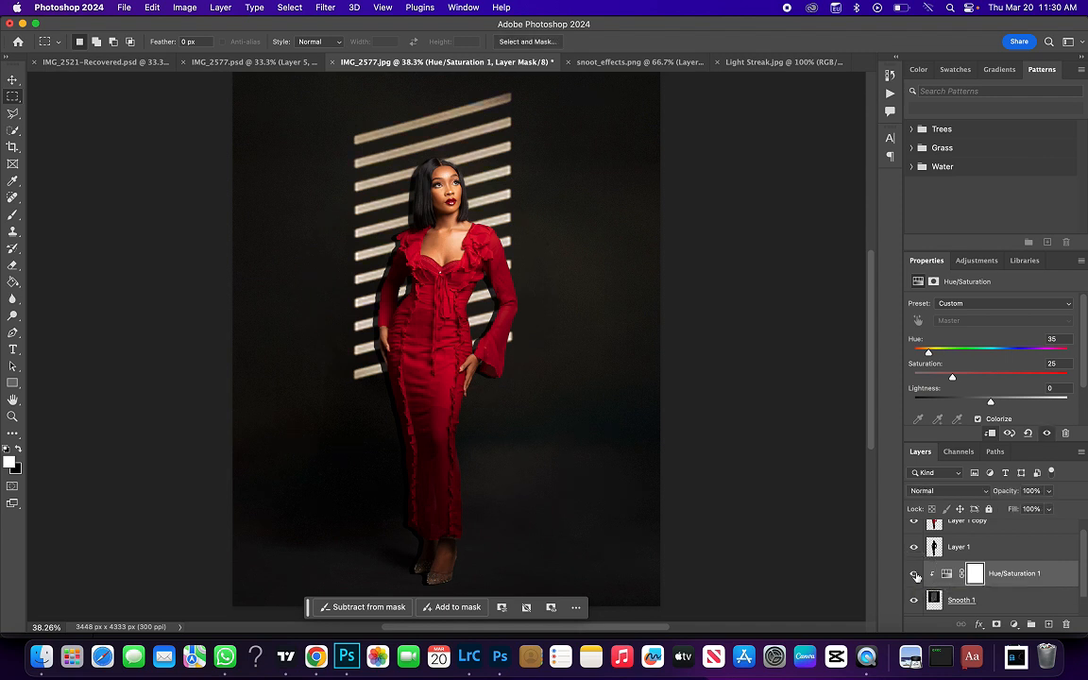
Apply a Gaussian Blur with a radius of 7 pixels to Snooth 1, and hide that layer and its Hue/Saturation adjustment
click(957, 595)
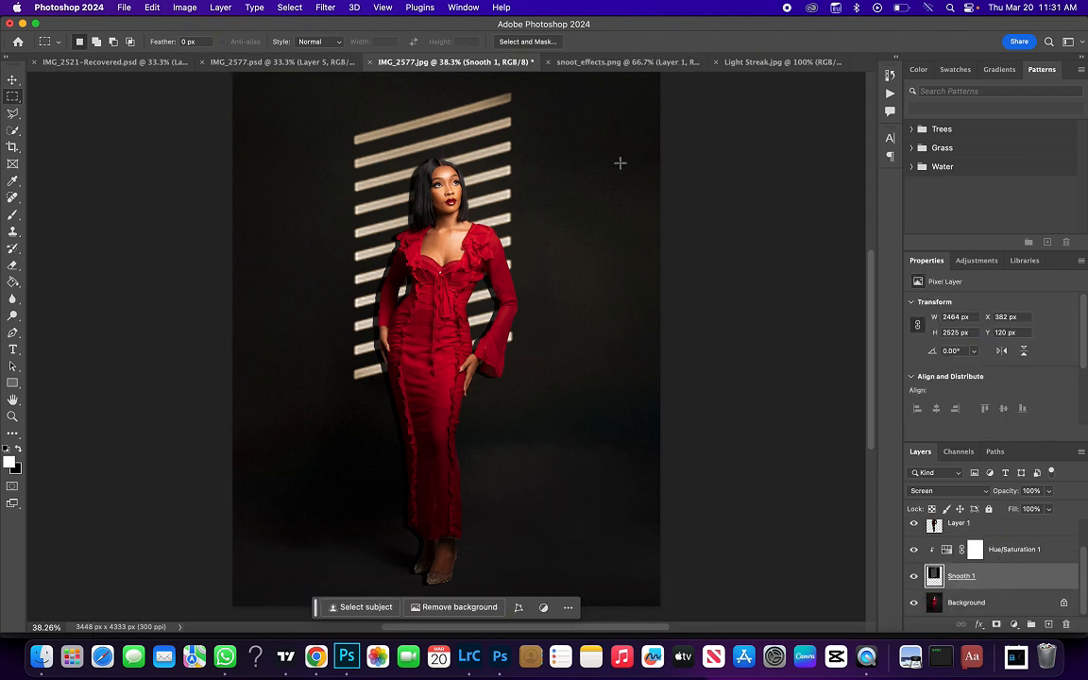
click(325, 8)
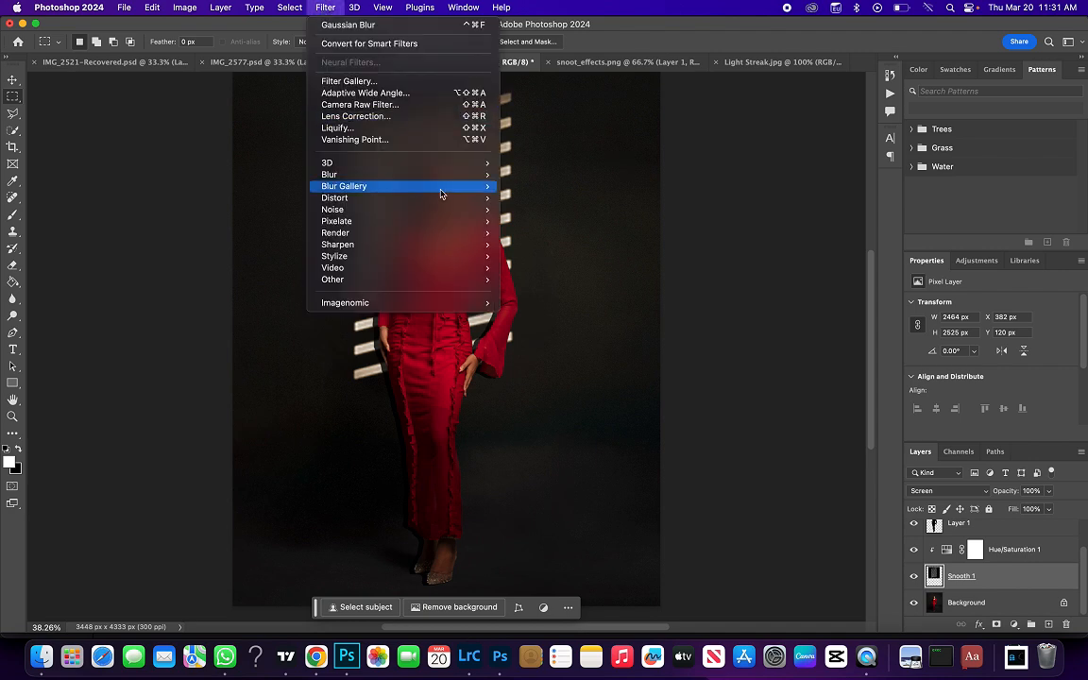
mouse_move(459, 175)
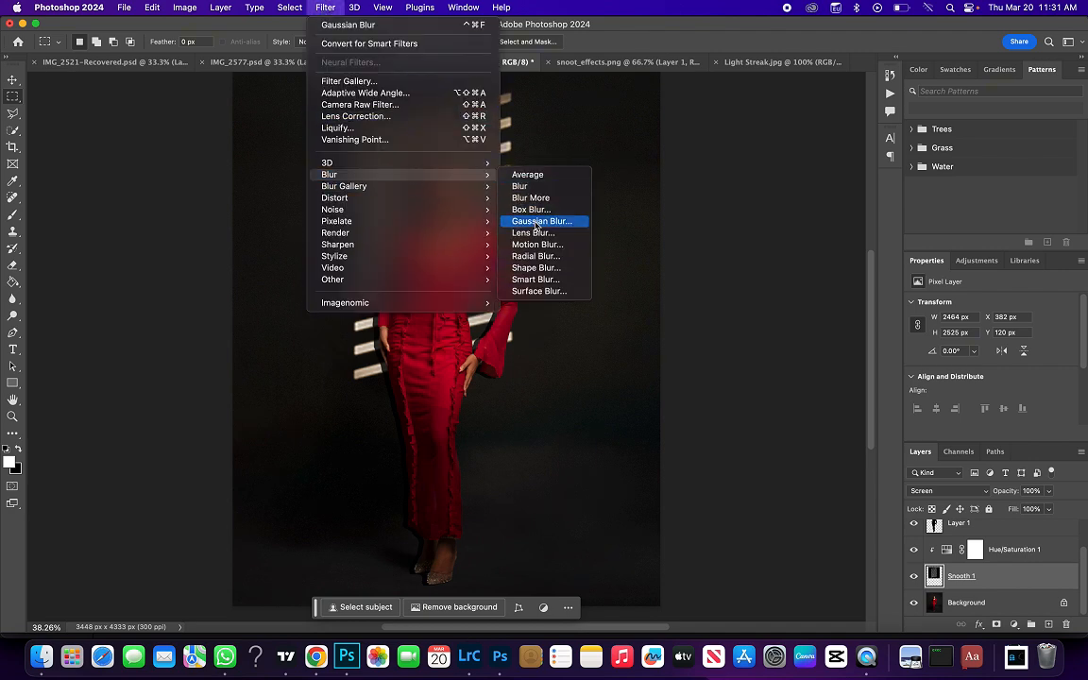
click(536, 223)
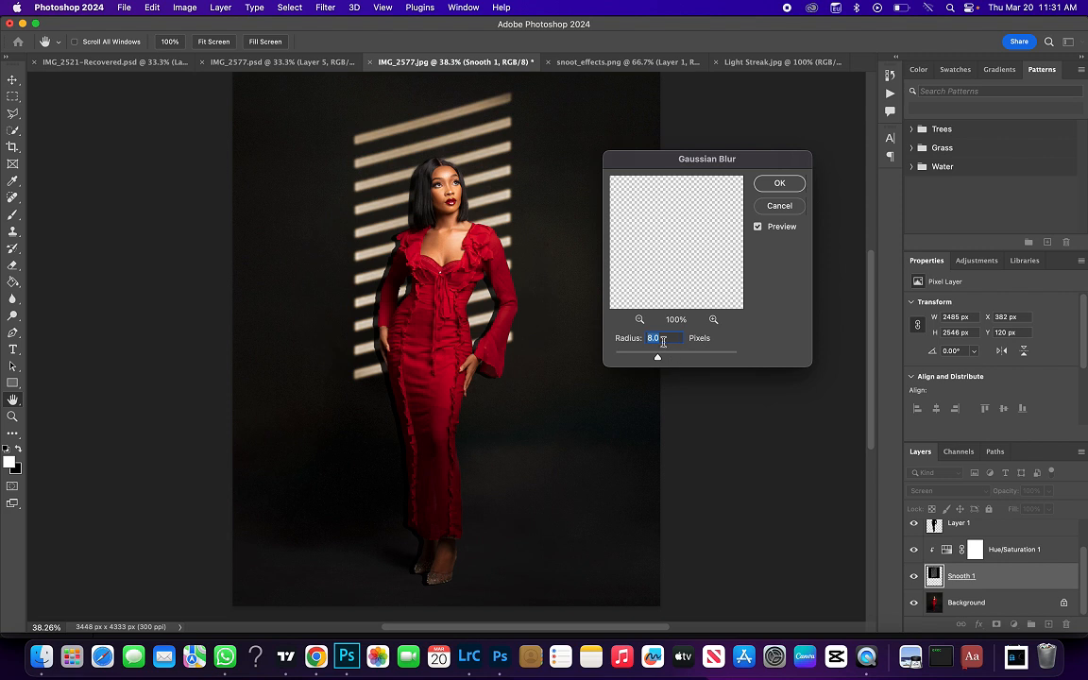
text(7)
click(786, 183)
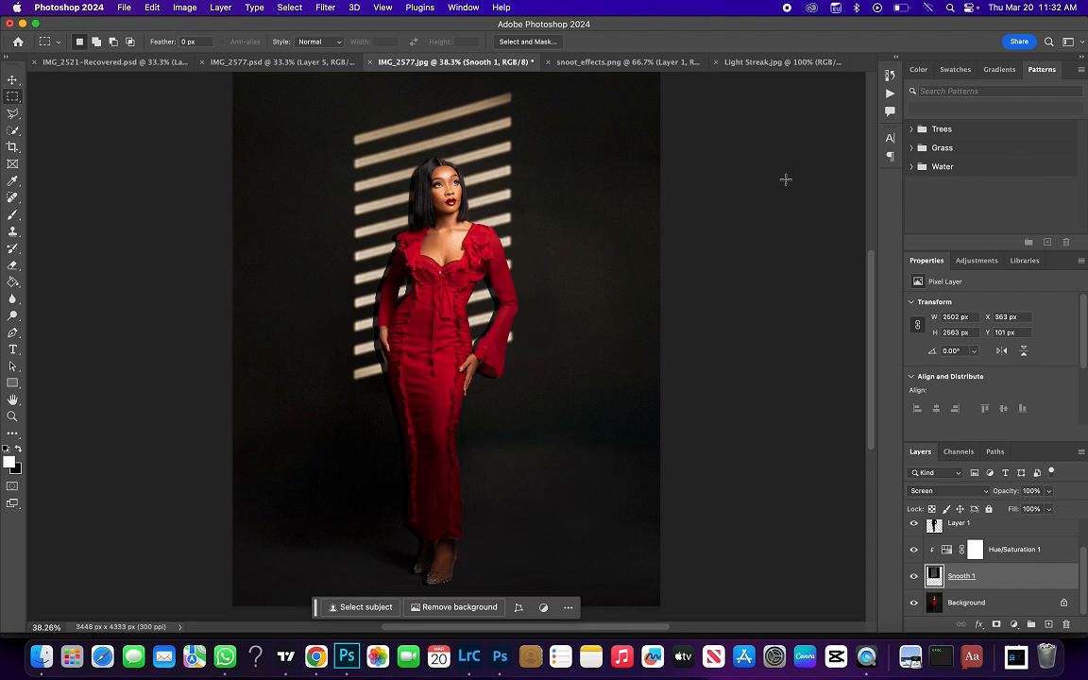
click(913, 550)
click(914, 576)
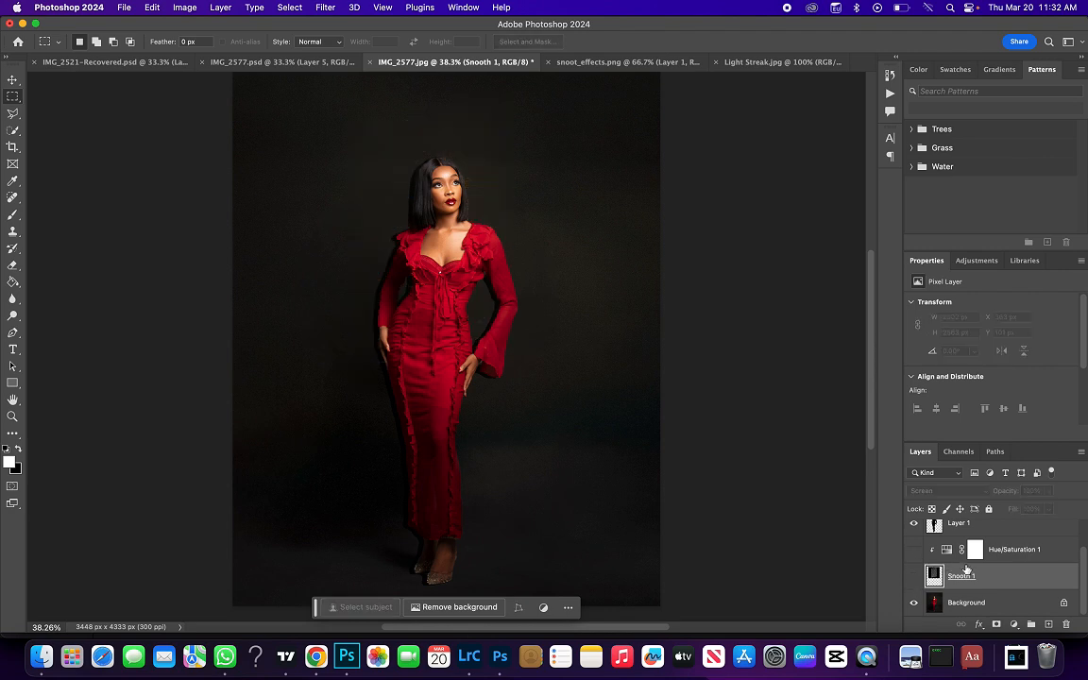
In snoot_effects.png, clear the old selection and copy the radiating-lines starburst tile, framed at about 378 by 386 px
click(598, 64)
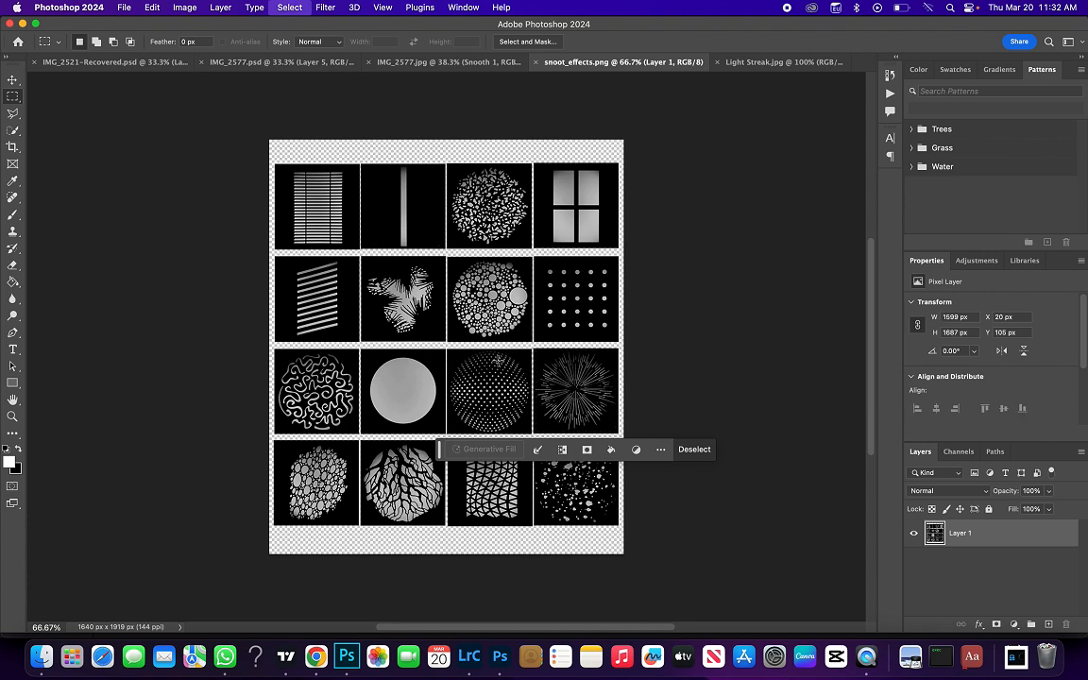
click(498, 360)
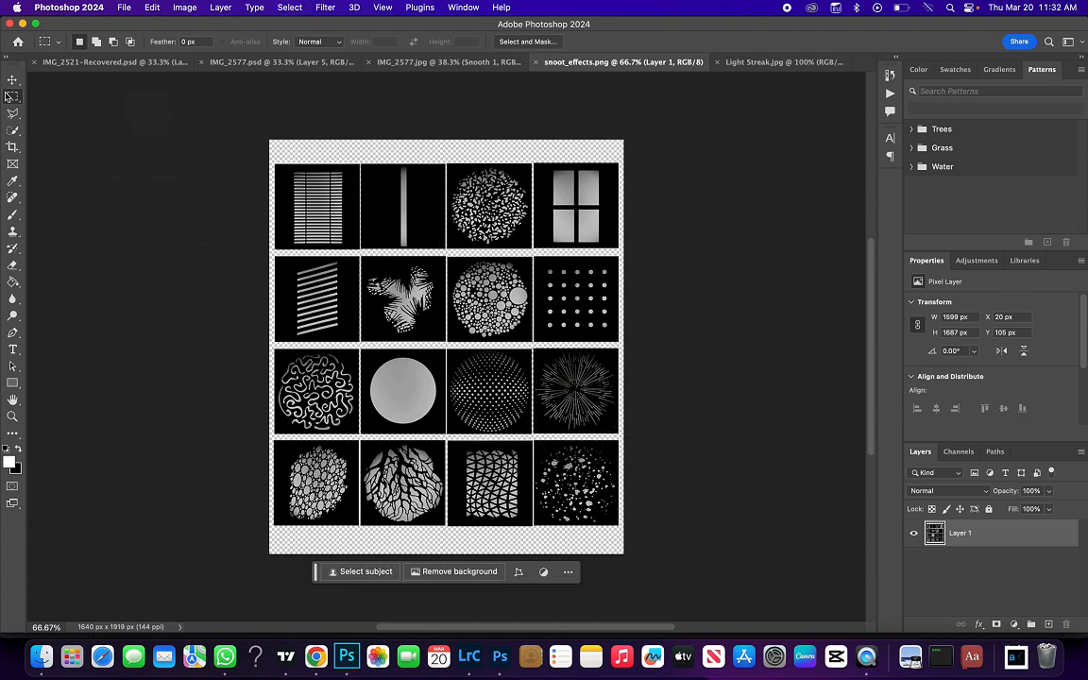
drag(534, 349, 619, 435)
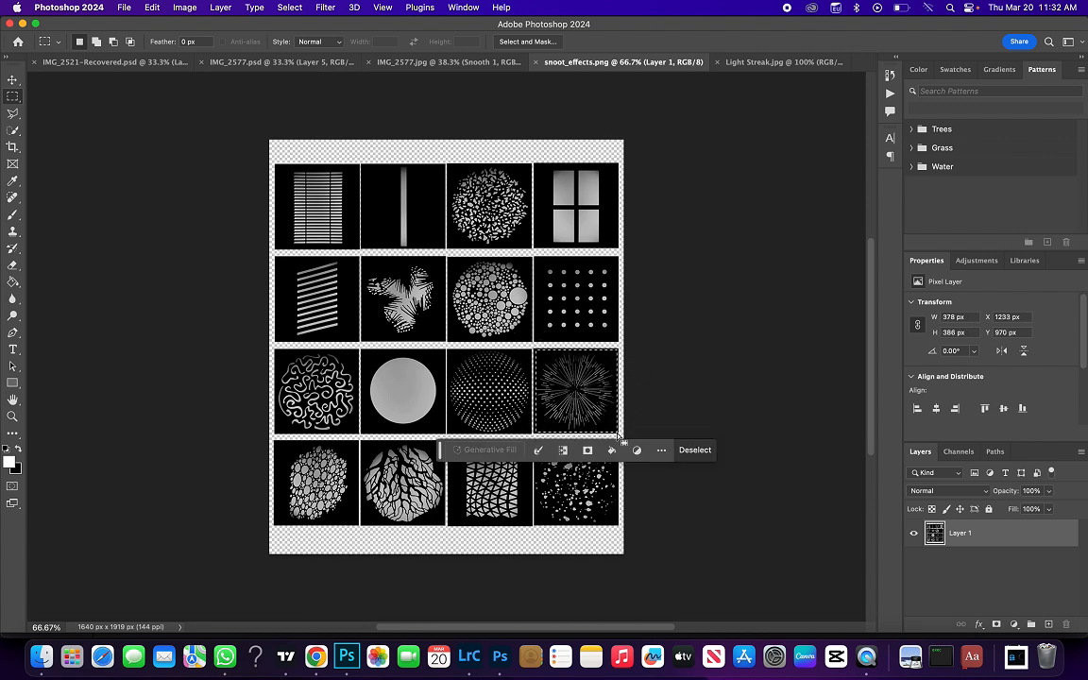
Paste the starburst directly above the Background layer of IMG_2577.jpg and enlarge it to about 2819 by 2879 px behind the woman's upper body
click(414, 62)
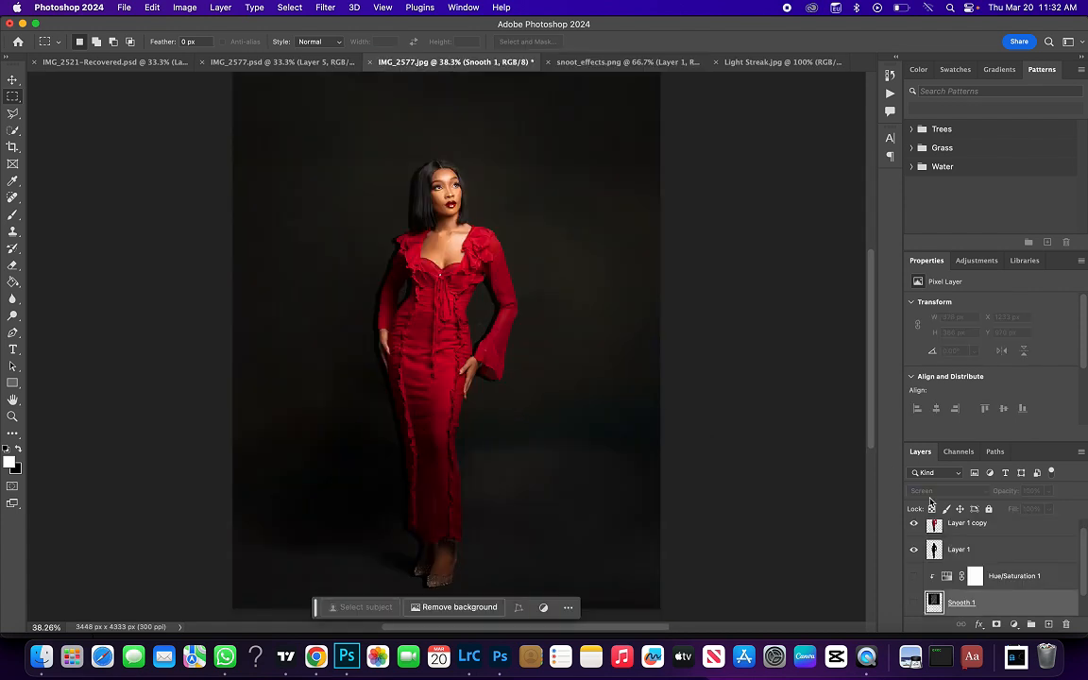
scroll(1000, 593, down, 1)
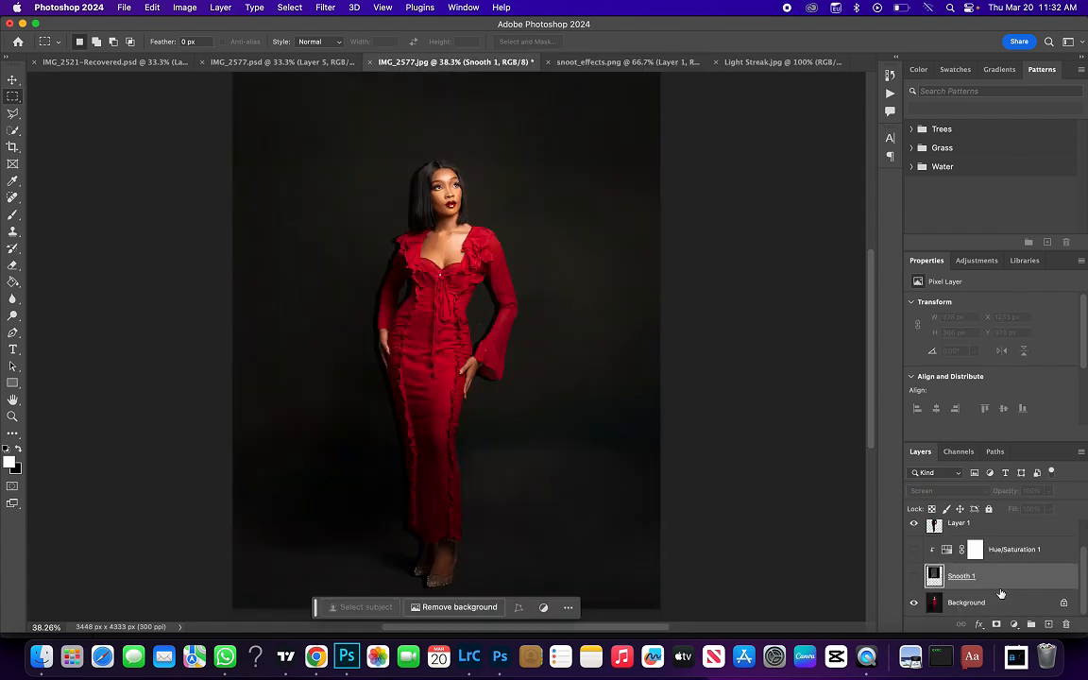
click(973, 602)
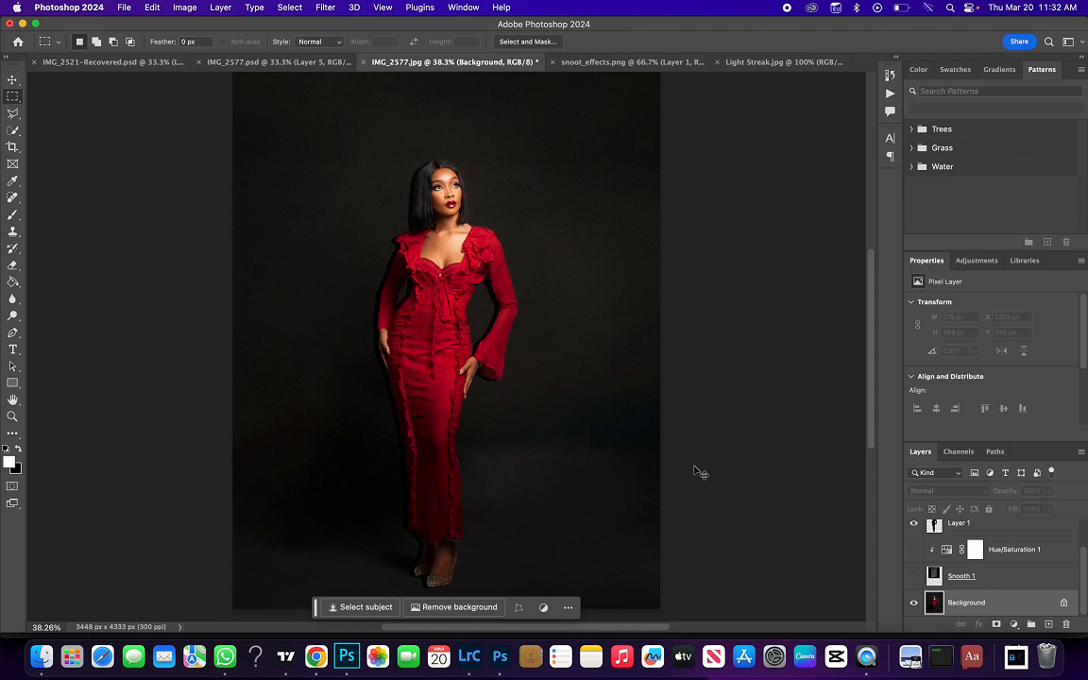
key(super+v)
key(super+t)
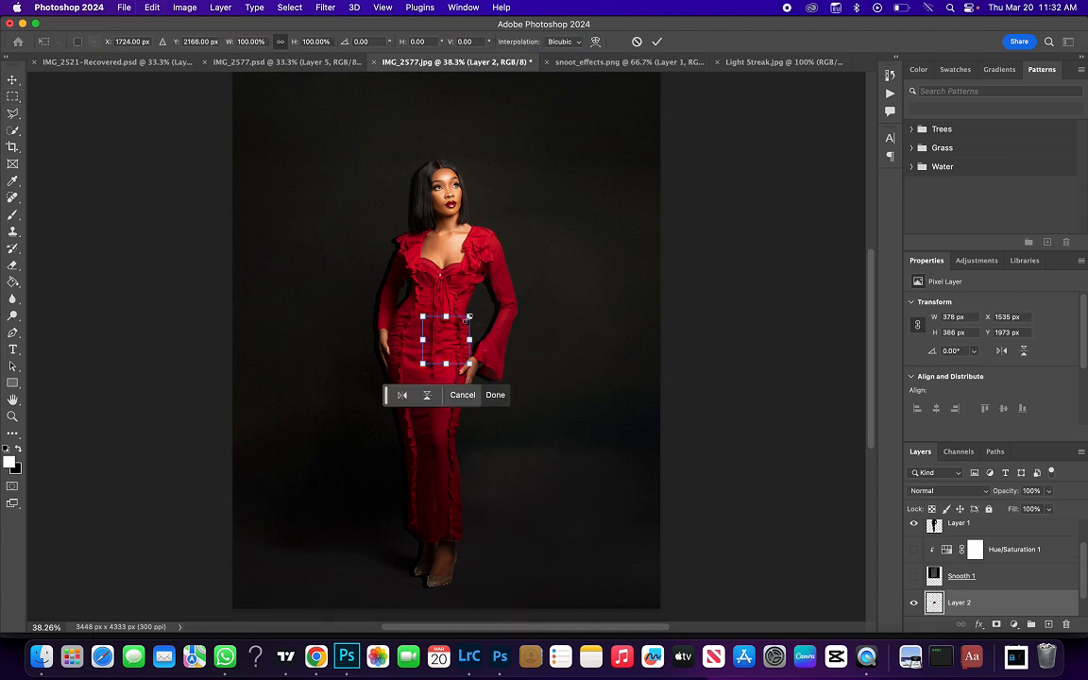
drag(468, 318, 615, 168)
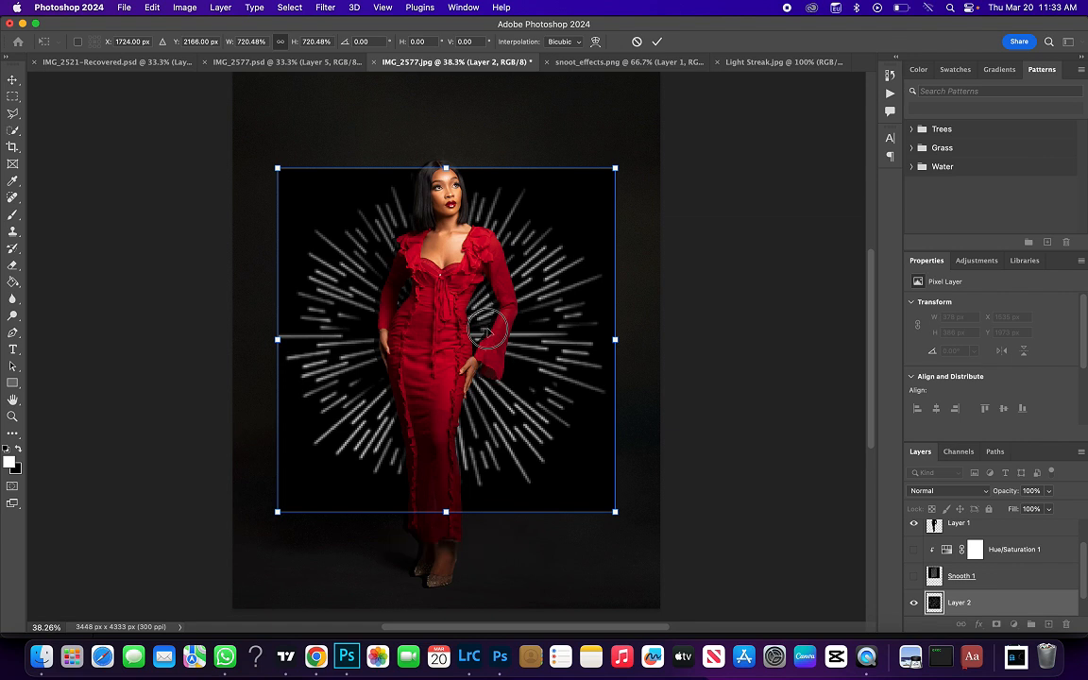
drag(490, 378, 478, 302)
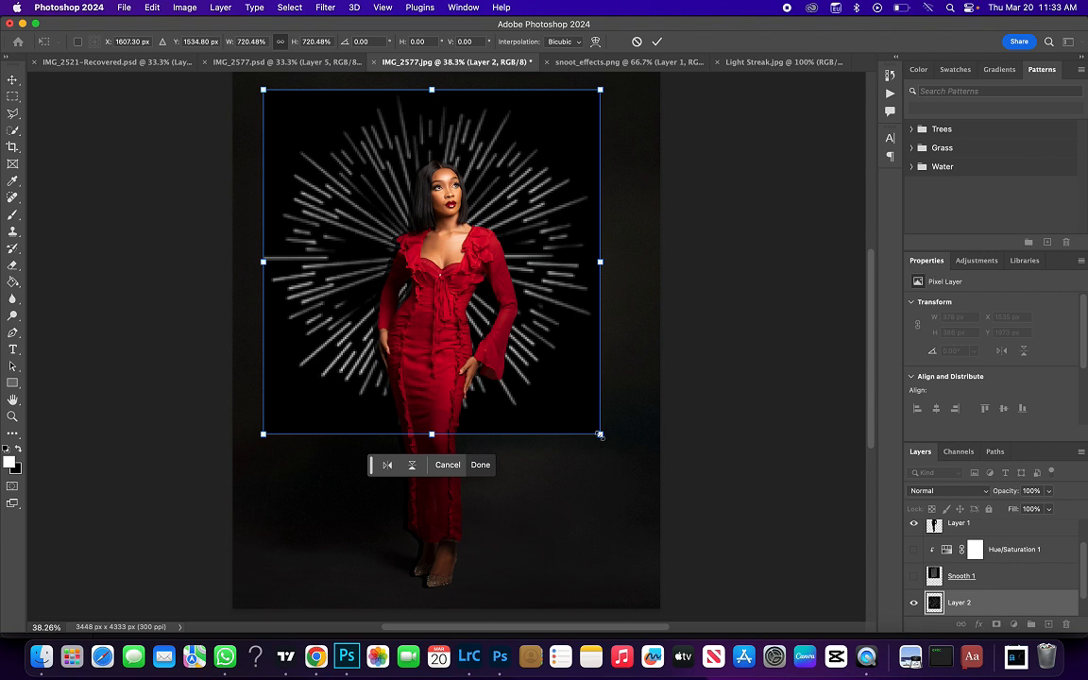
drag(599, 434, 609, 450)
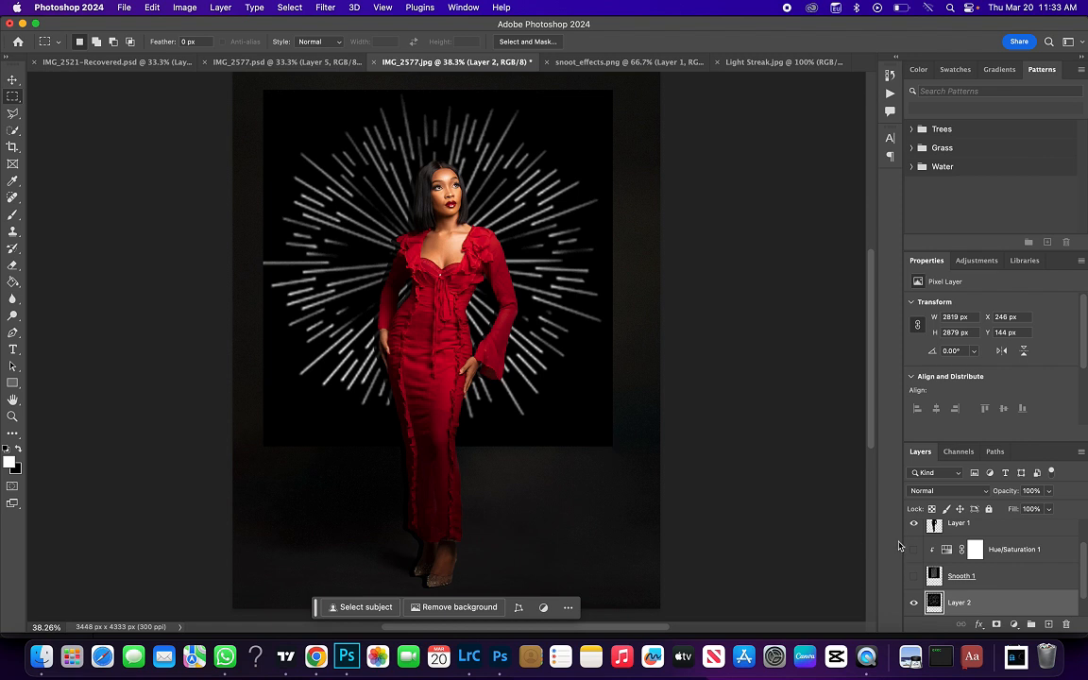
Set the starburst layer's blend mode to Screen and apply a Gaussian Blur with a radius of 8 pixels
click(926, 492)
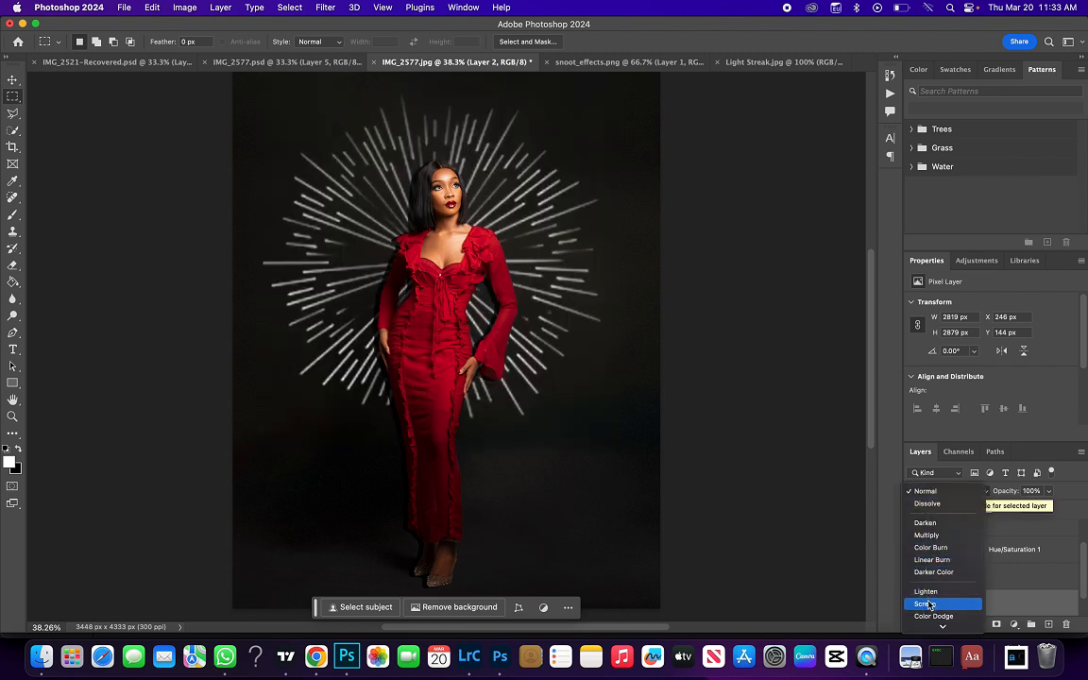
click(930, 605)
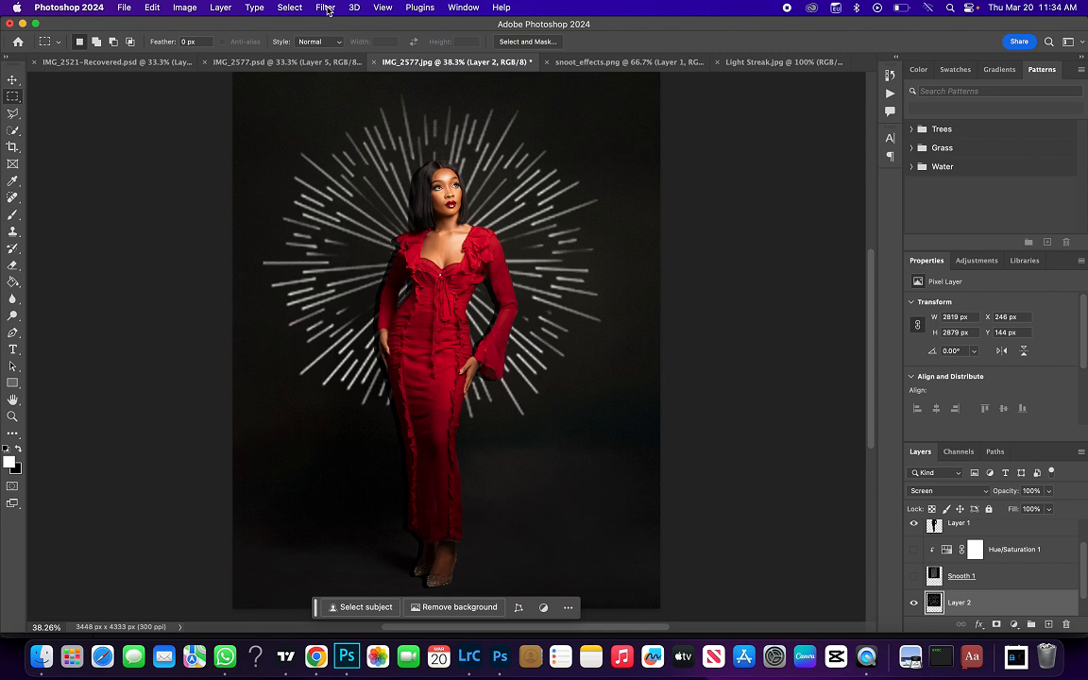
click(327, 10)
mouse_move(413, 175)
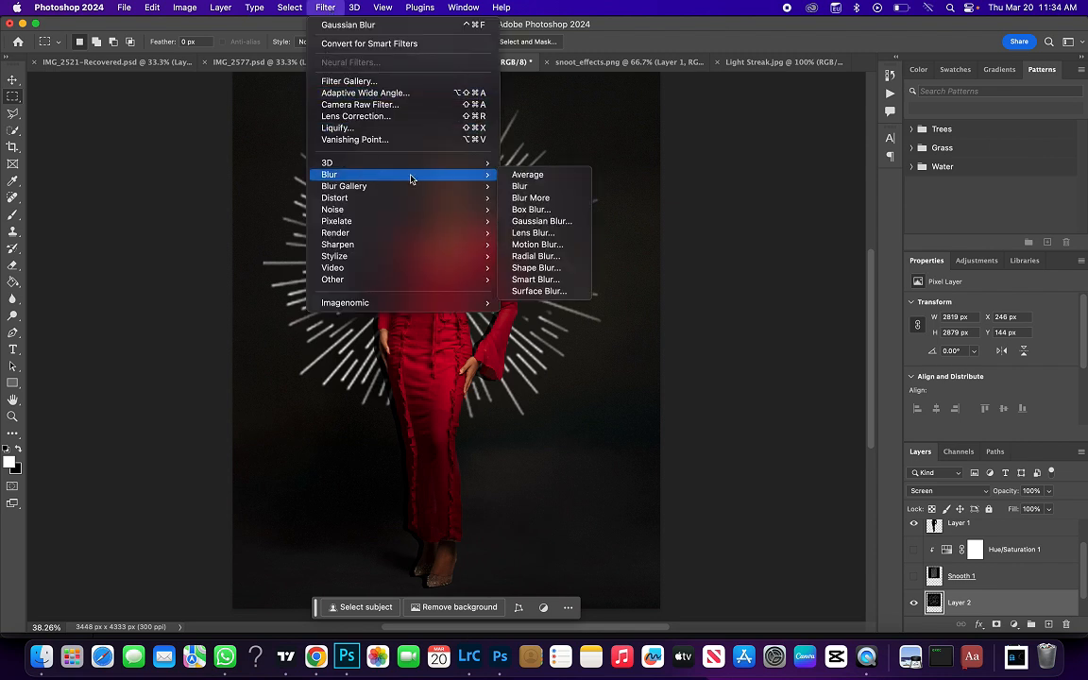
click(533, 223)
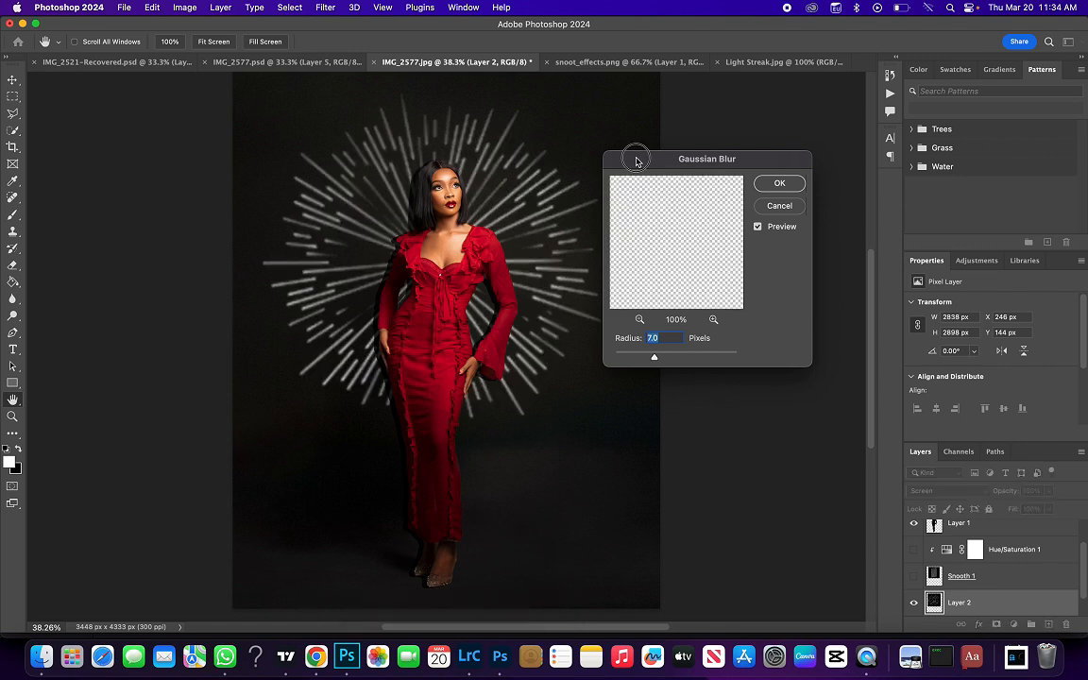
drag(635, 160, 661, 160)
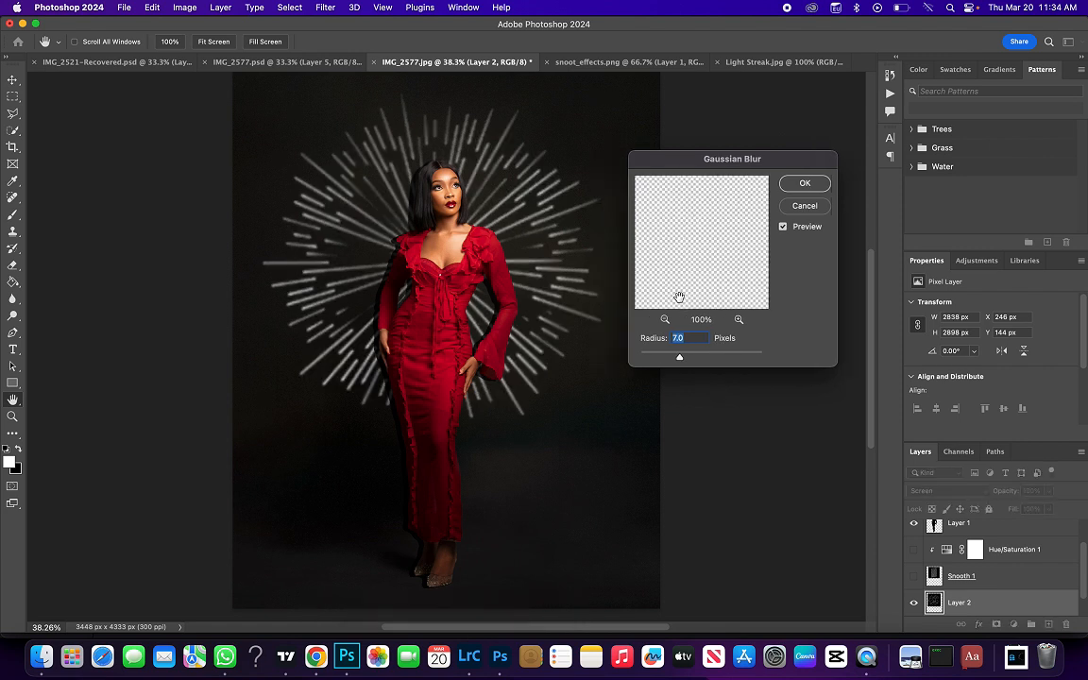
text(9)
key(BackSpace)
text(8)
key(Return)
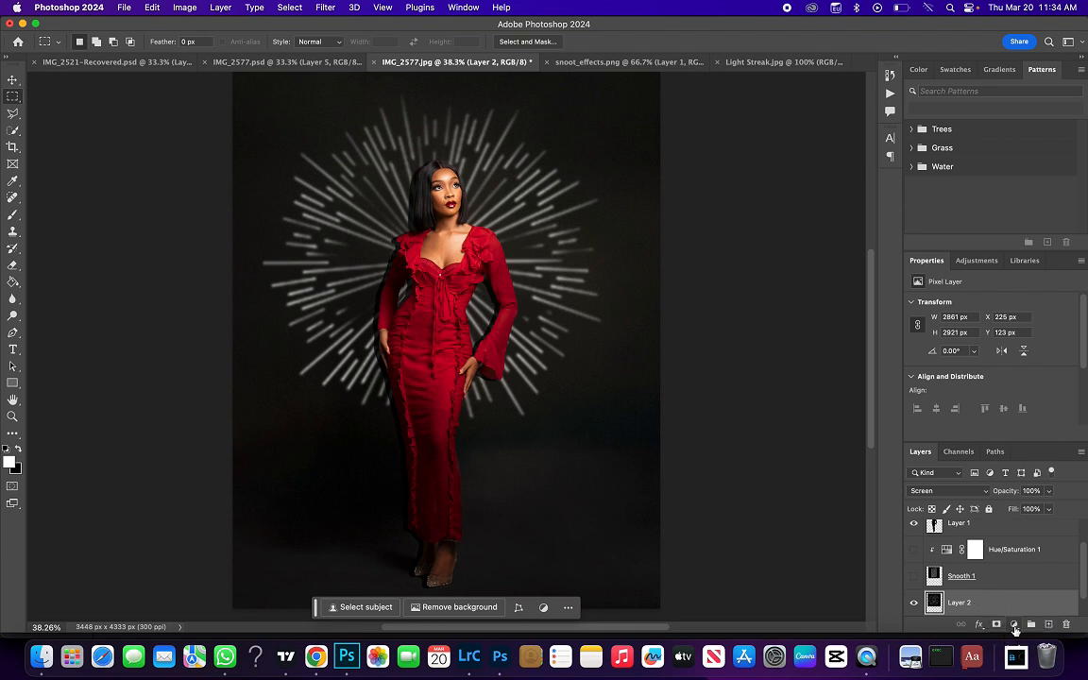
Add a Hue/Saturation adjustment layer above the starburst and clip it to that layer
click(1014, 626)
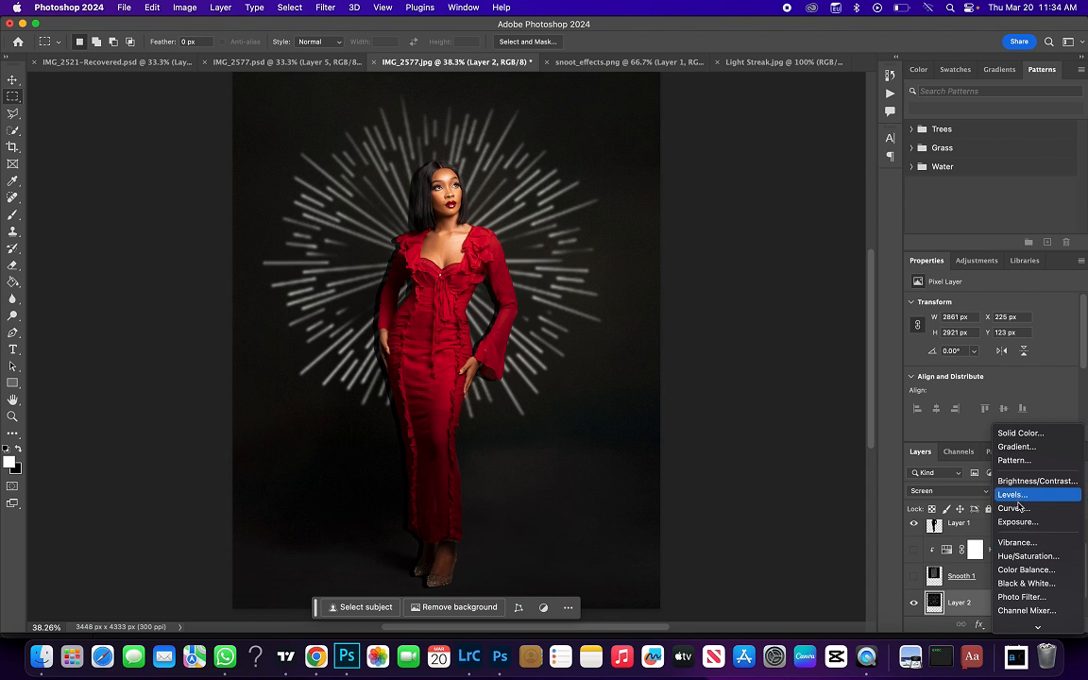
click(1024, 556)
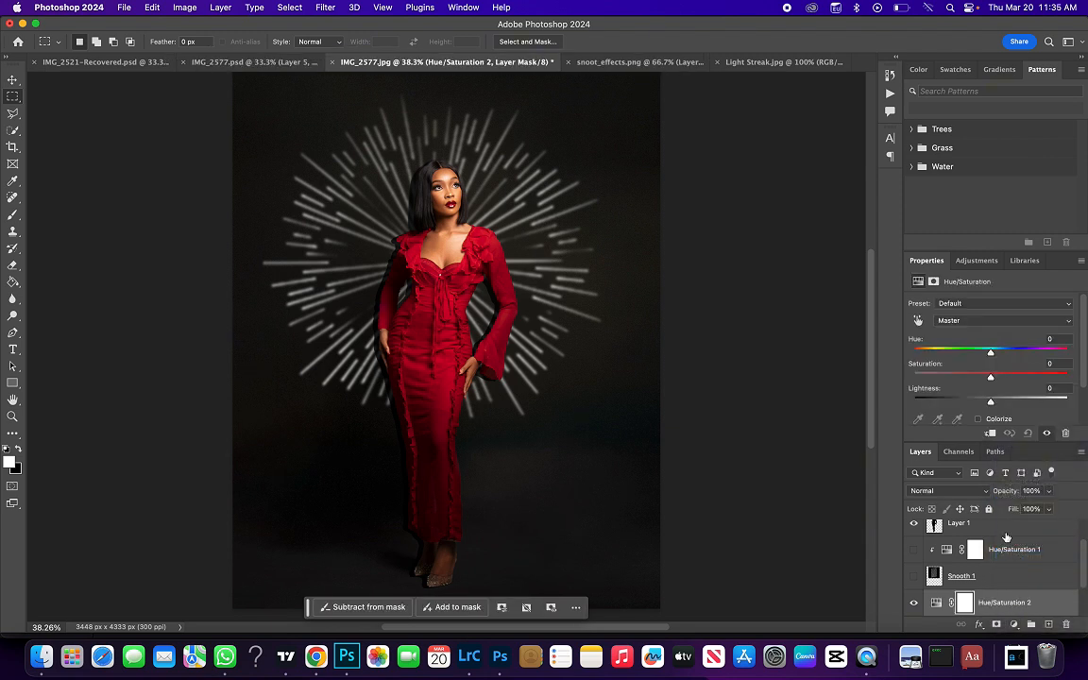
scroll(1012, 552, down, 2)
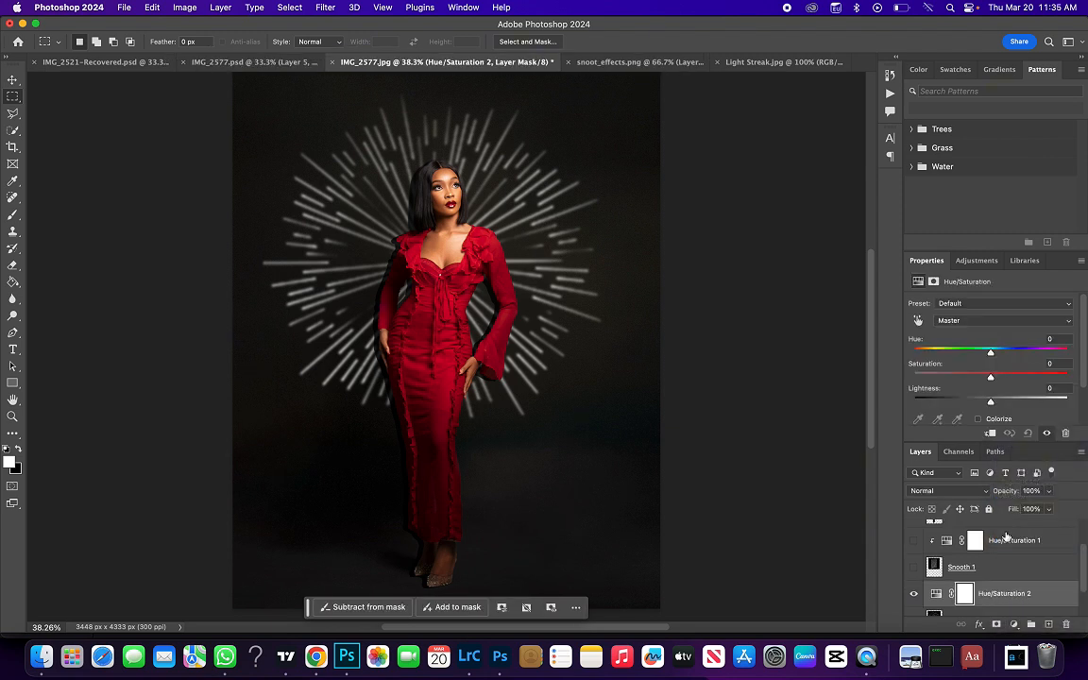
click(989, 433)
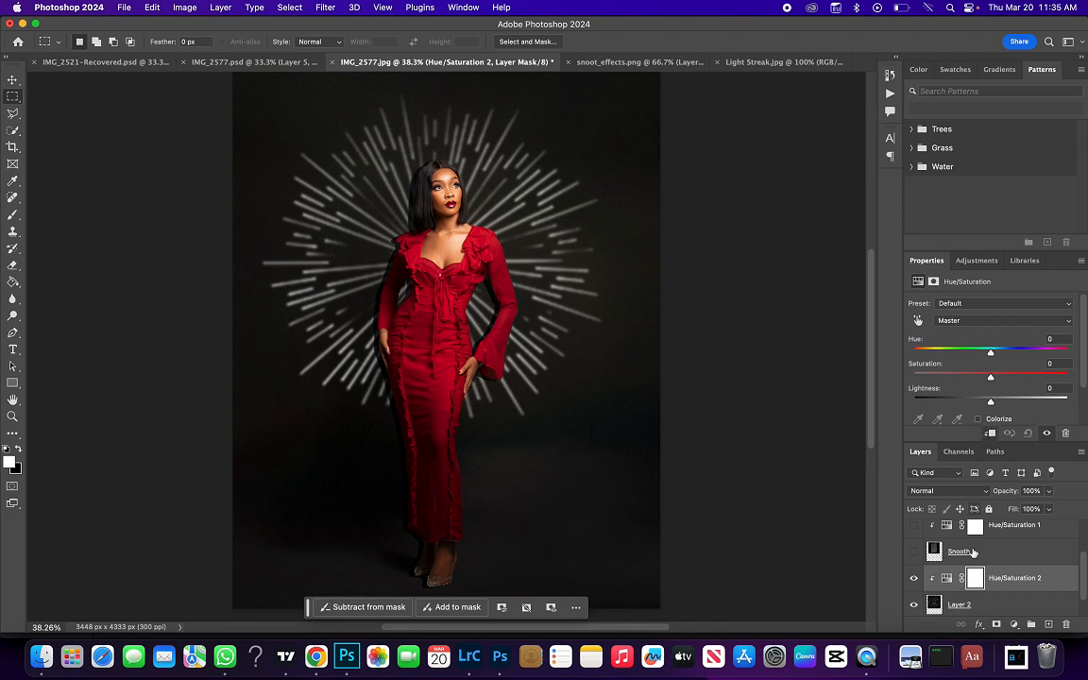
Rename the starburst layer as Snooth 2
scroll(972, 566, down, 2)
double_click(957, 577)
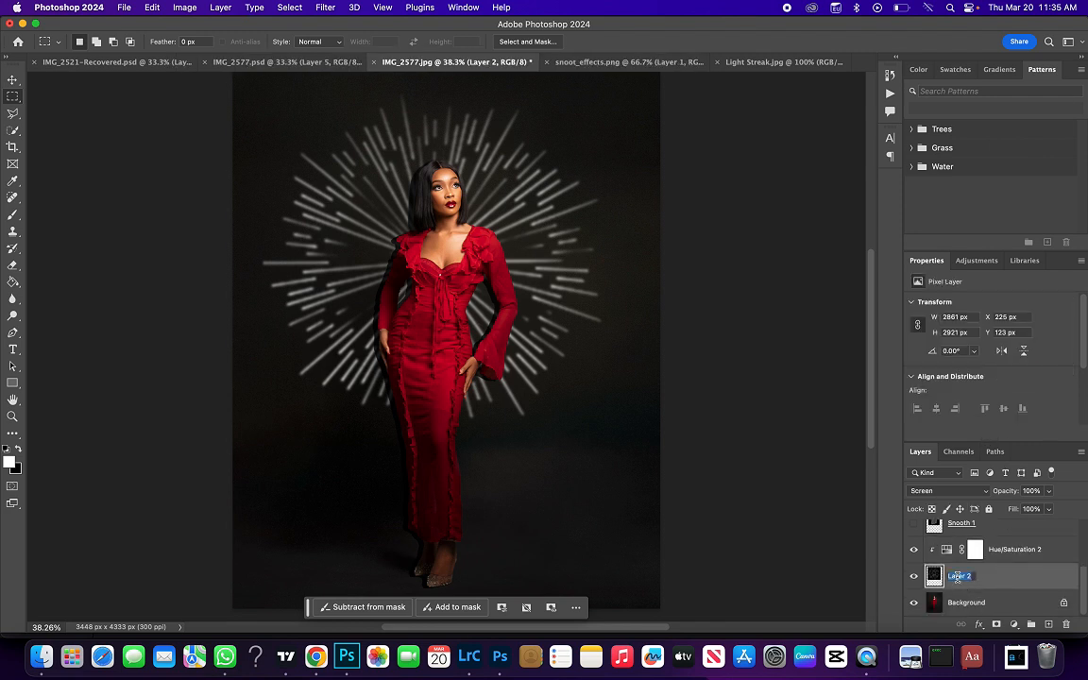
text(S)
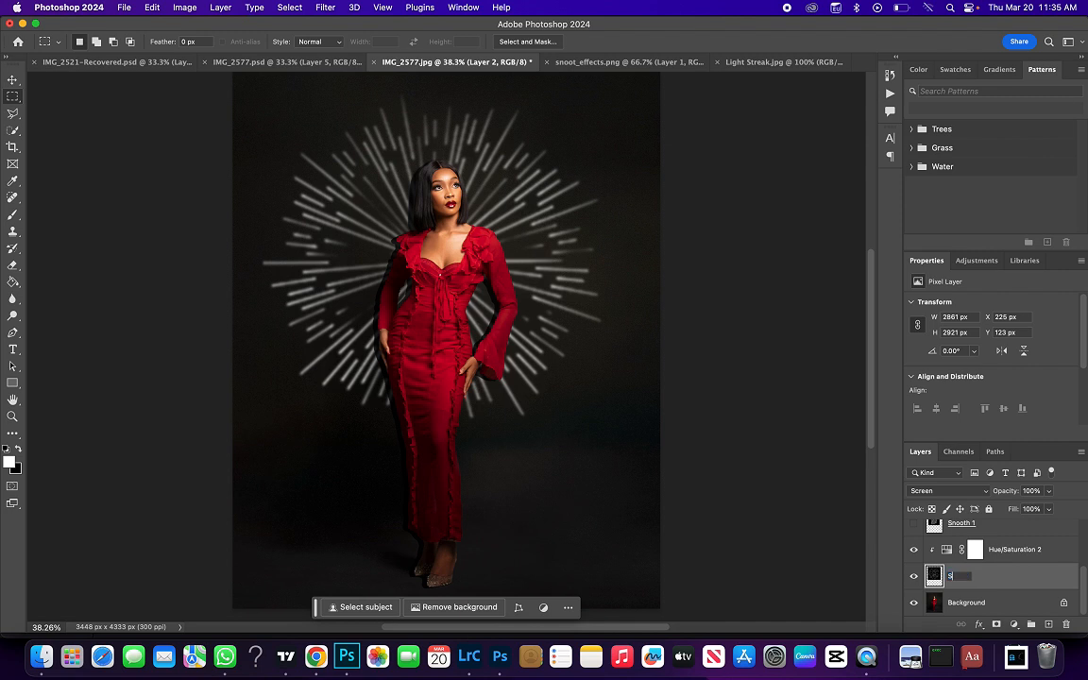
text(nooth 2)
key(Return)
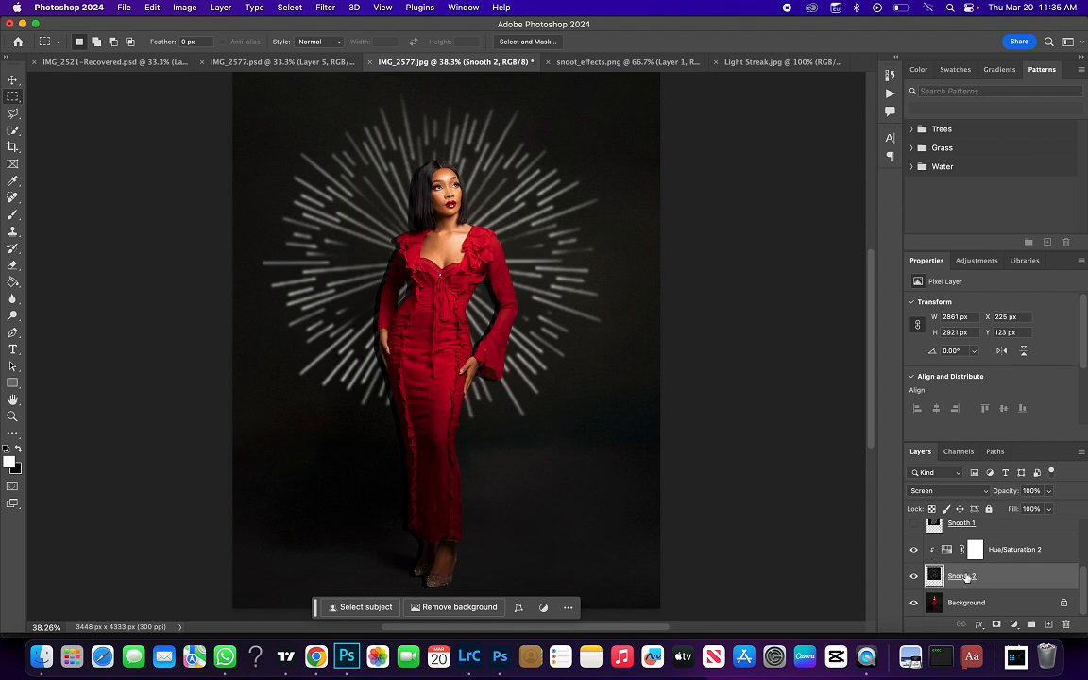
Colorize the starburst light with Hue 35 and Saturation 25, and hide Snooth 2 together with its Hue/Saturation adjustment
click(1008, 546)
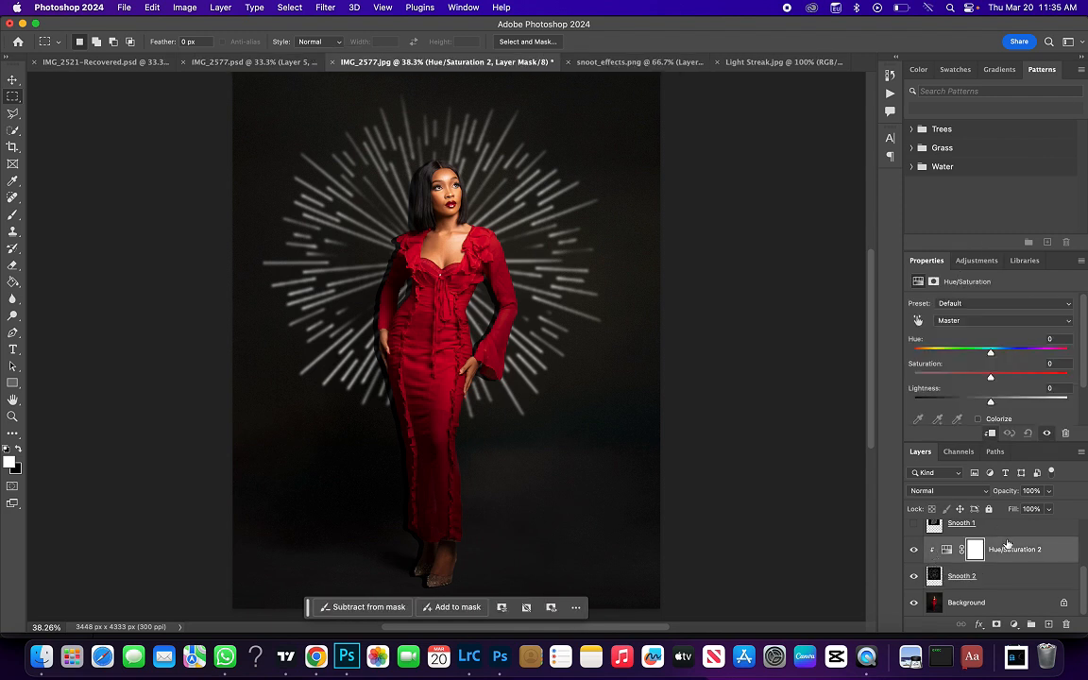
click(978, 418)
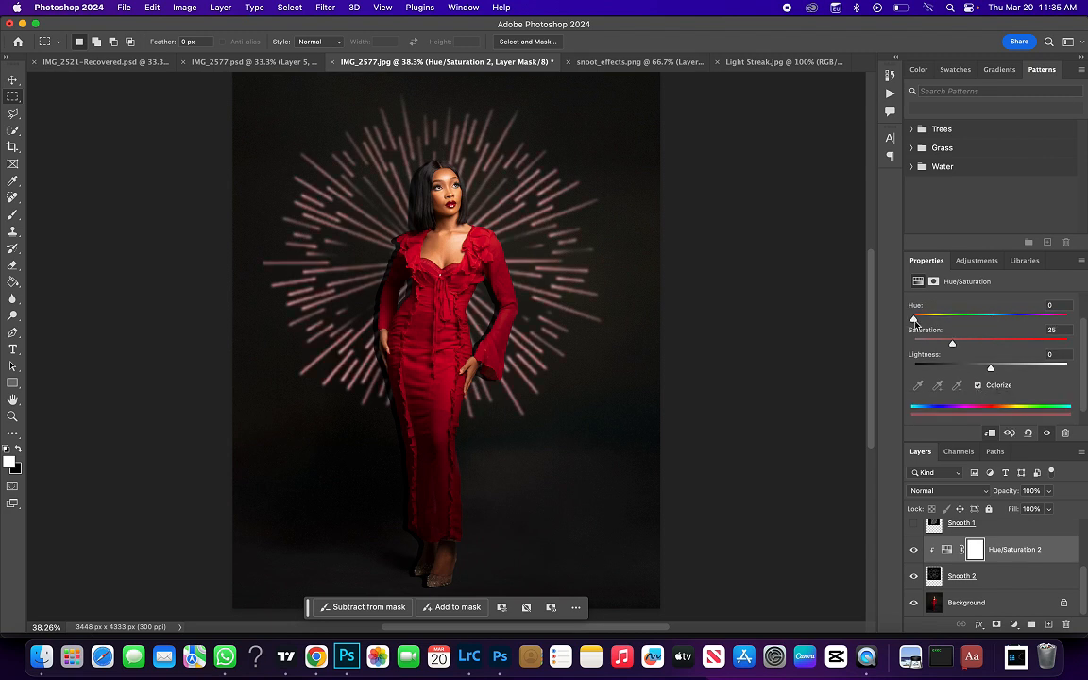
mouse_move(914, 321)
mouse_down()
mouse_move(1057, 316)
mouse_move(931, 320)
mouse_up()
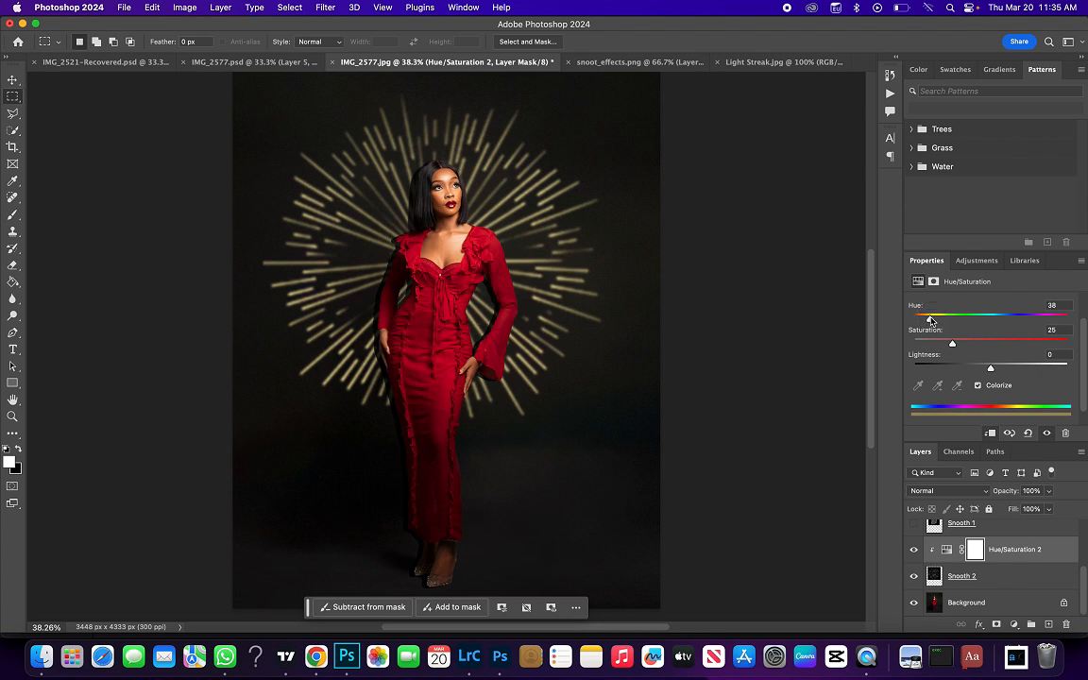
drag(931, 320, 928, 320)
click(913, 549)
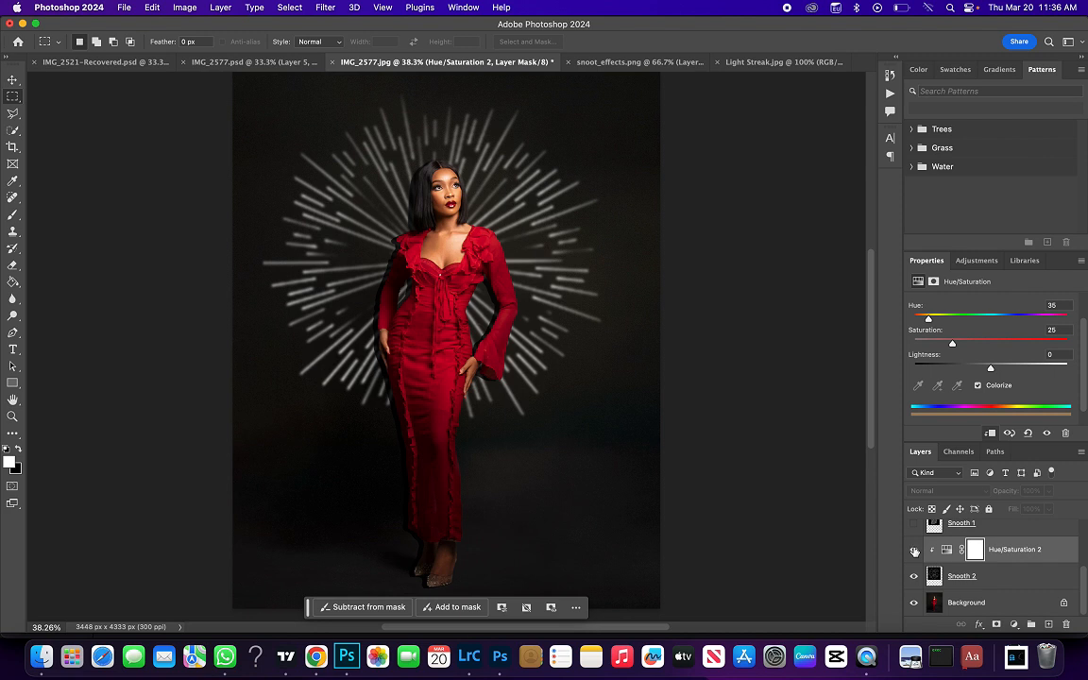
click(914, 550)
alt+click(913, 601)
click(965, 606)
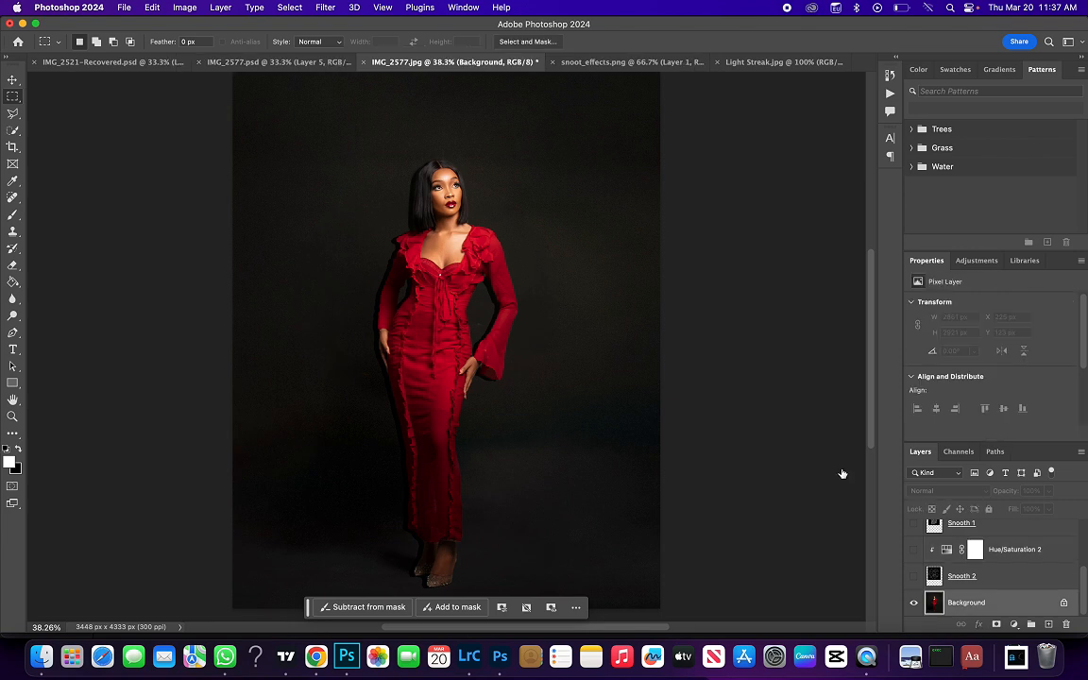
In snoot_effects.png, clear the old selection and copy the squiggly-lines tile, framed at about 374 by 373 px
click(617, 62)
click(561, 119)
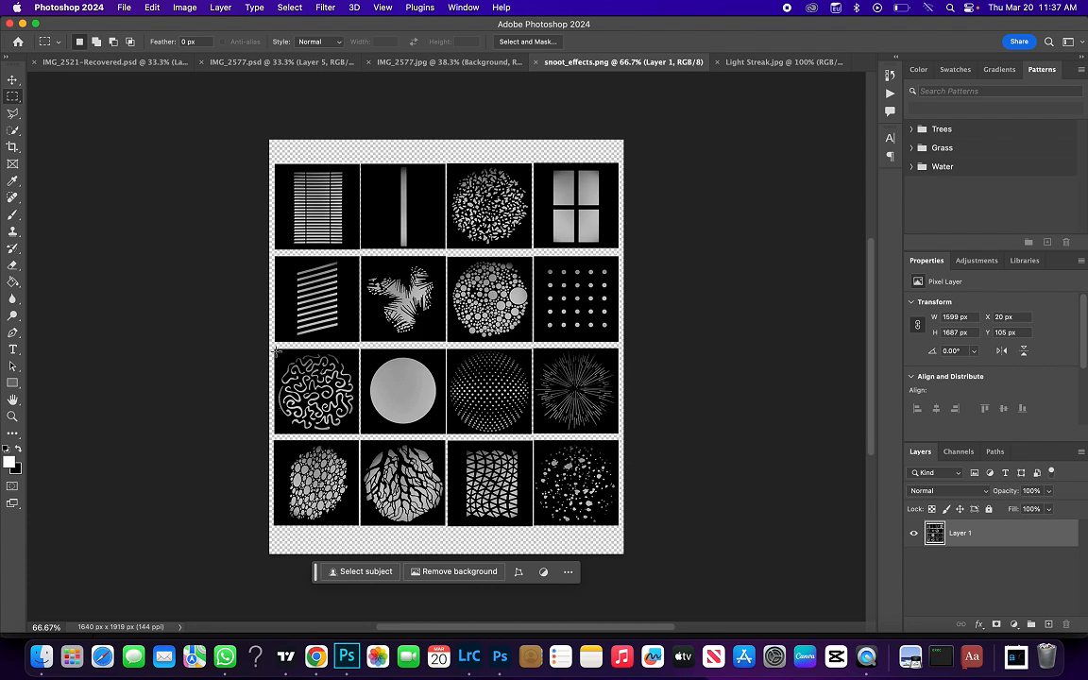
drag(274, 348, 358, 433)
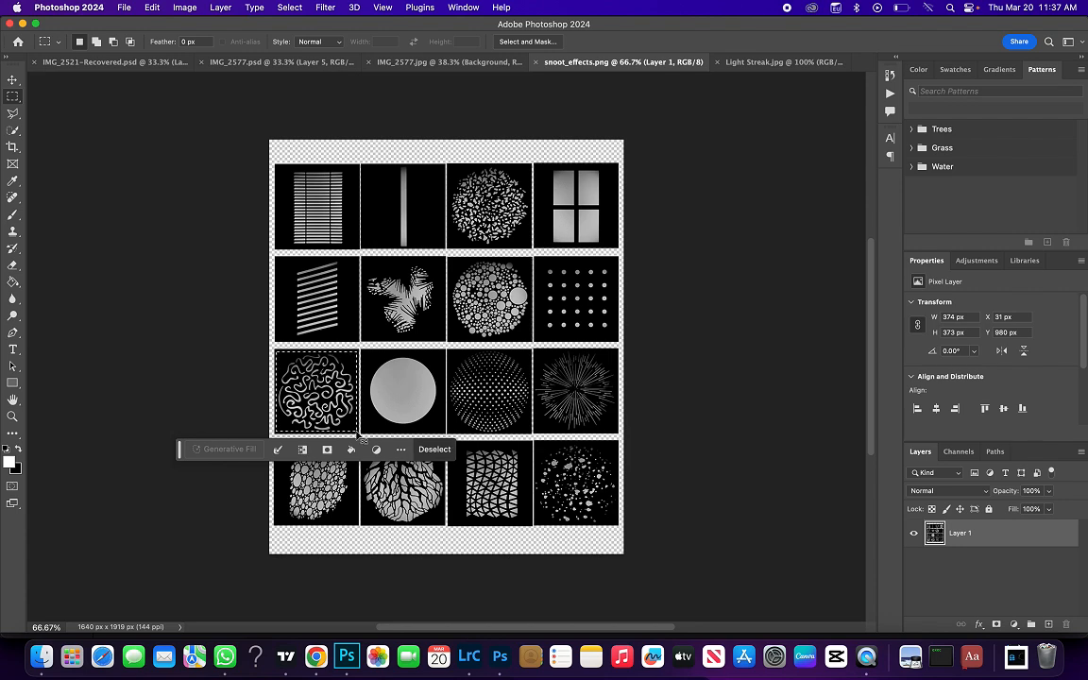
Paste the squiggle pattern directly above Background in IMG_2577.jpg and enlarge it to about 2617 by 2610 px behind the woman's upper body
click(418, 61)
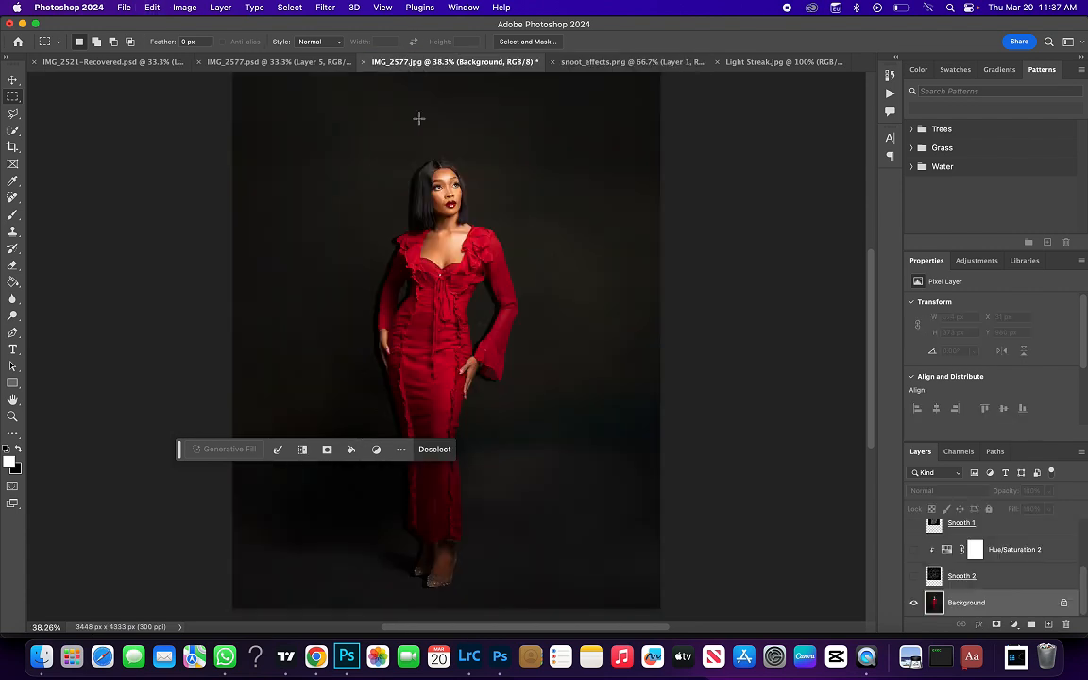
key(super+v)
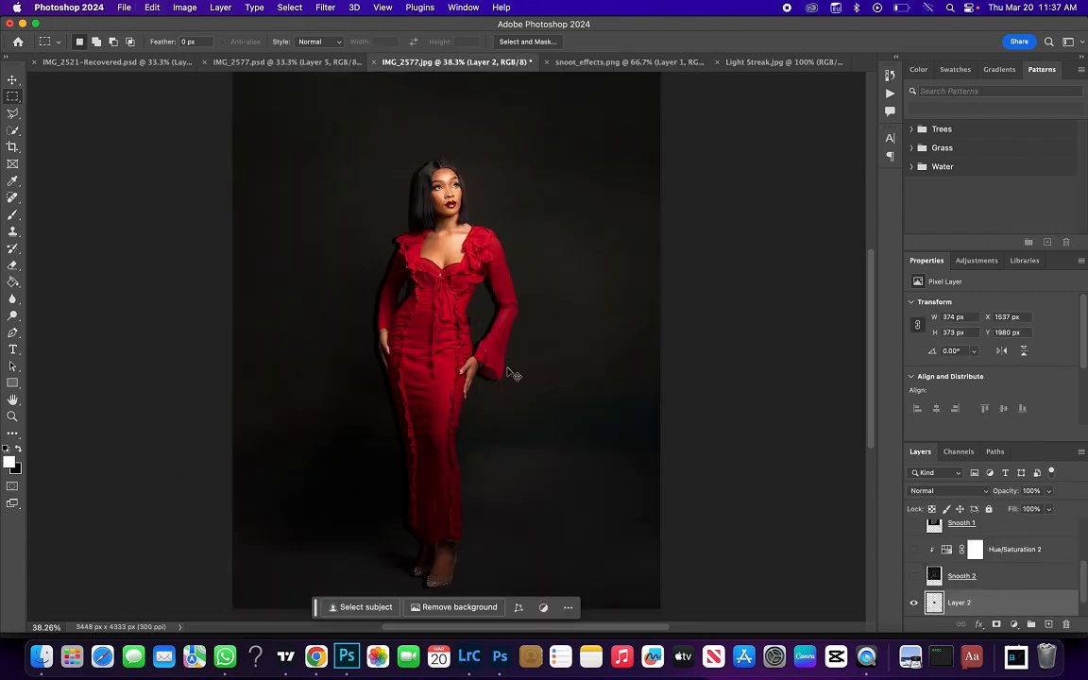
key(super+t)
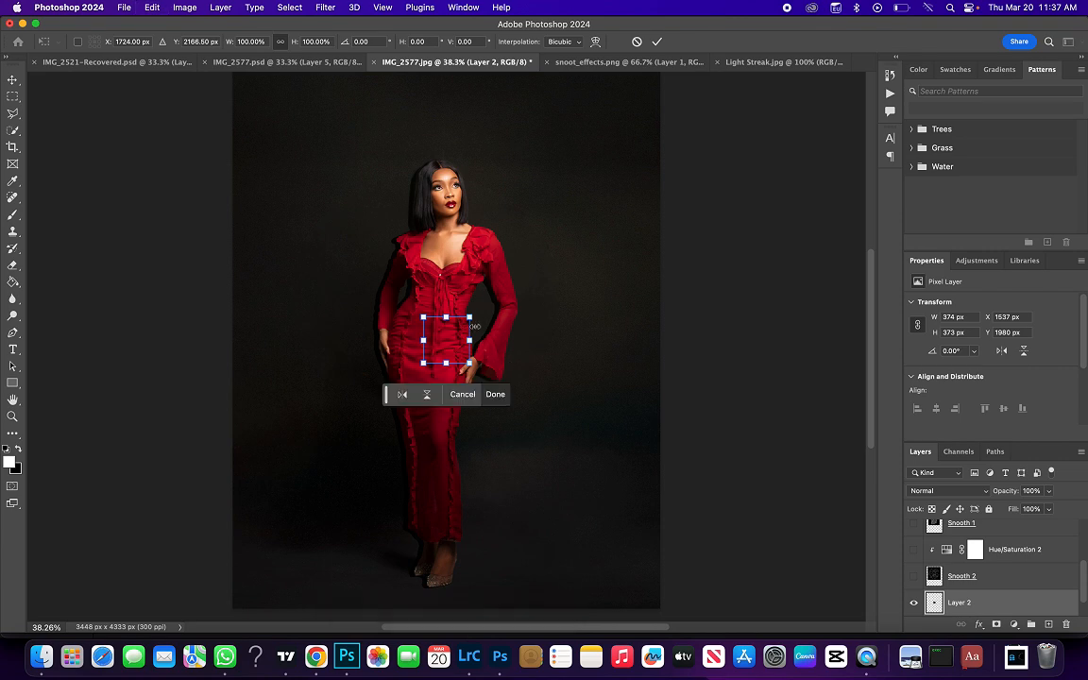
drag(469, 319, 614, 186)
drag(528, 325, 511, 238)
key(Return)
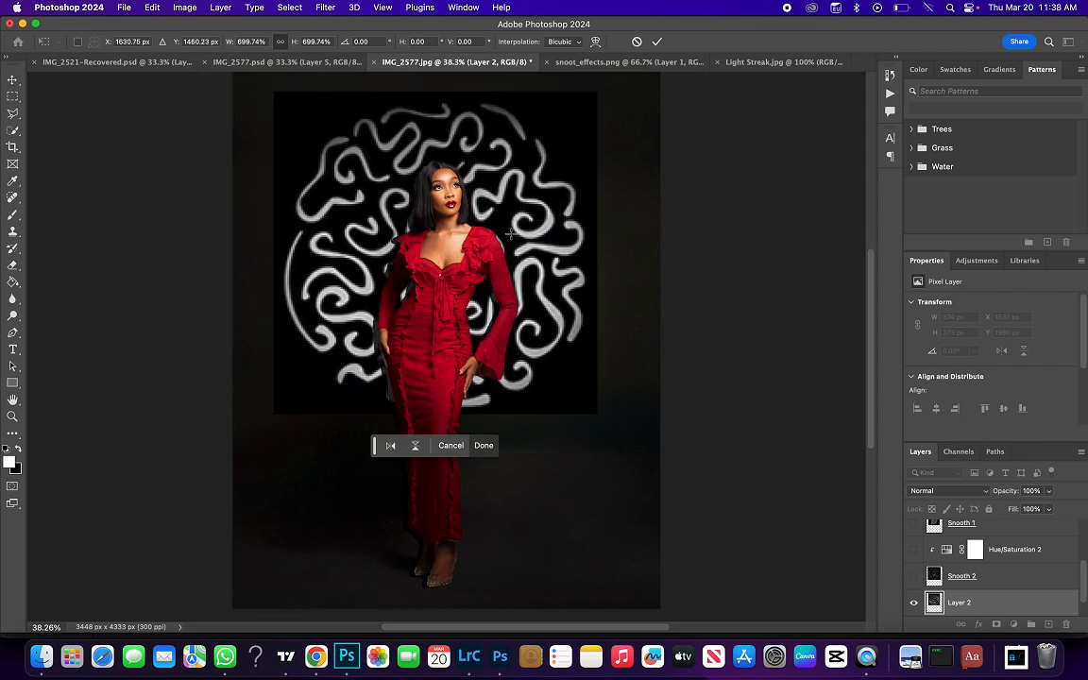
Set the squiggle layer's blend mode to Screen and rename it as Snooth 3
key(m)
click(940, 492)
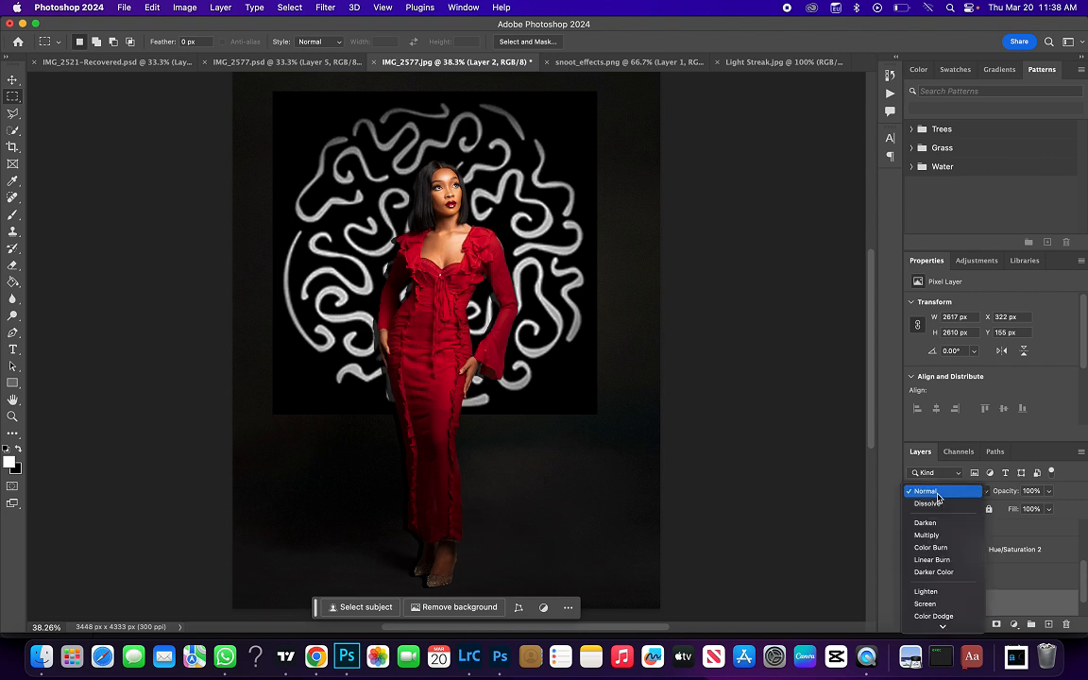
click(931, 605)
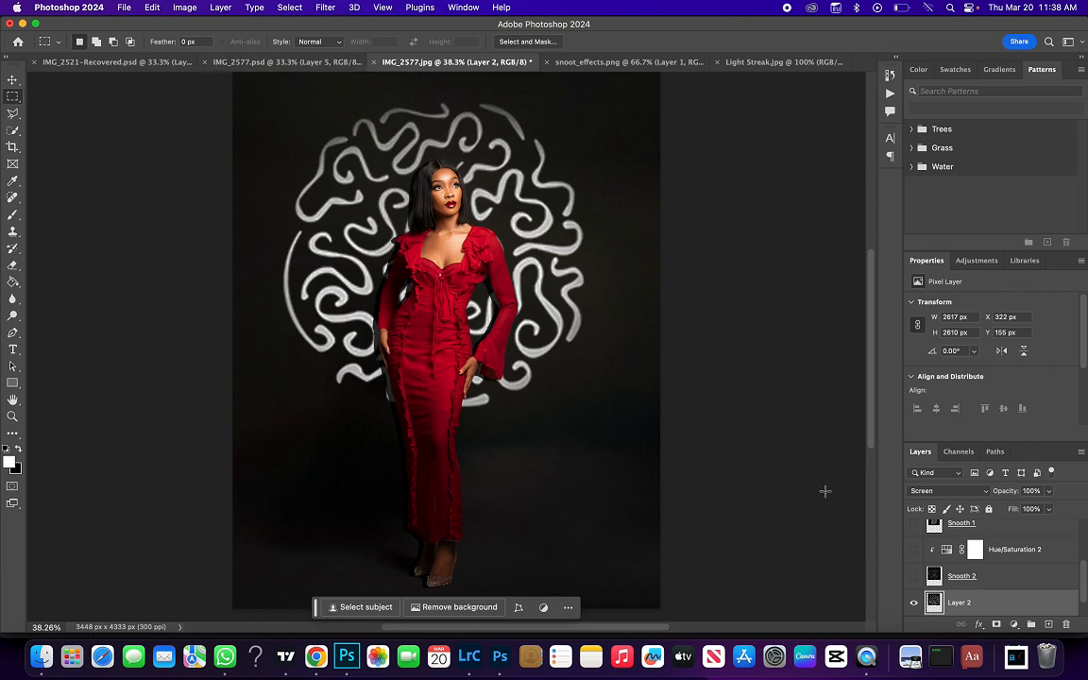
double_click(958, 602)
text(Sn)
text(ooth 3)
key(Return)
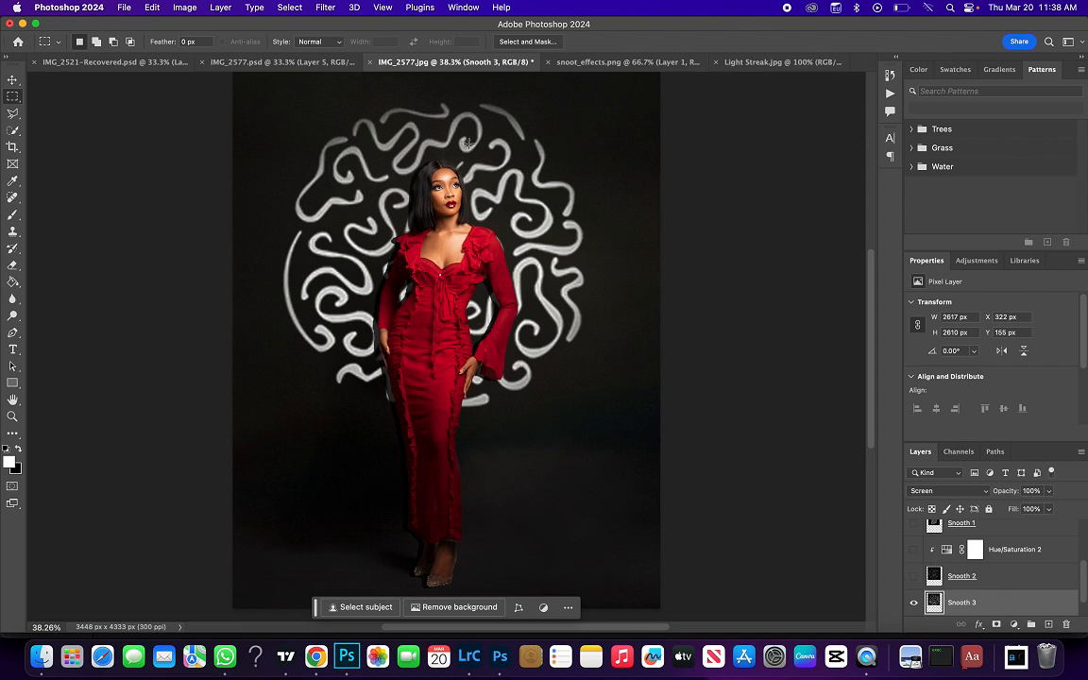
Soften the squiggle light on Snooth 3 with a Gaussian Blur of 8.0 pixels radius
click(324, 7)
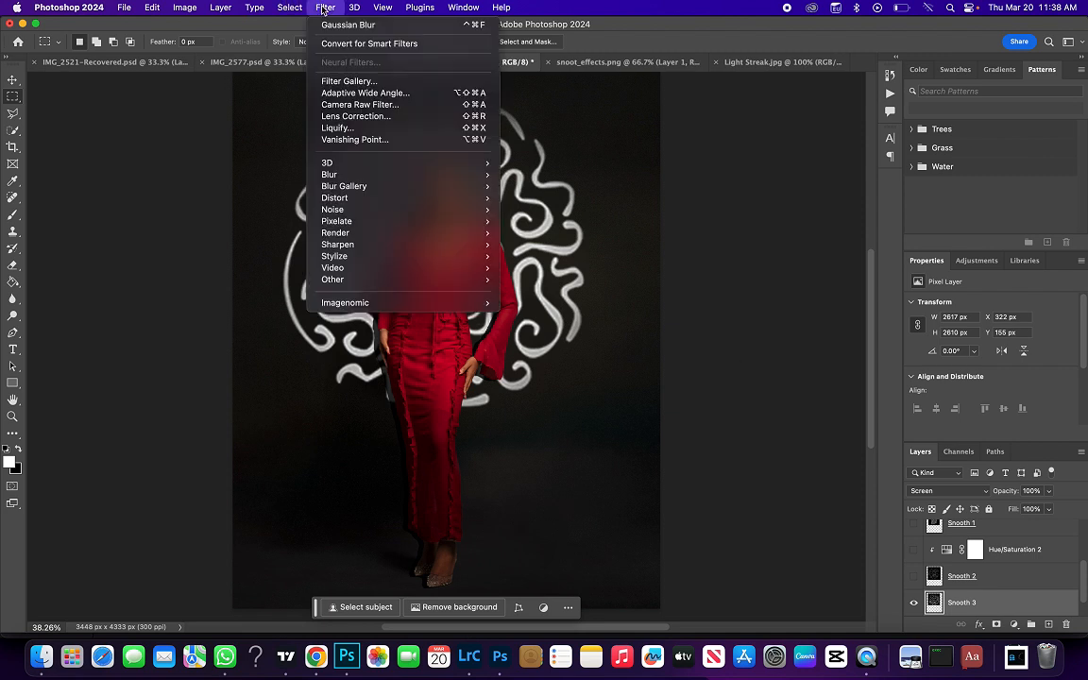
mouse_move(444, 175)
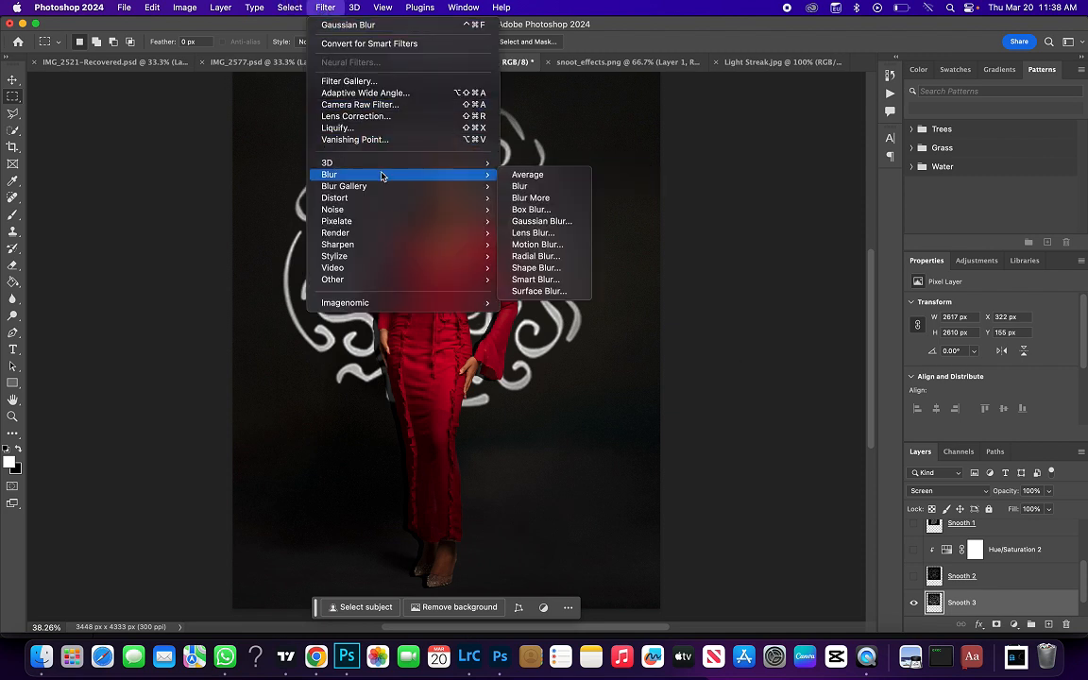
click(529, 221)
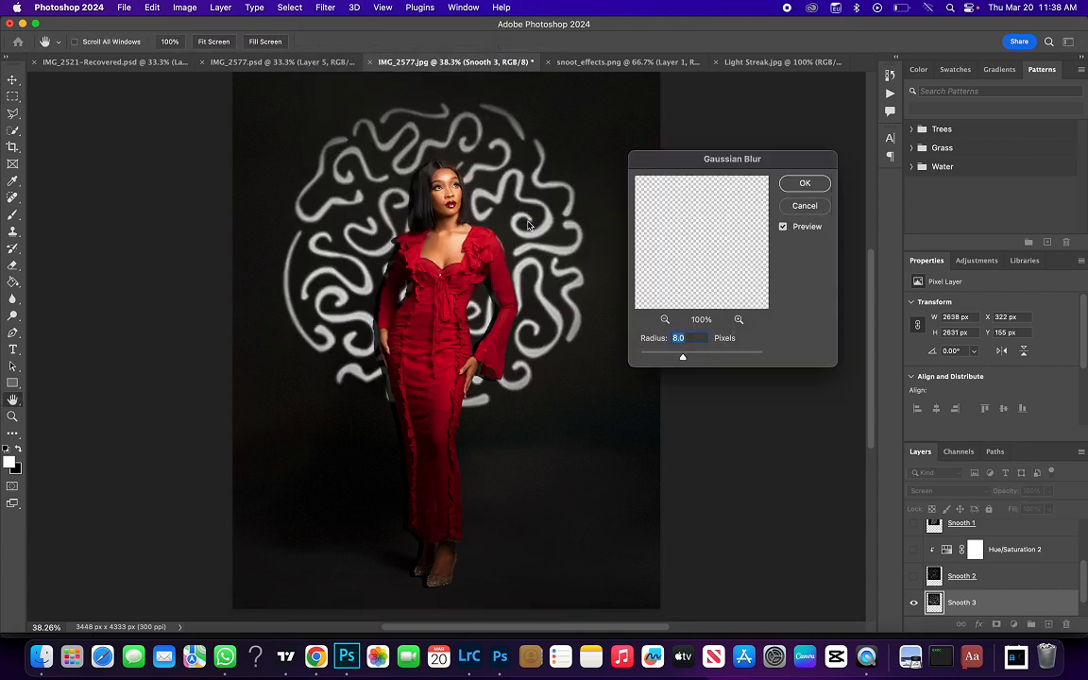
click(795, 188)
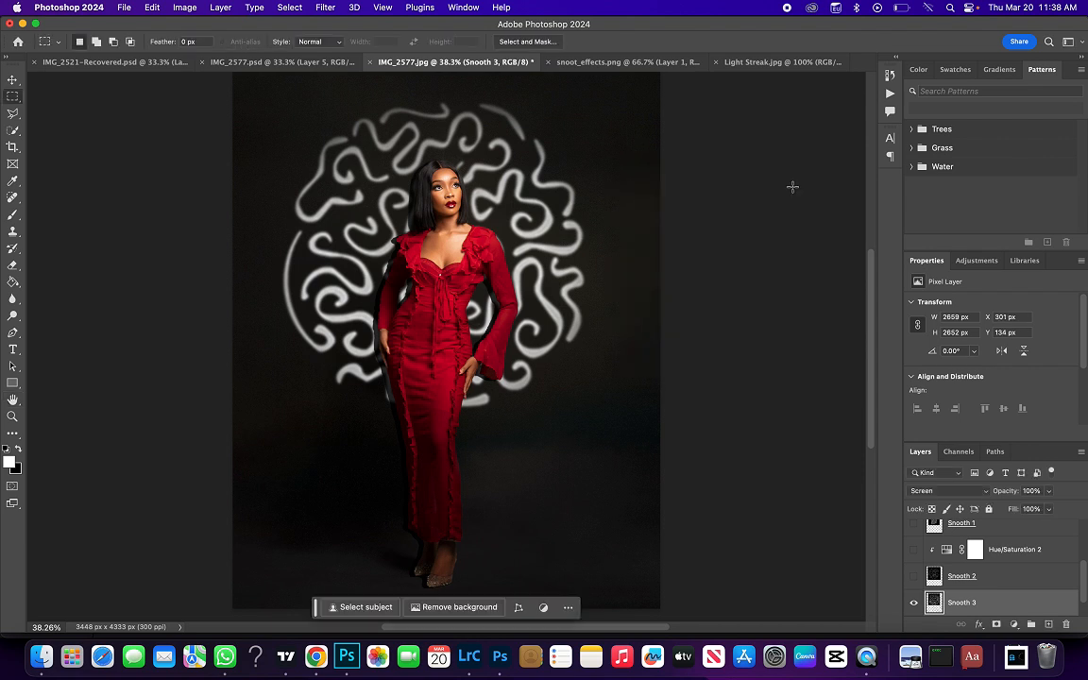
Add a Hue/Saturation adjustment clipped to Snooth 3 and colorize the squiggles a warm golden hue with Saturation 25
click(1014, 624)
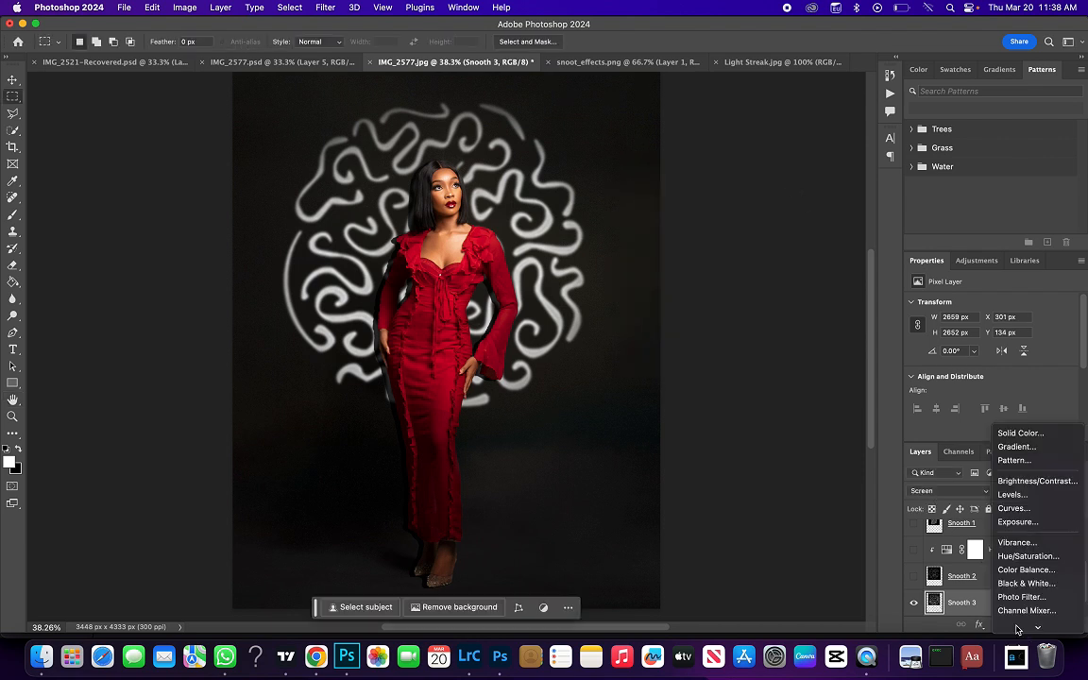
click(1024, 556)
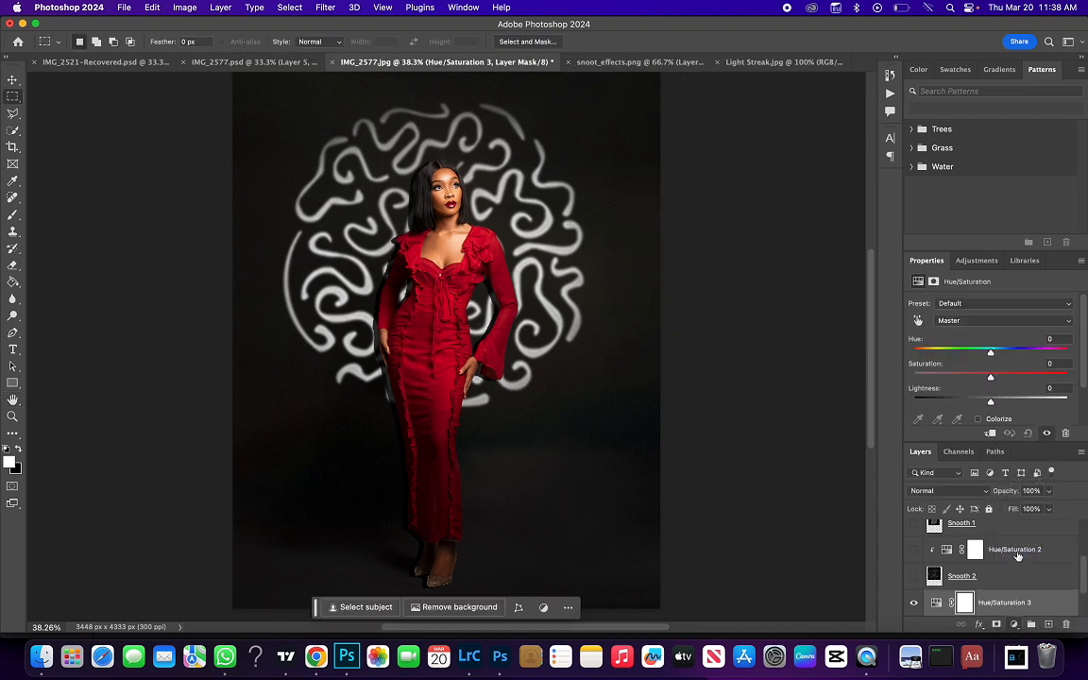
click(978, 419)
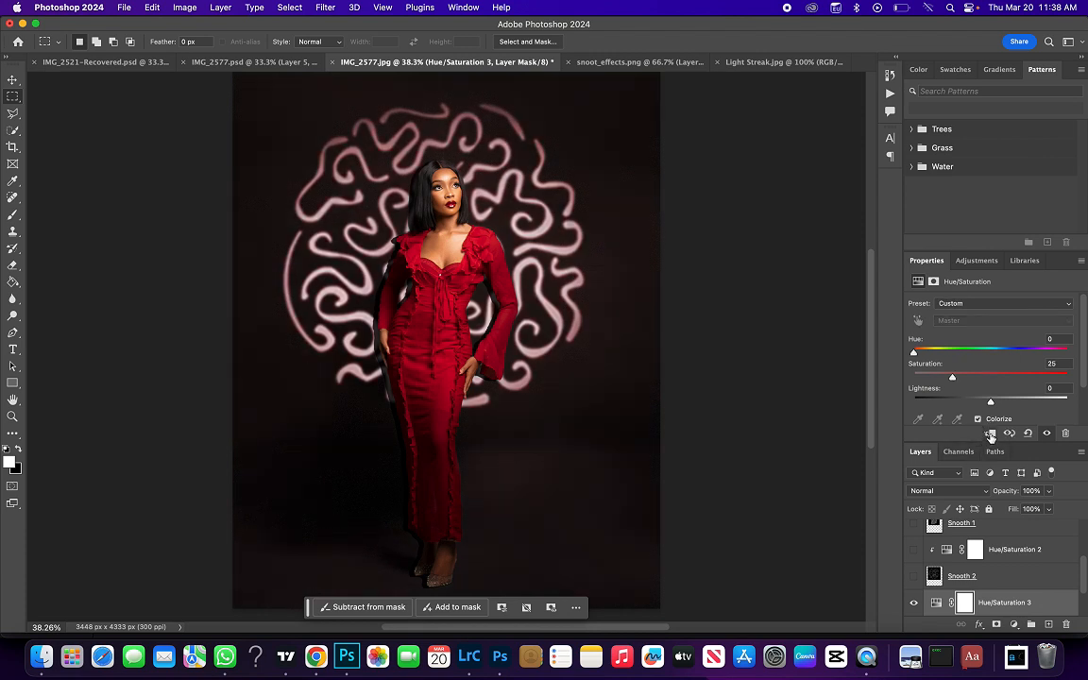
scroll(992, 566, down, 2)
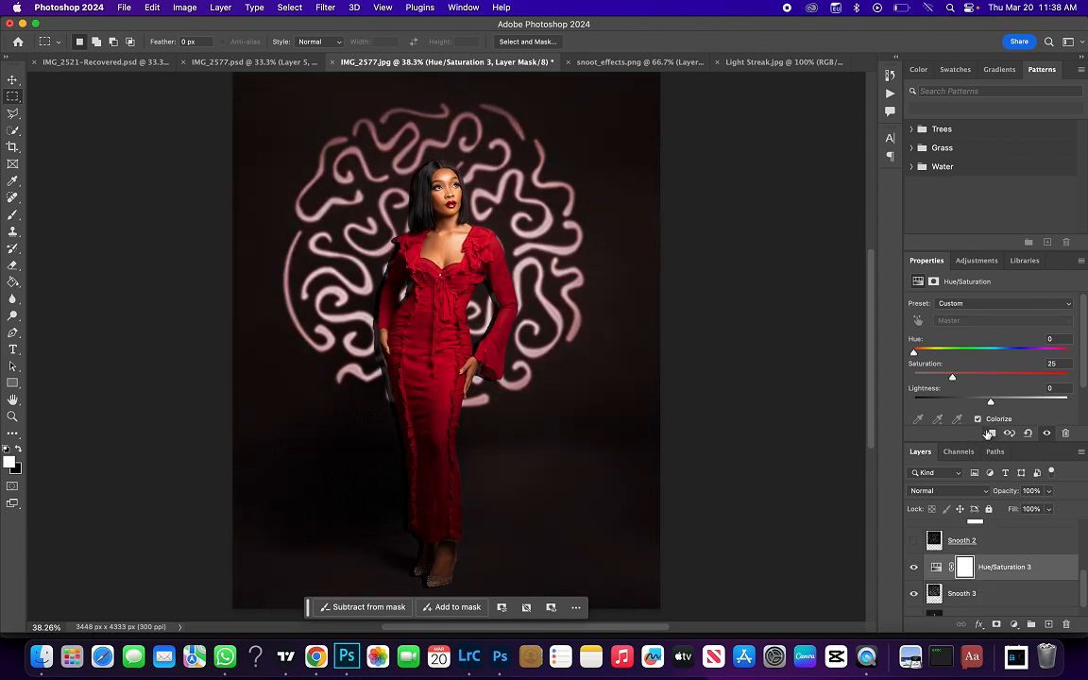
click(990, 433)
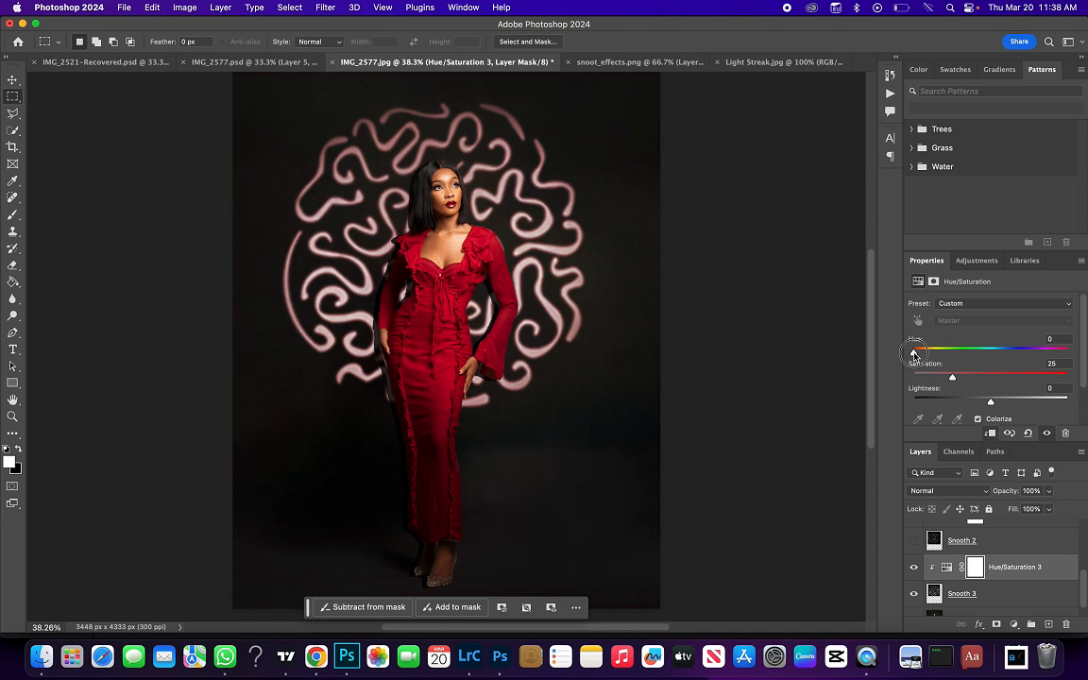
drag(913, 354, 926, 354)
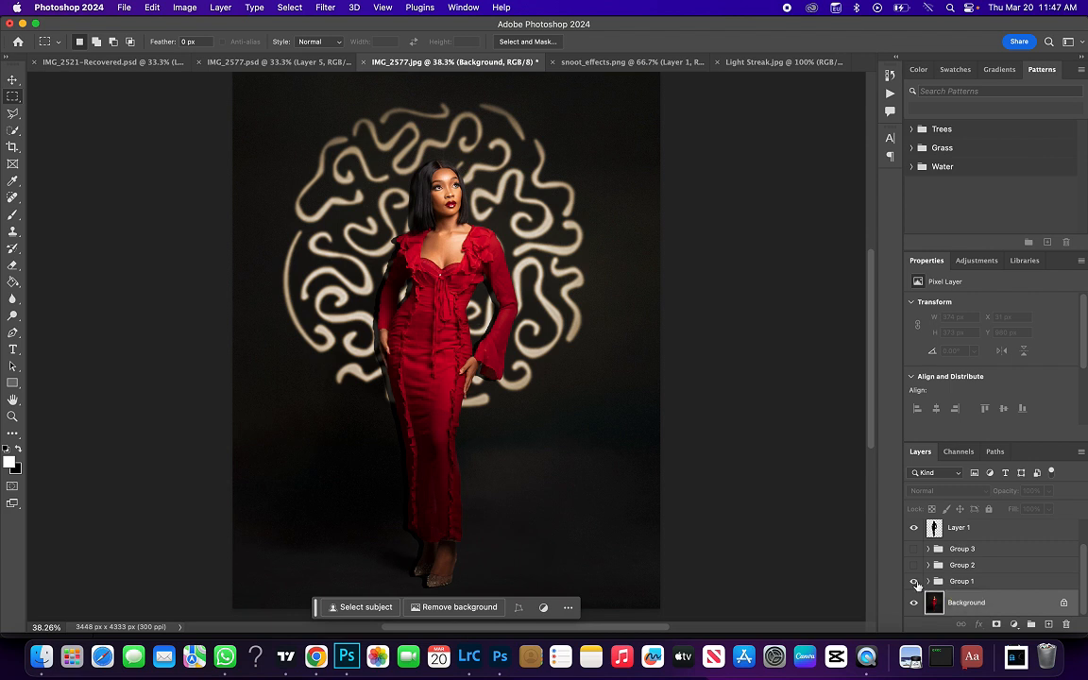
Hide Group 1 in IMG_2577.jpg and copy the entire image in Light Streak.jpg
click(914, 581)
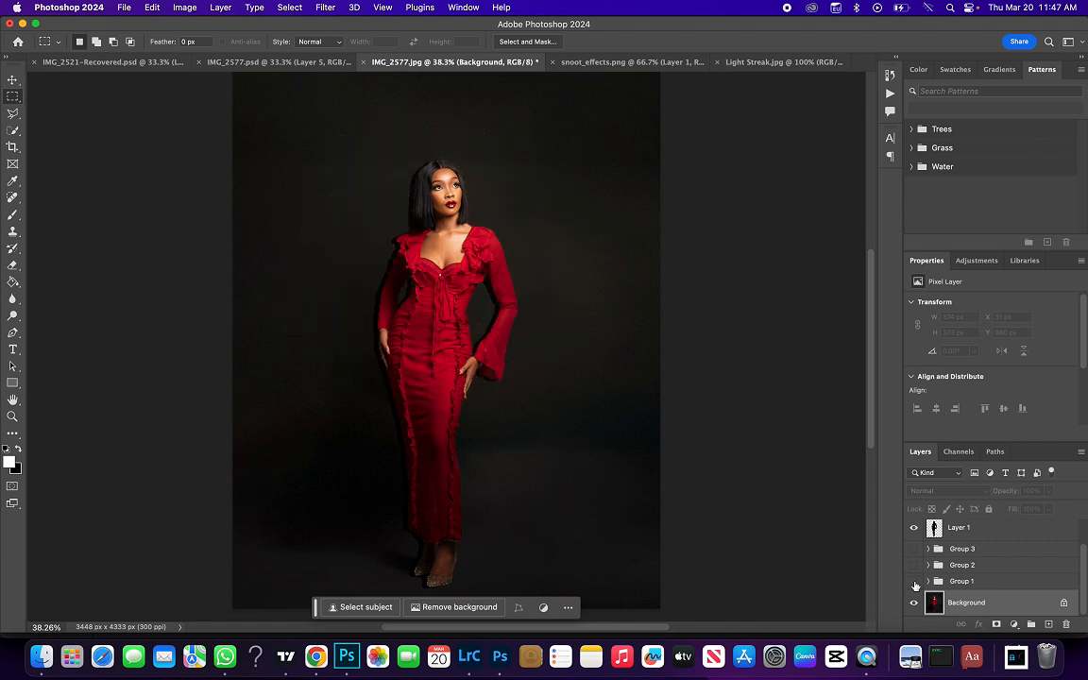
click(765, 62)
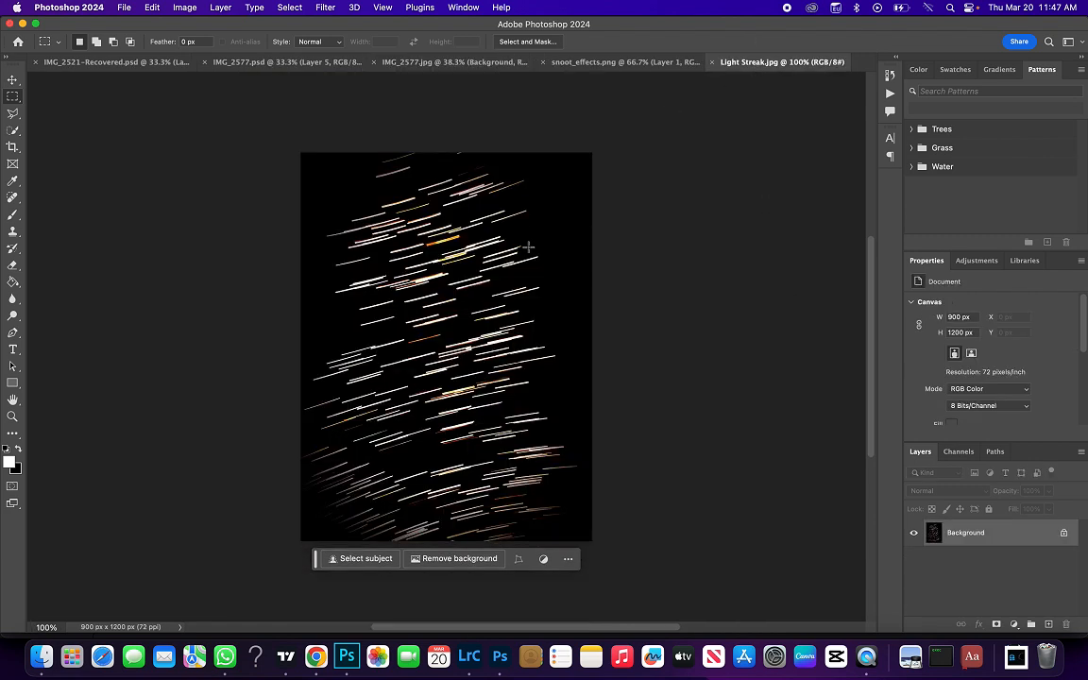
click(274, 132)
drag(274, 132, 742, 594)
key(super+c)
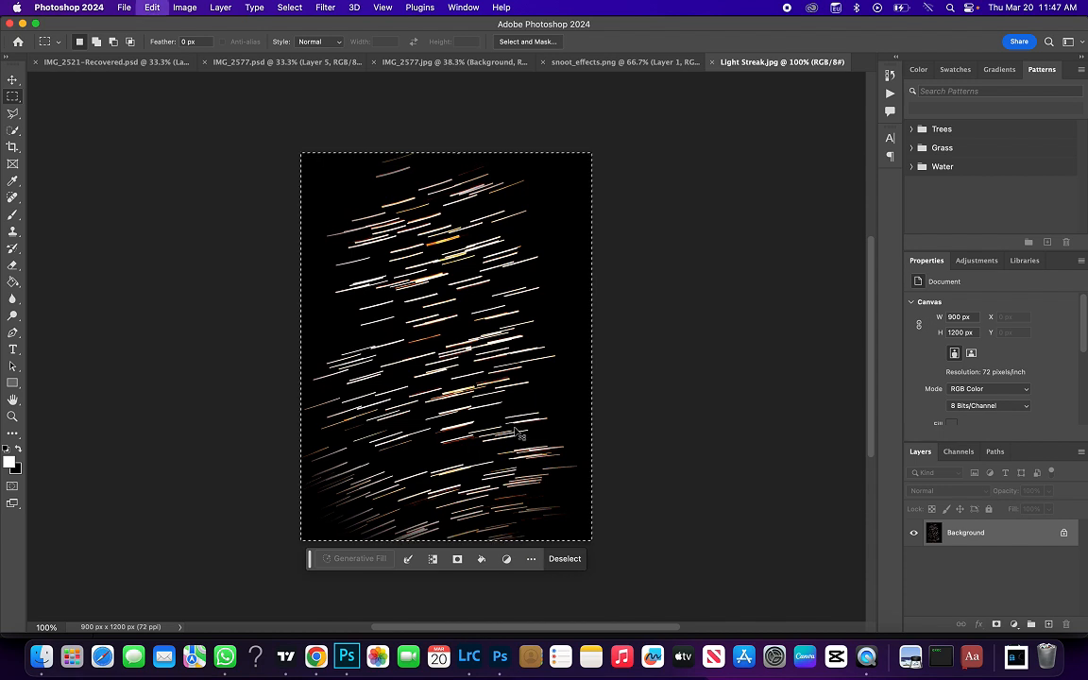
Paste the light streaks directly above Background in IMG_2577.jpg and enlarge them to about 2179 by 2906 px behind the woman's upper body
click(402, 58)
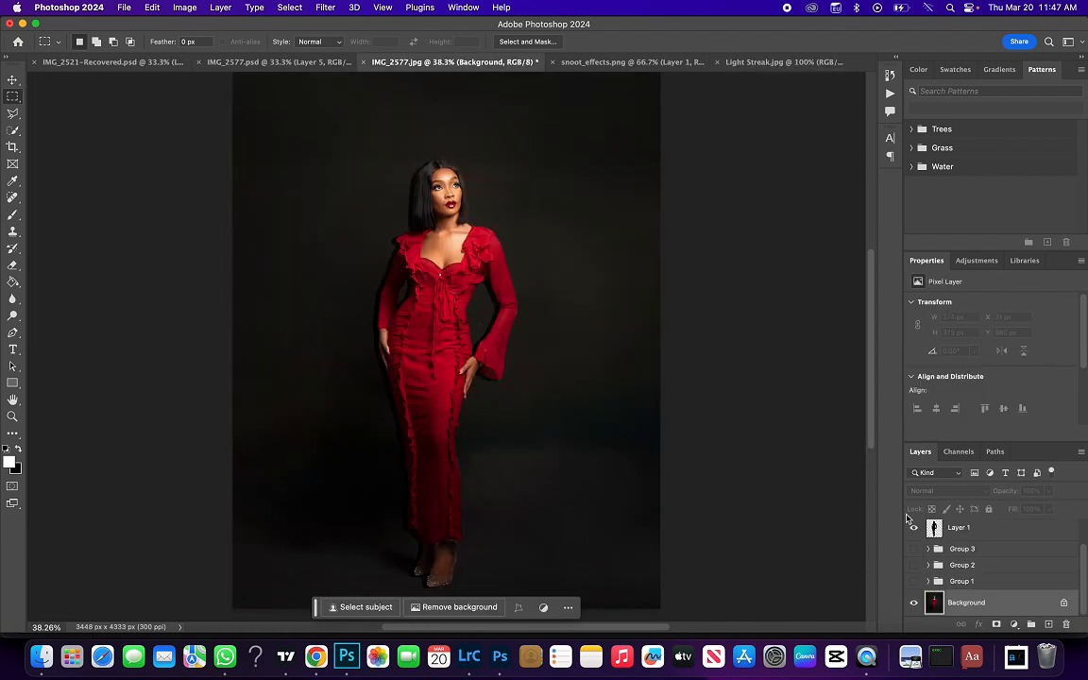
key(super+v)
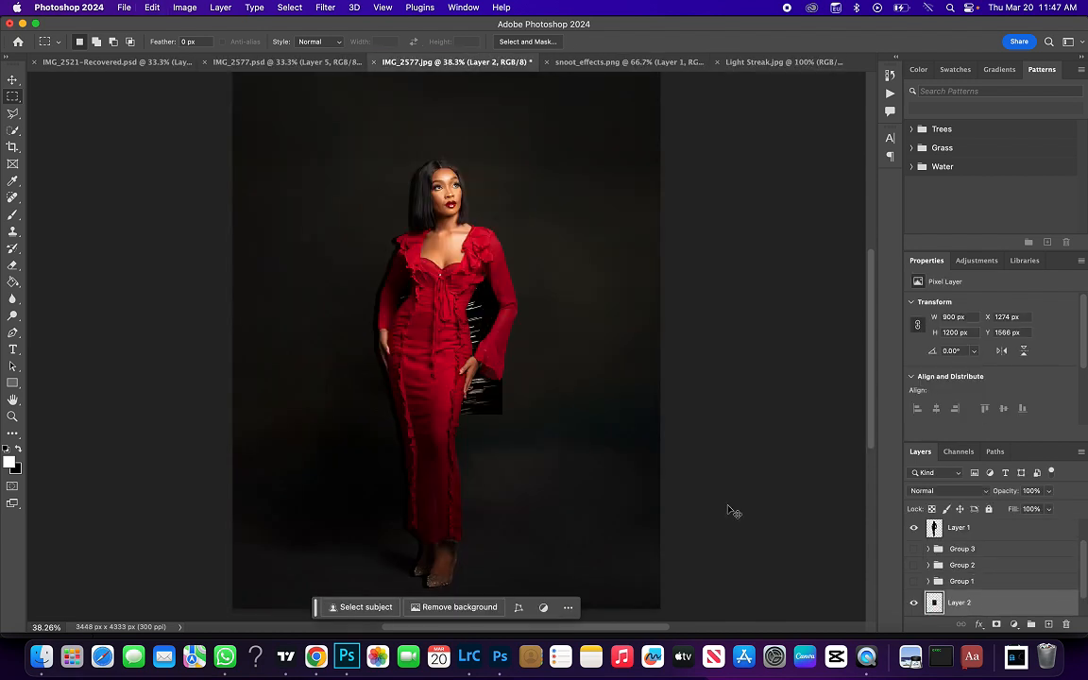
key(super+t)
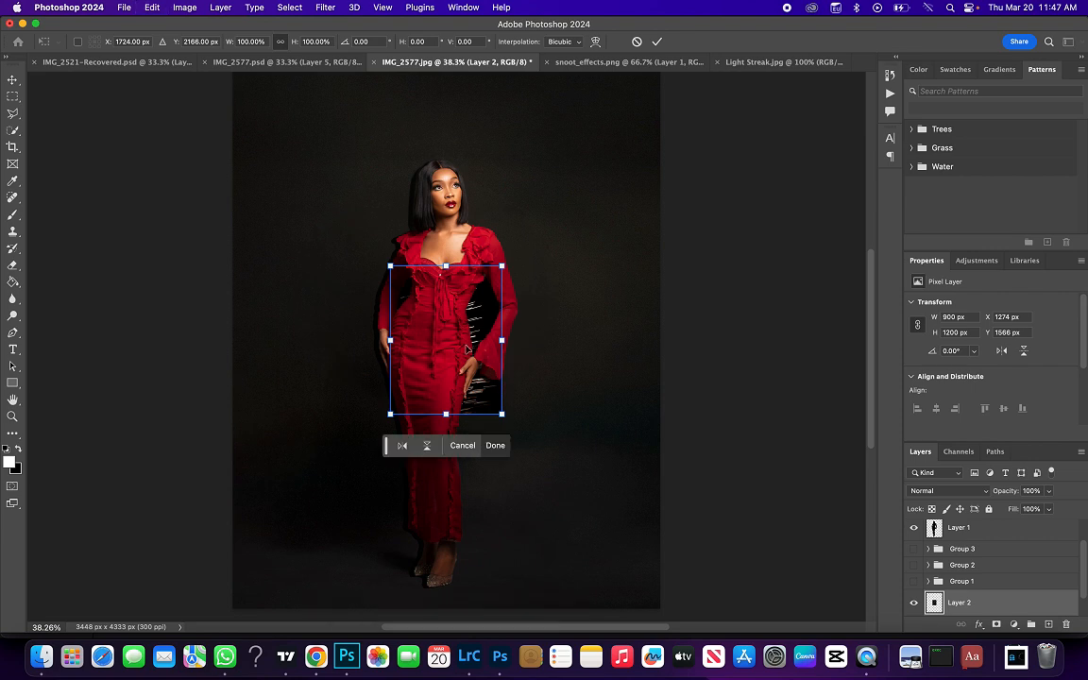
mouse_move(502, 265)
mouse_down()
mouse_move(553, 207)
mouse_move(602, 179)
mouse_up()
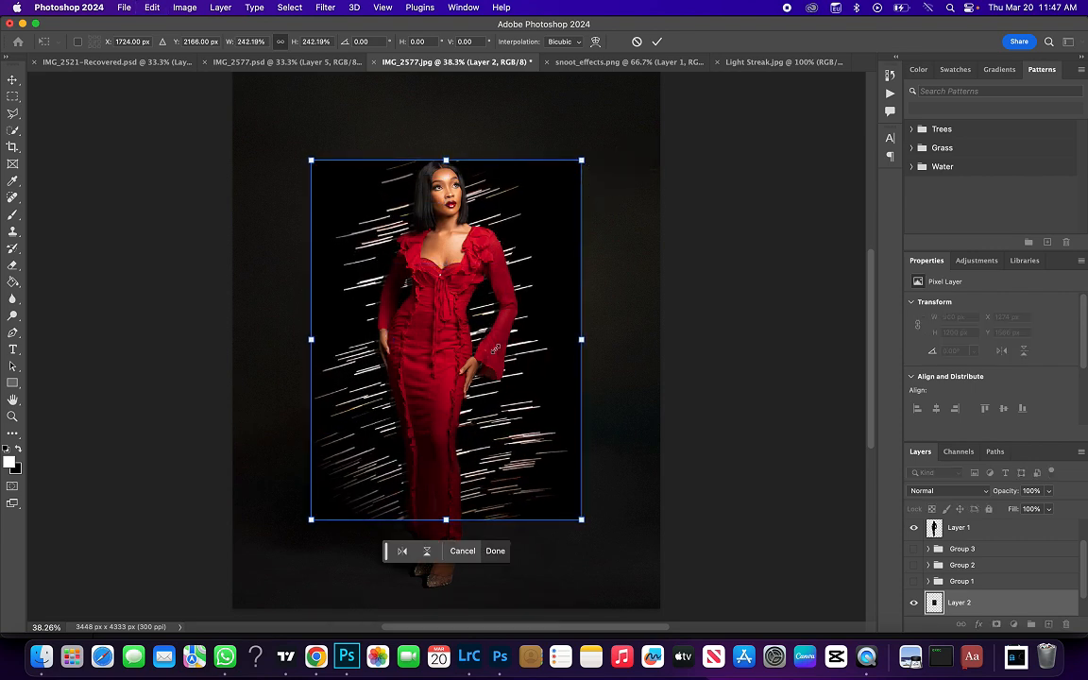
mouse_move(488, 302)
mouse_down()
mouse_move(487, 232)
mouse_move(493, 289)
mouse_up()
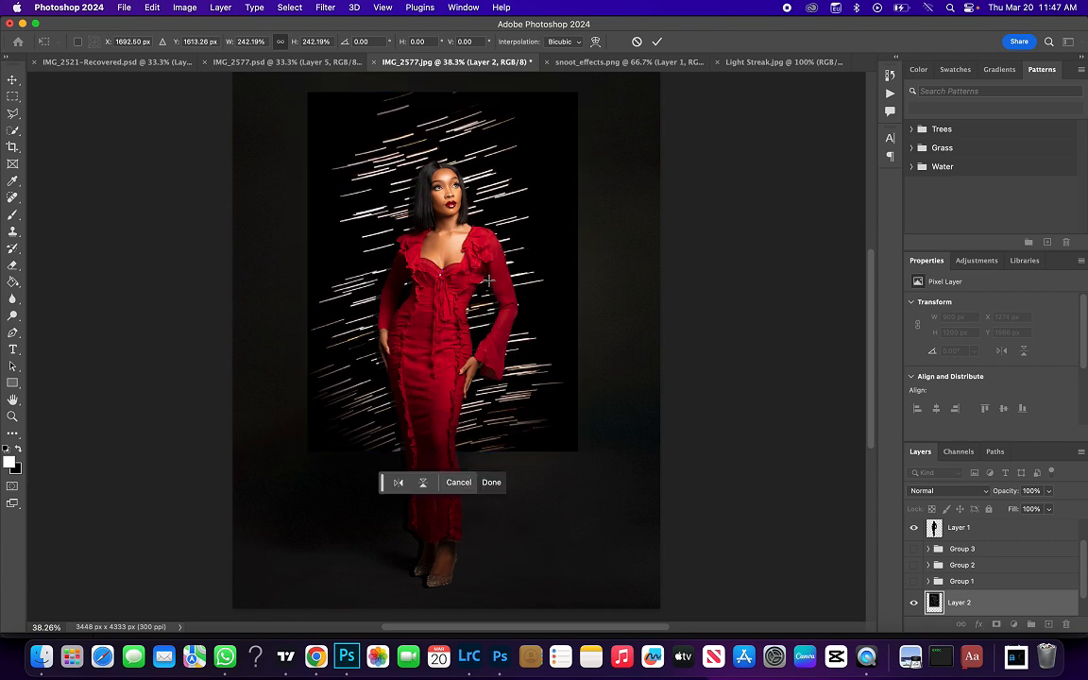
key(Return)
Set the light-streak layer's blend mode to Screen and apply a Motion Blur with Angle 3° and Distance 46 pixels
click(935, 490)
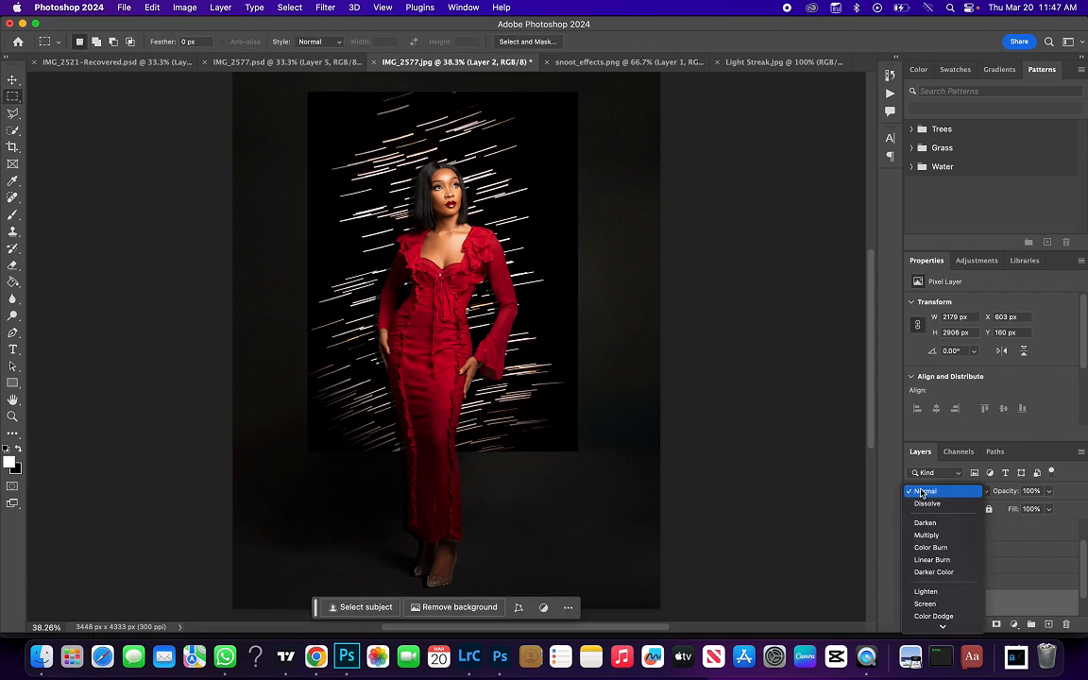
click(928, 604)
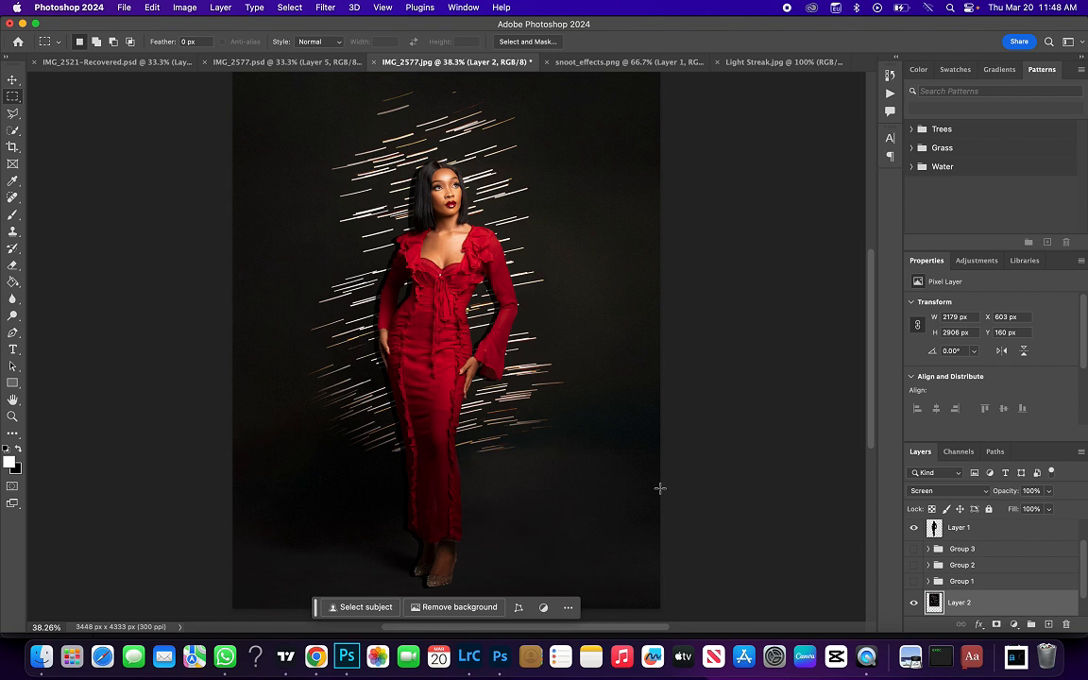
click(325, 8)
mouse_move(425, 175)
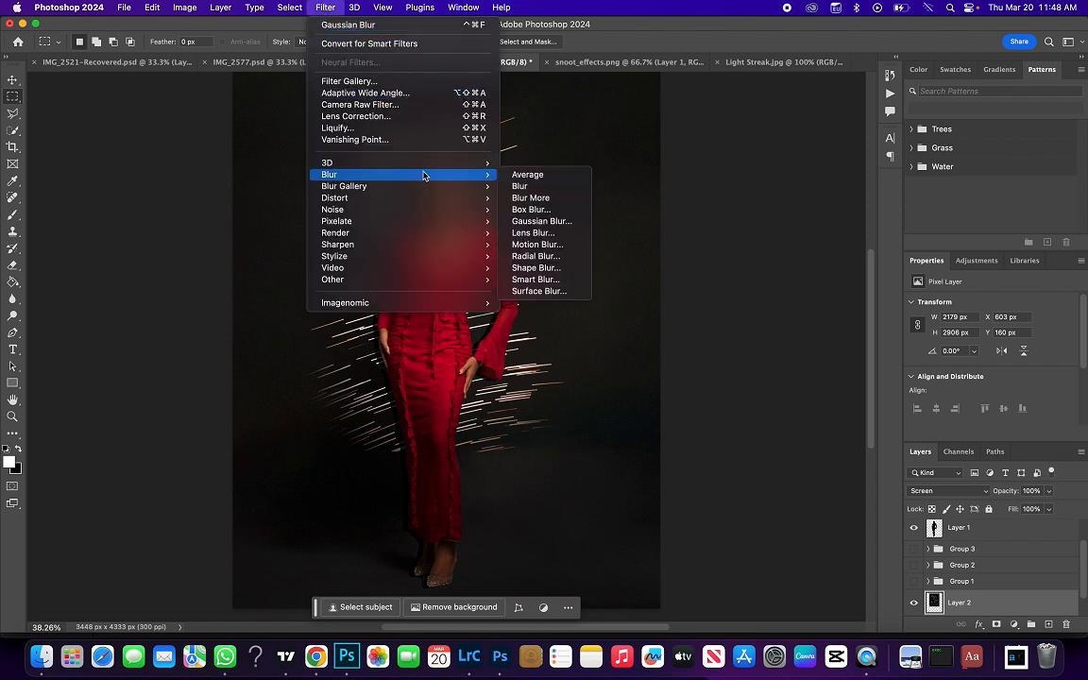
click(536, 245)
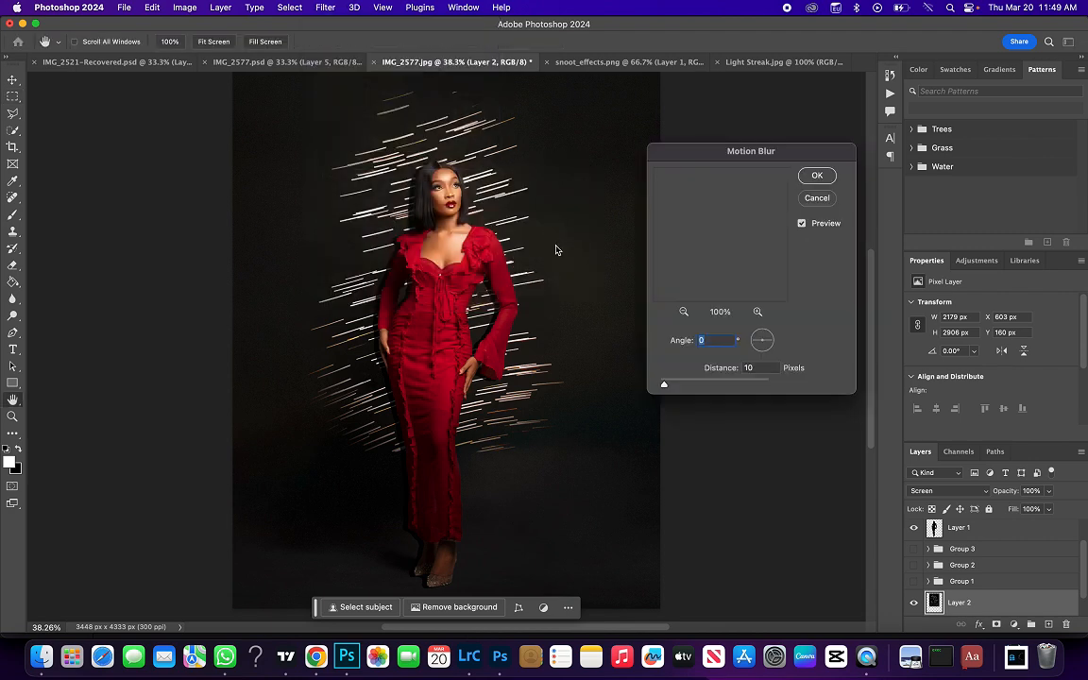
drag(664, 382, 688, 385)
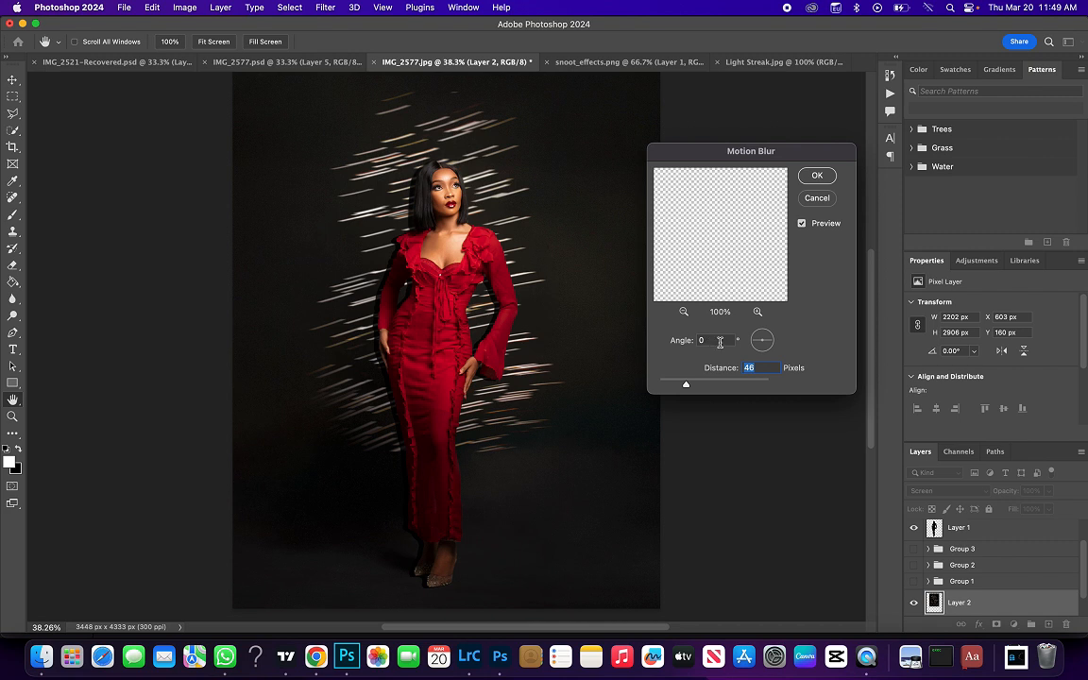
click(710, 342)
text(8)
key(BackSpace)
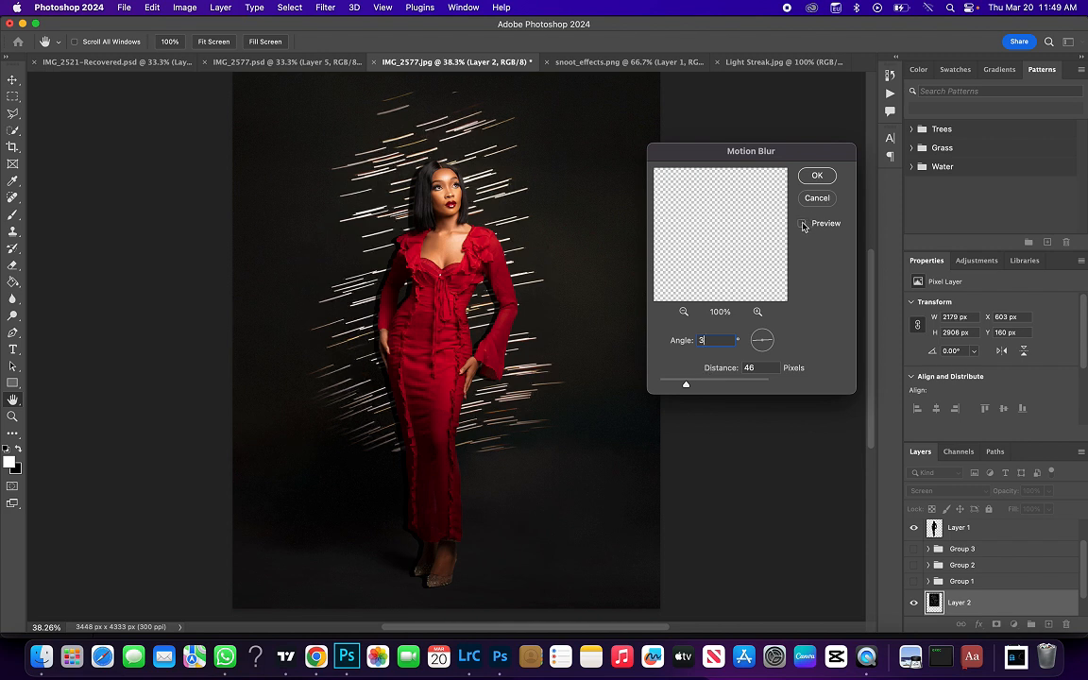
click(802, 224)
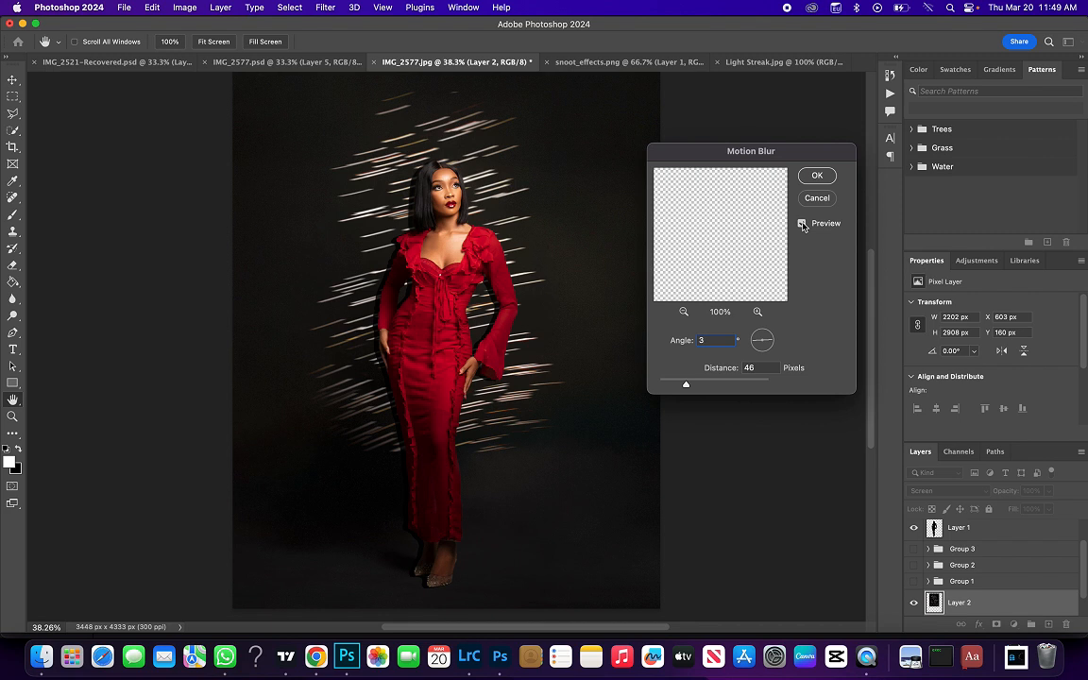
click(818, 177)
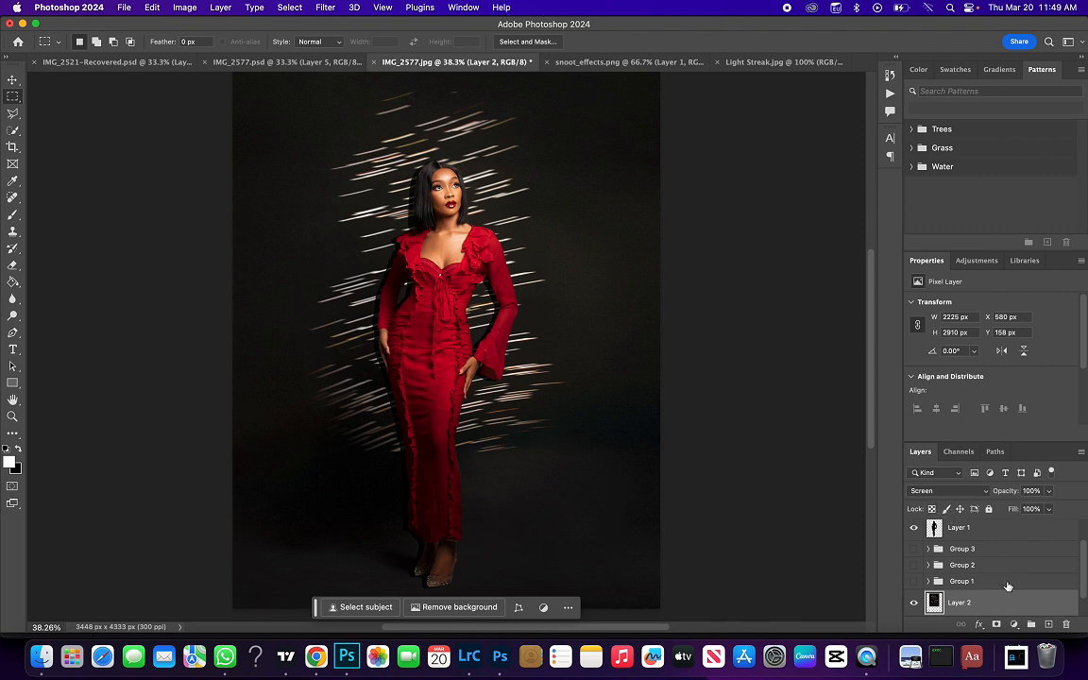
Reduce the opacity of the light-streak layer, Layer 2, to 85%
click(1005, 492)
mouse_move(1006, 492)
mouse_down()
mouse_move(982, 490)
mouse_move(993, 491)
mouse_up()
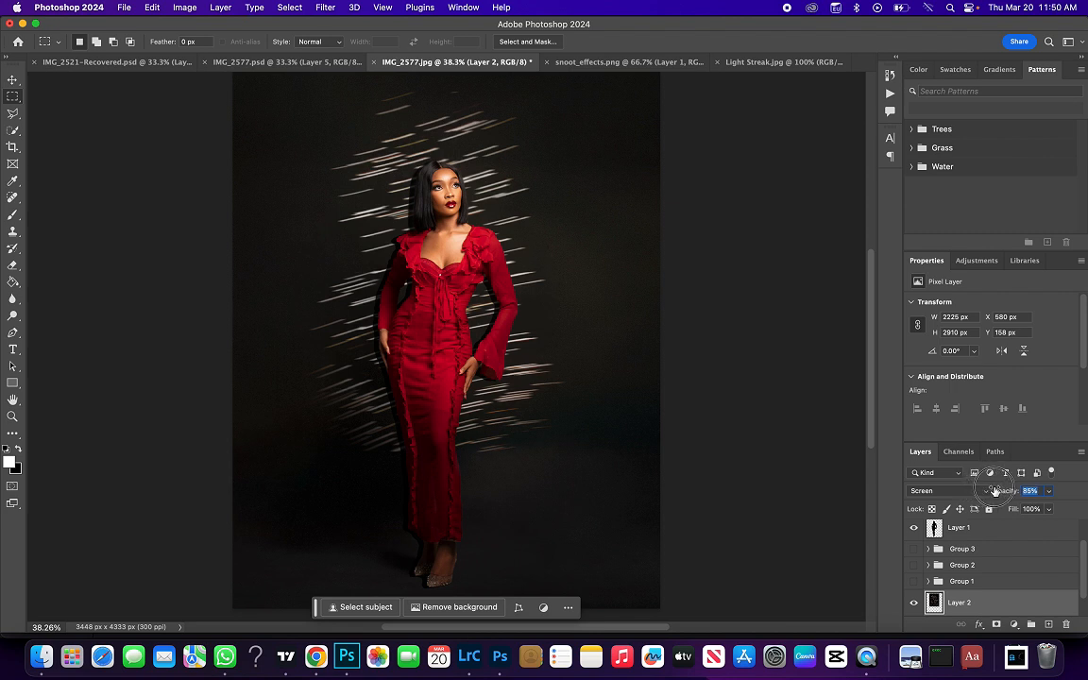
click(984, 602)
key(super+j)
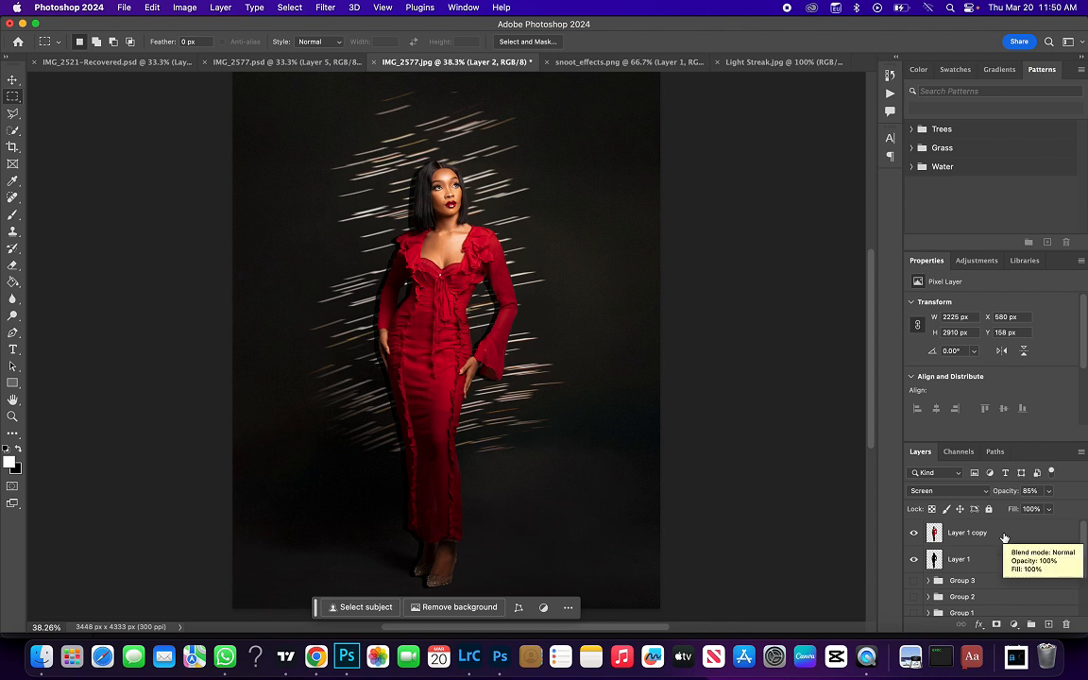
Add a Color Lookup adjustment above Layer 1 copy using the 3Strip.look 3D LUT
click(1004, 537)
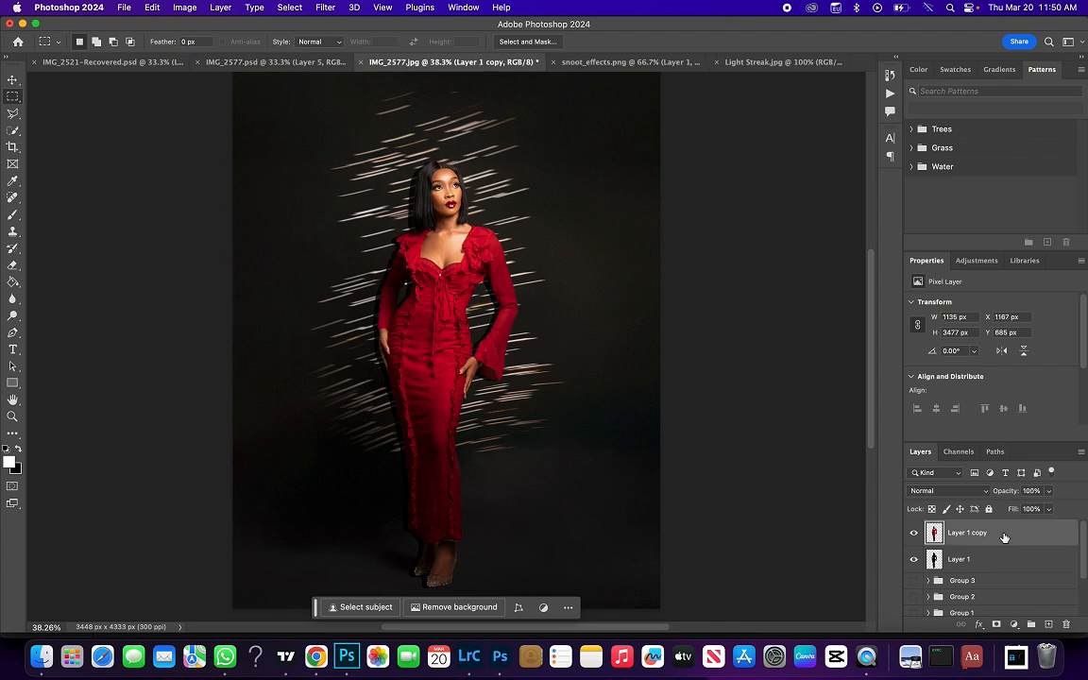
click(1014, 625)
scroll(1022, 511, down, 2)
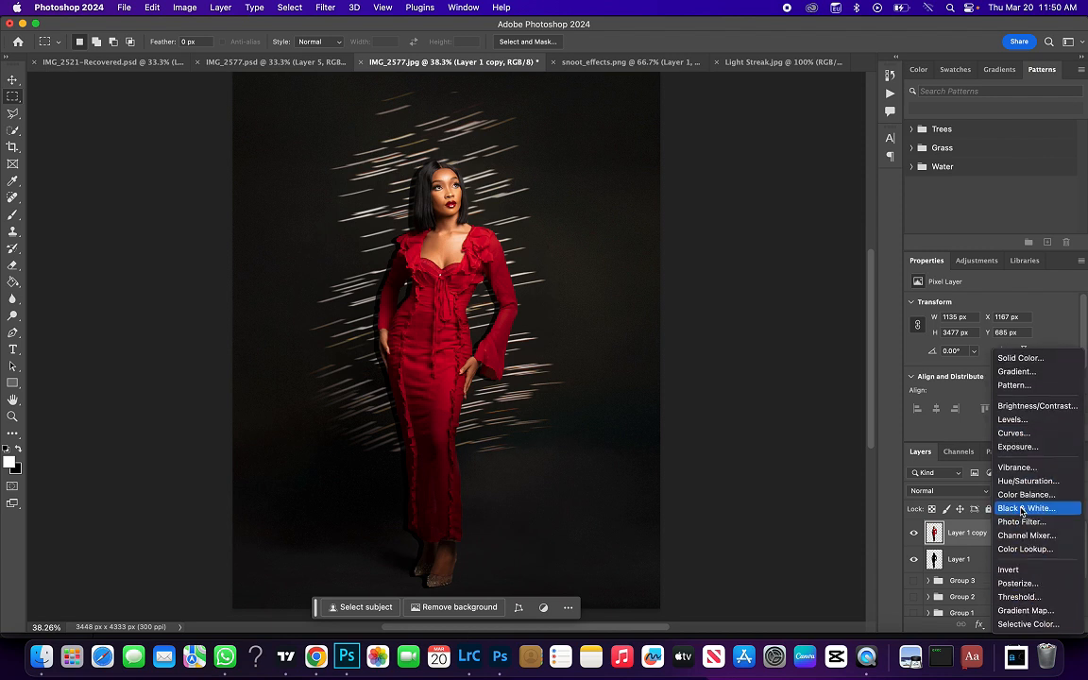
click(1020, 549)
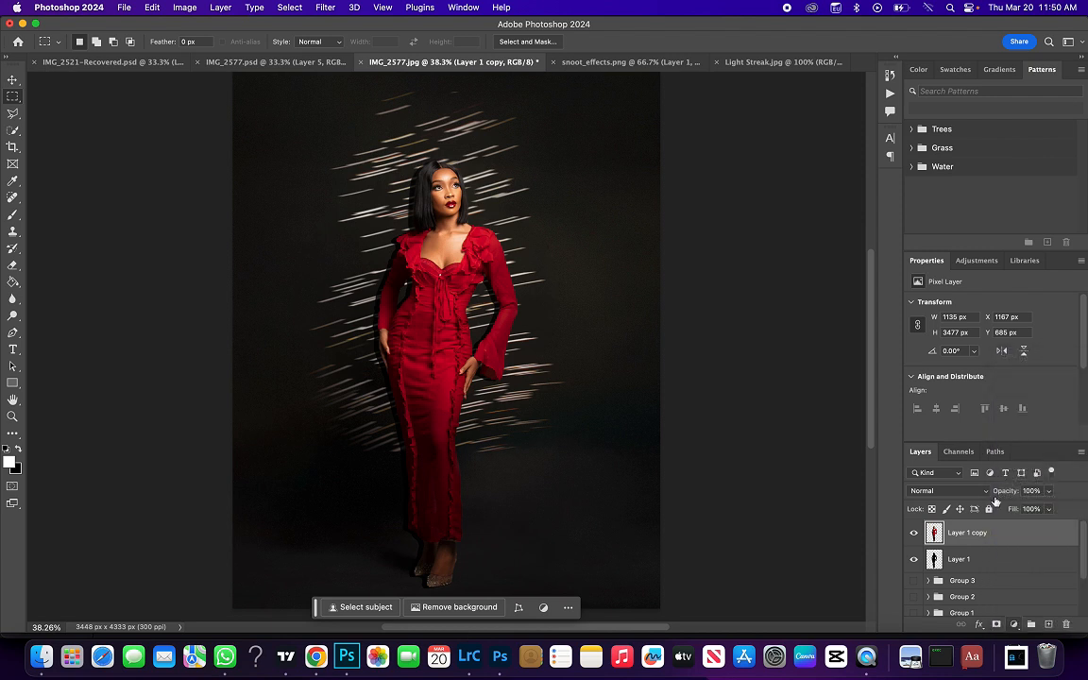
click(978, 303)
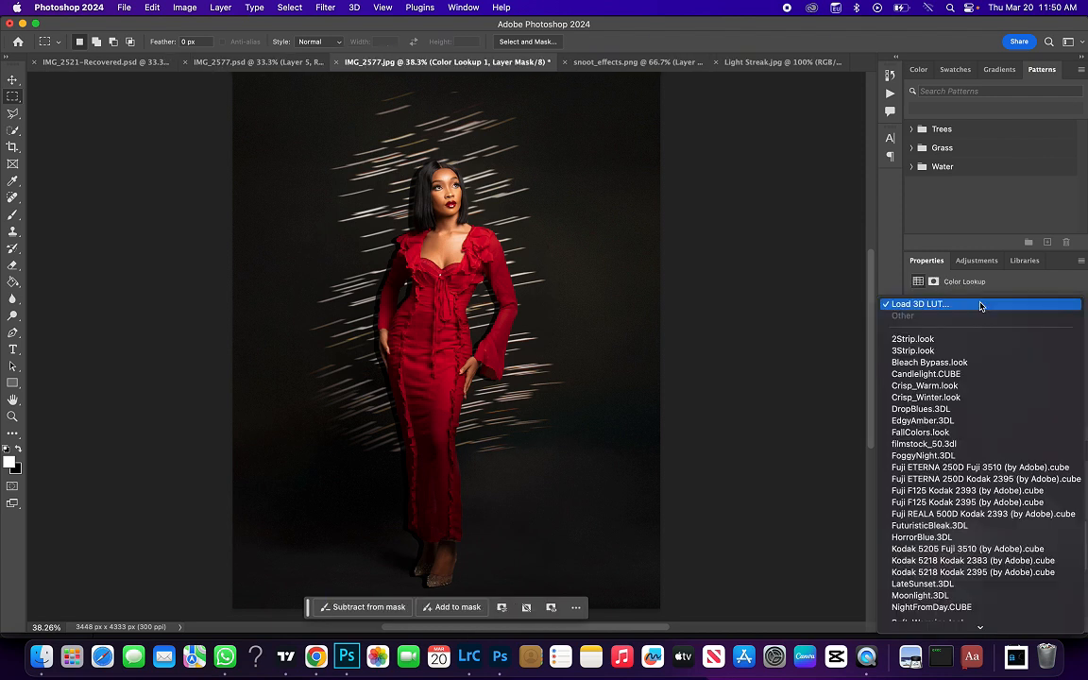
click(939, 351)
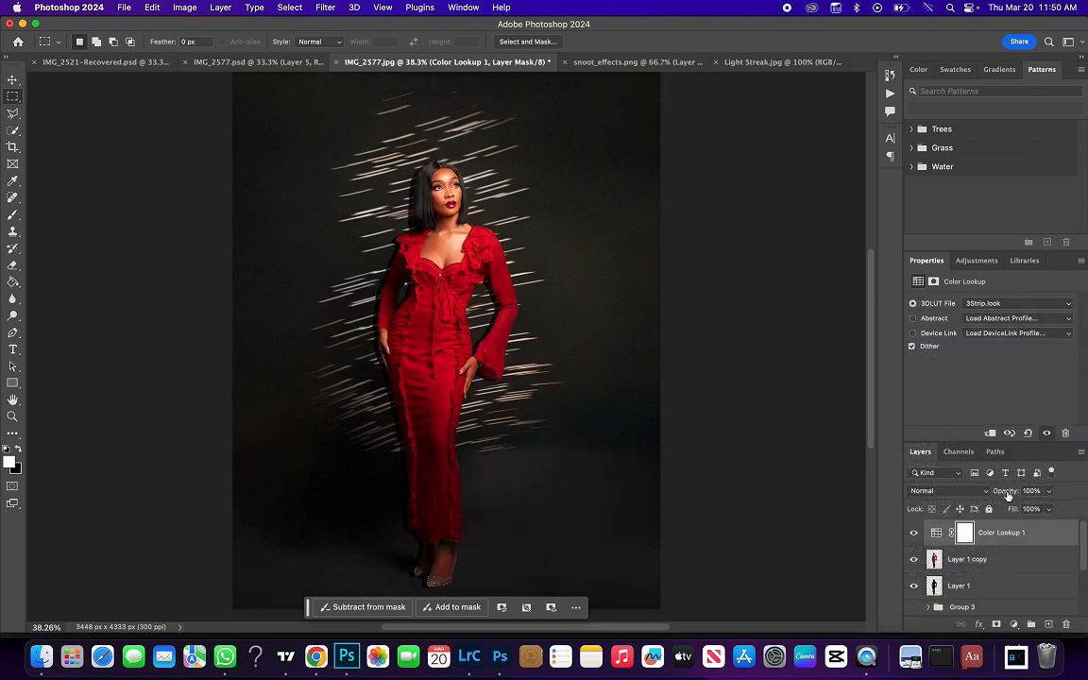
Lower the Color Lookup adjustment's opacity to 60%
drag(1000, 490, 987, 490)
drag(987, 489, 981, 490)
text(60)
key(Return)
Compare the light effects under the color grade by showing Group 1, Group 2 and Group 3 one at a time with Layer 2 hidden
scroll(981, 576, down, 3)
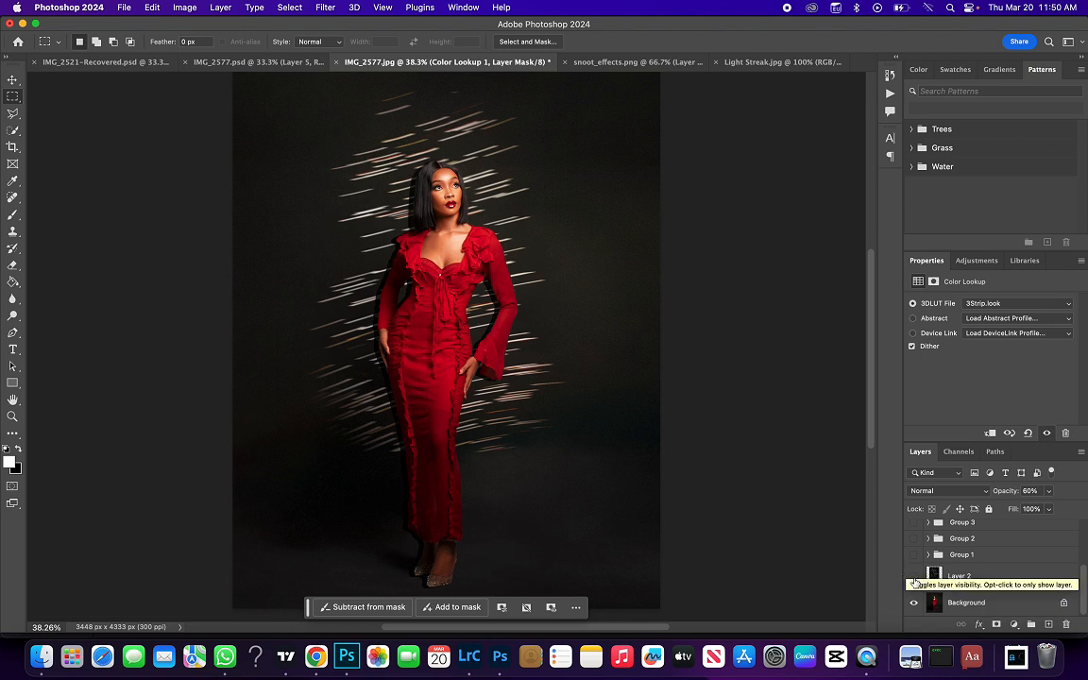
click(913, 575)
click(913, 555)
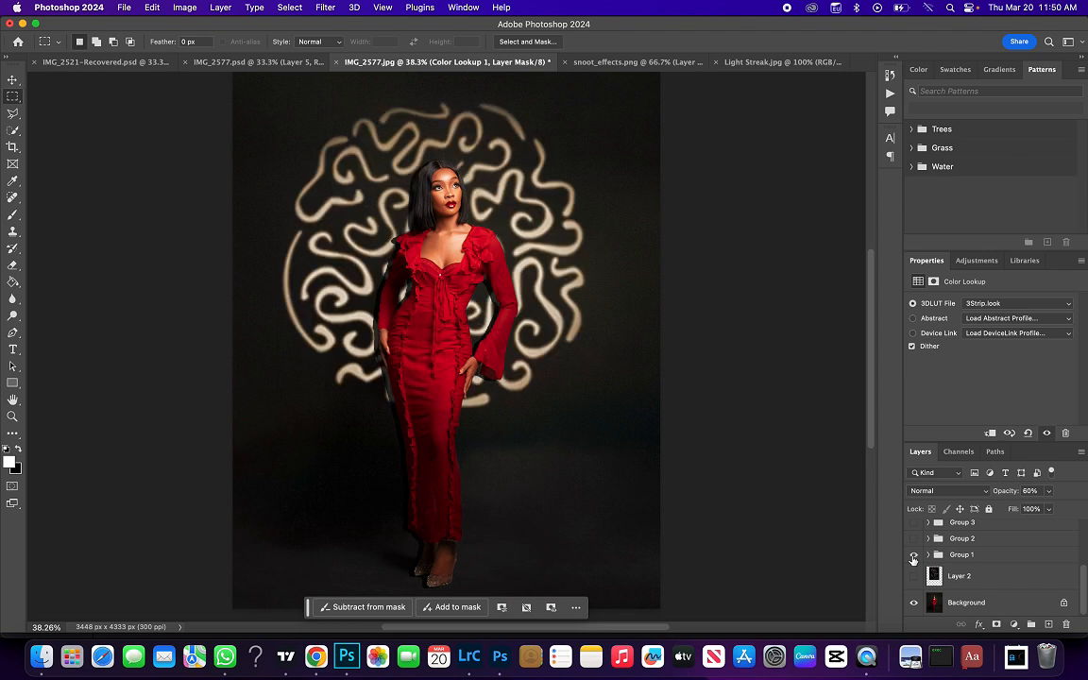
scroll(913, 559, up, 1)
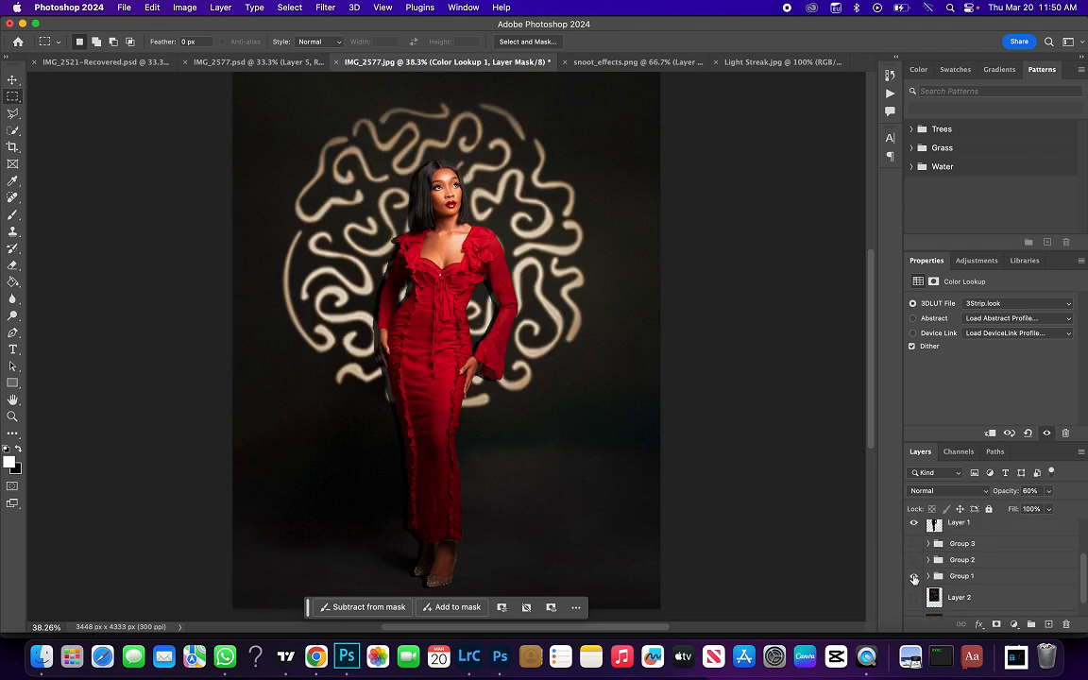
click(913, 576)
click(913, 560)
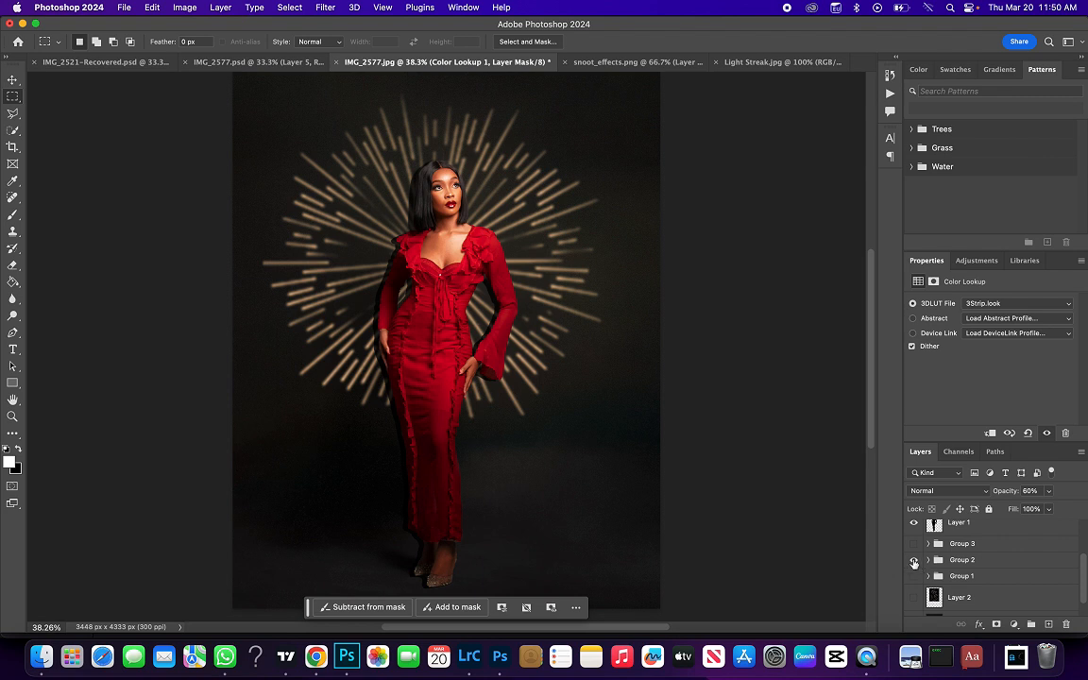
click(913, 561)
click(913, 544)
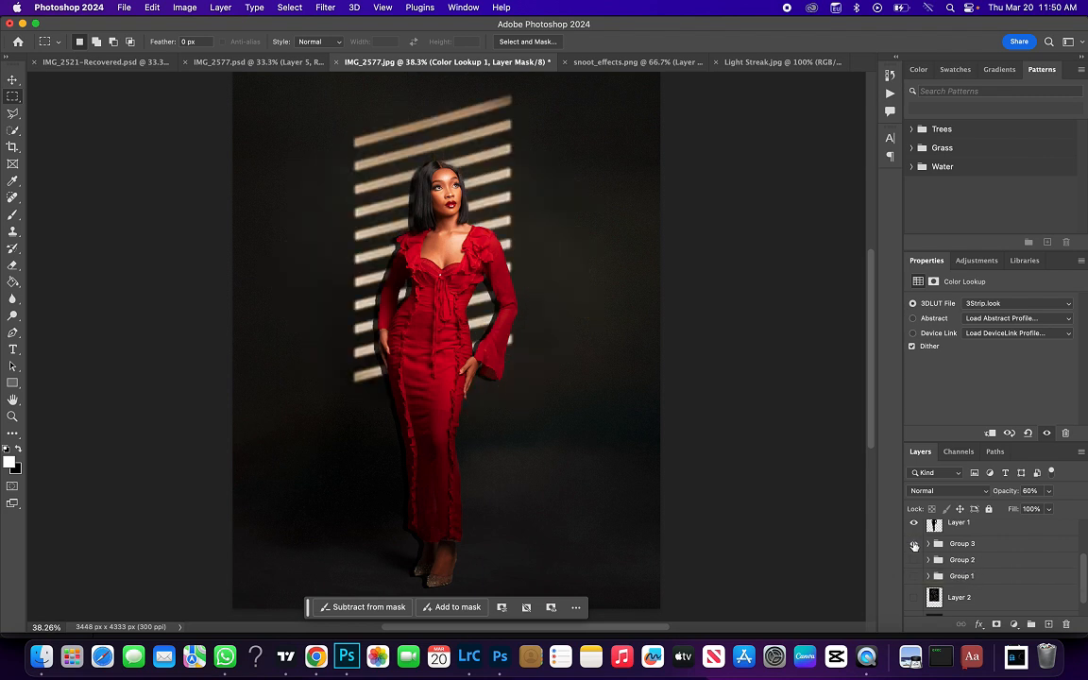